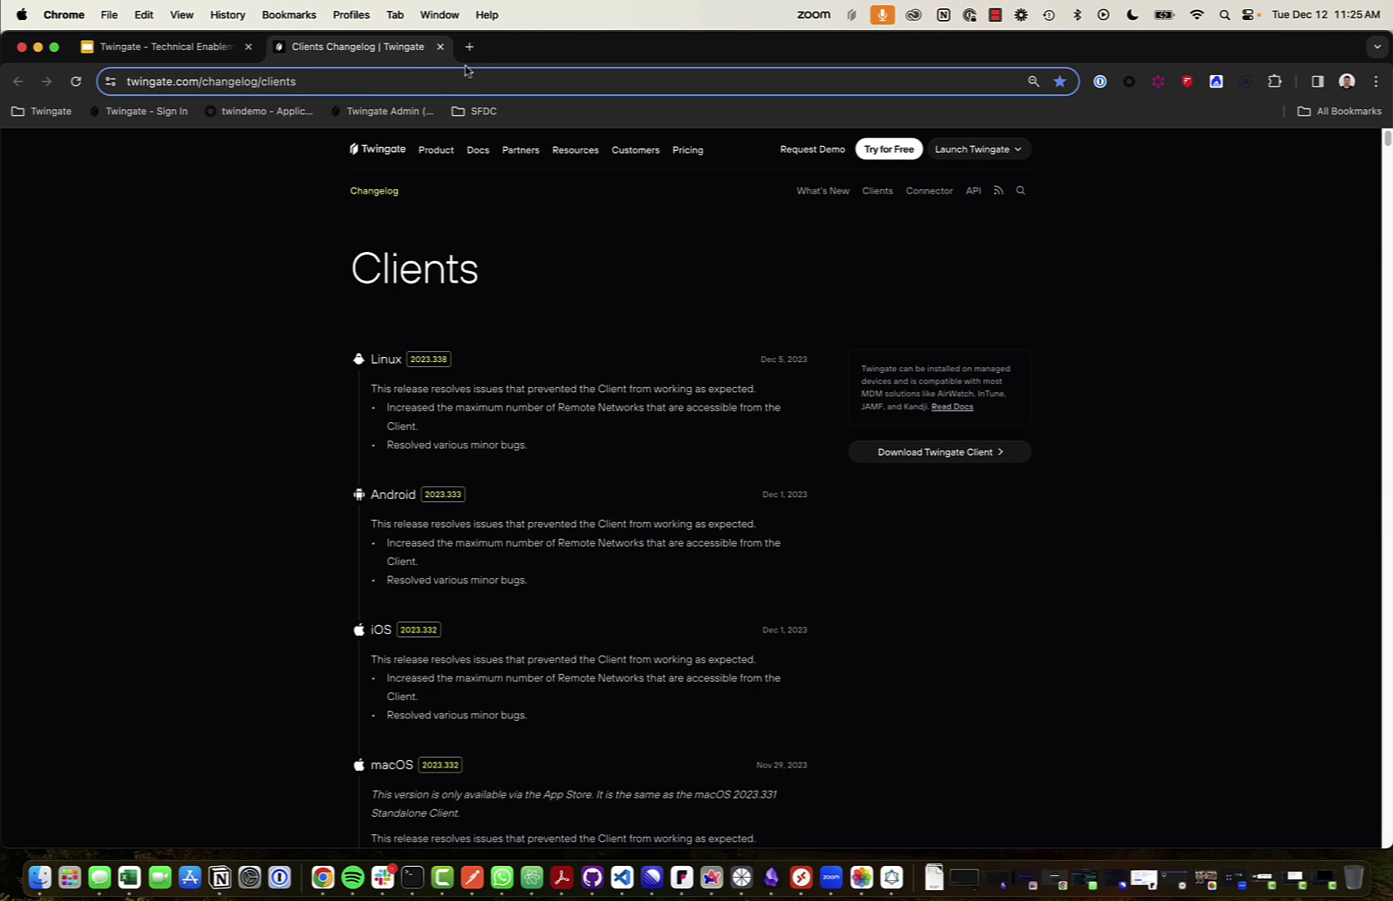
Step: Open get.twingate.com in a new browser tab
{"action": "left_click", "coordinate": [469, 48]}
{"action": "type", "text": "get.twingate.com"}
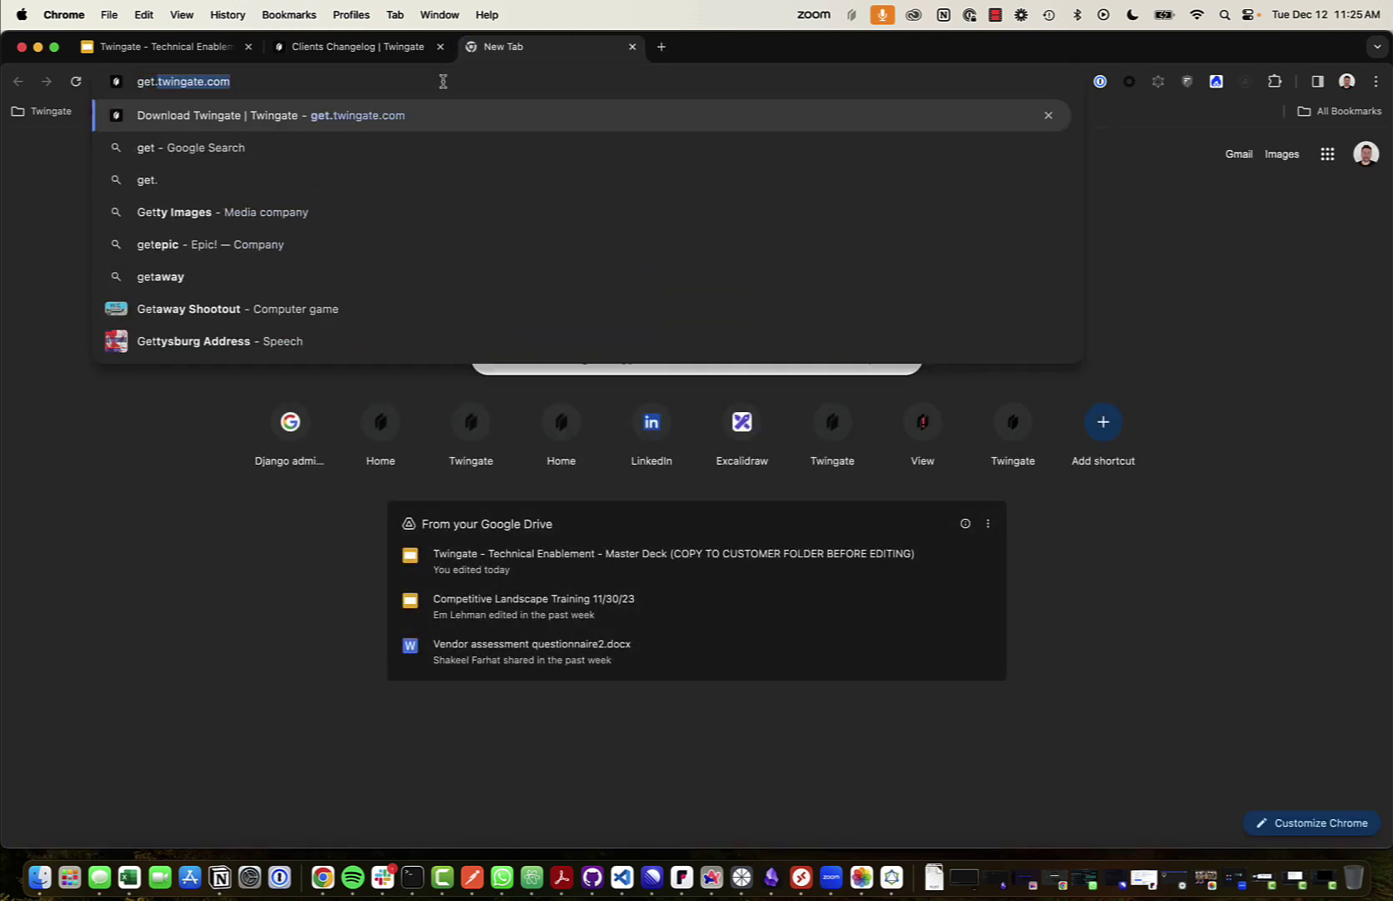
{"action": "key", "text": "Return"}
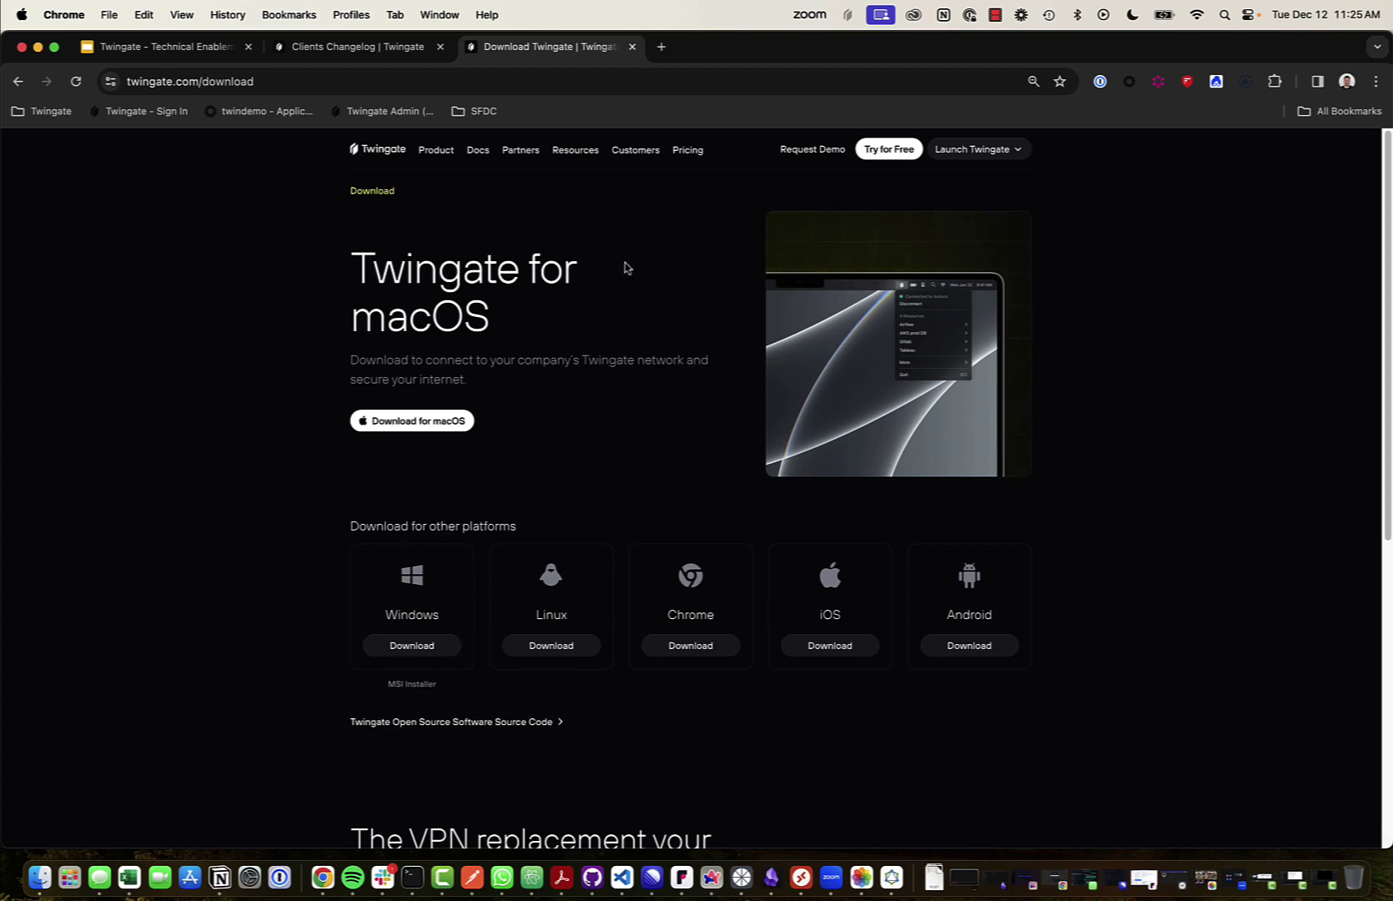
Step: Return to the Clients changelog and look at the macOS Standalone App download entry
{"action": "left_click", "coordinate": [341, 47]}
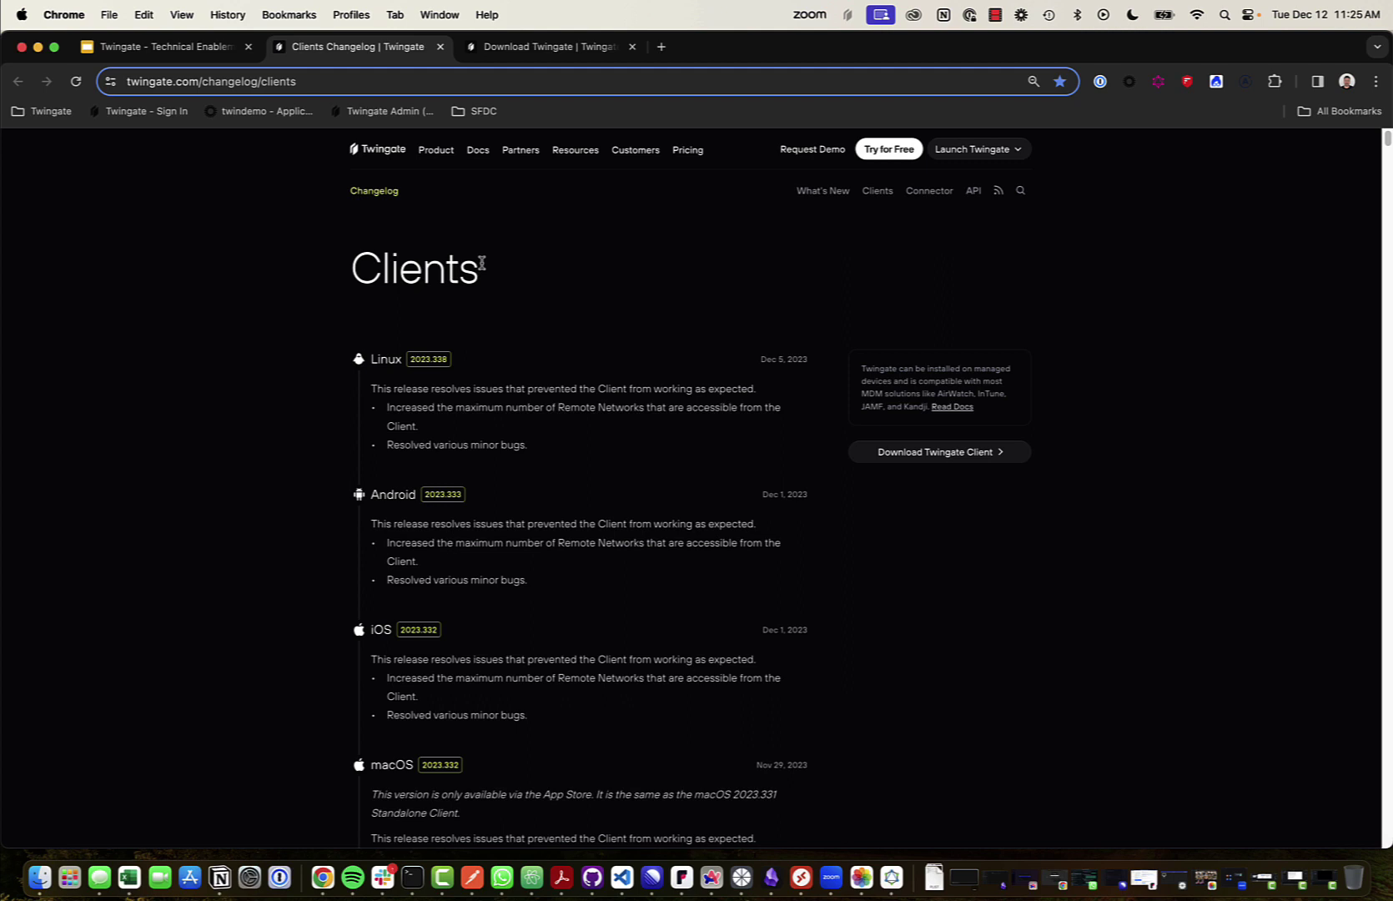
{"action": "scroll", "coordinate": [528, 626], "scroll_direction": "down", "scroll_amount": 5}
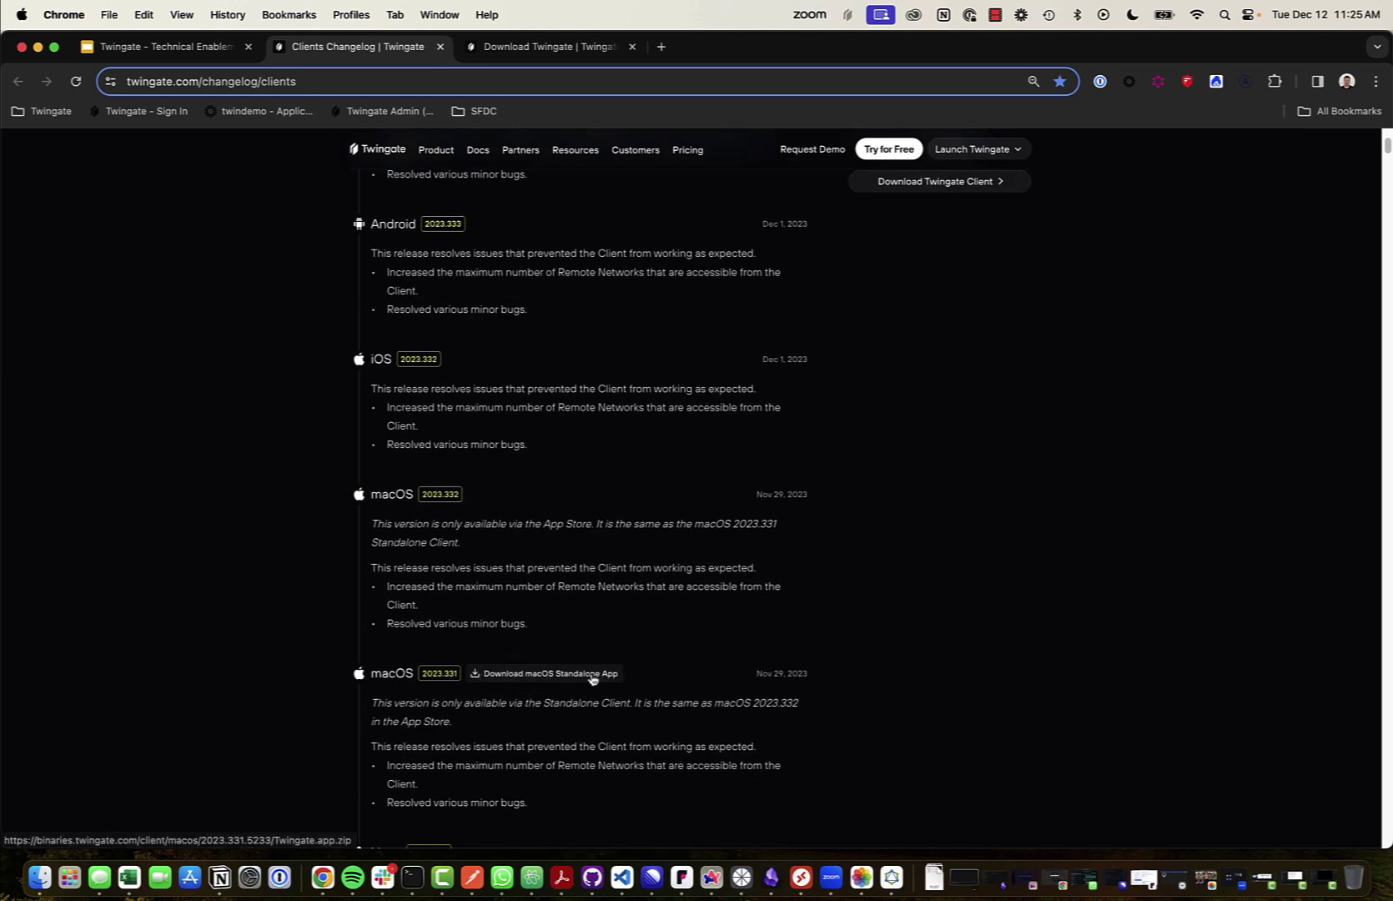
Step: Go back to the "Deploying the Twingate Client" slide and open its macOS and iOS guide
{"action": "left_click", "coordinate": [183, 53]}
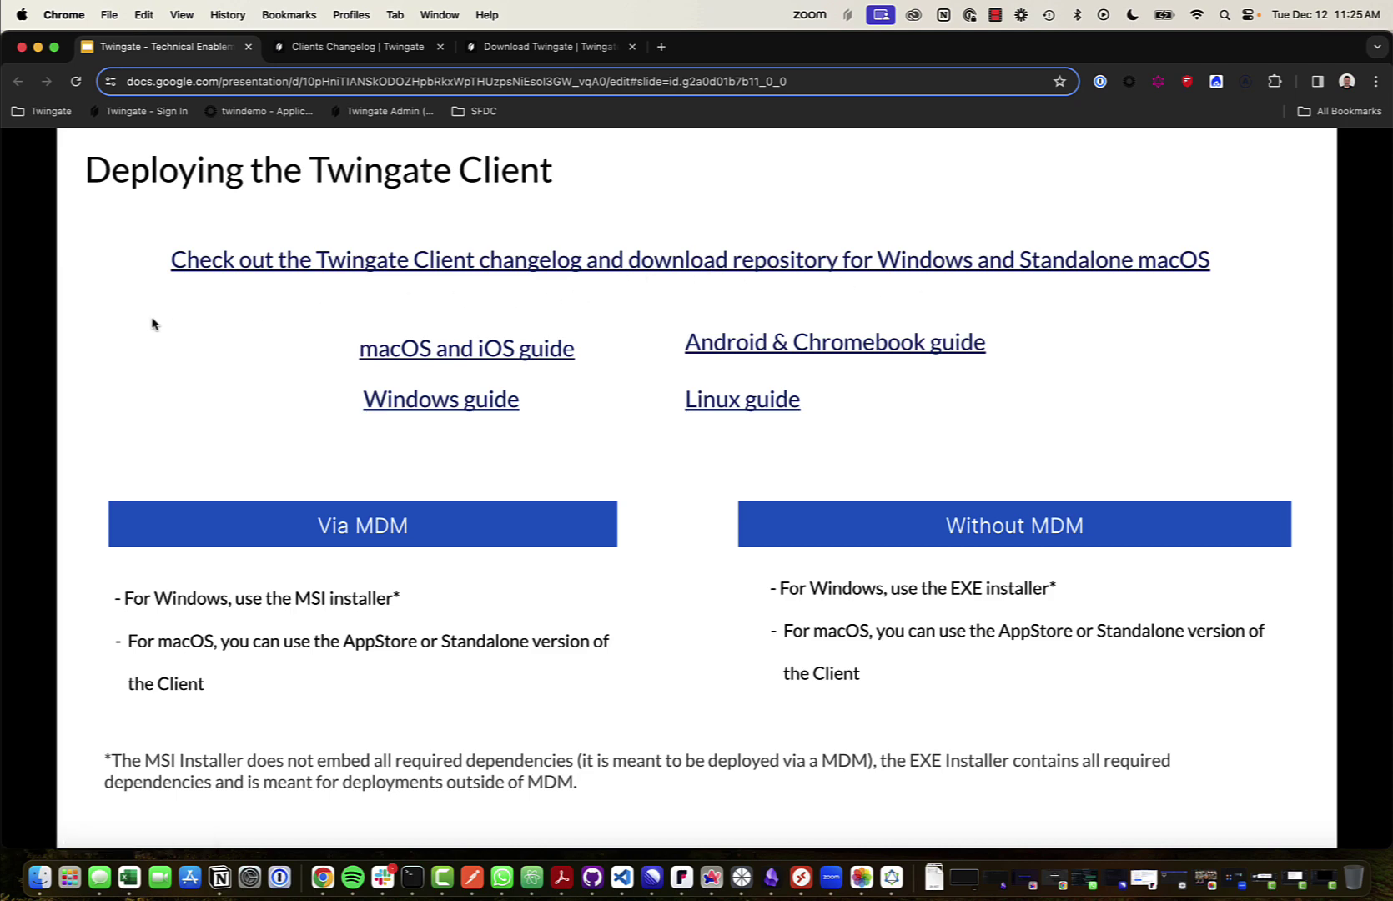
{"action": "key", "text": "Right"}
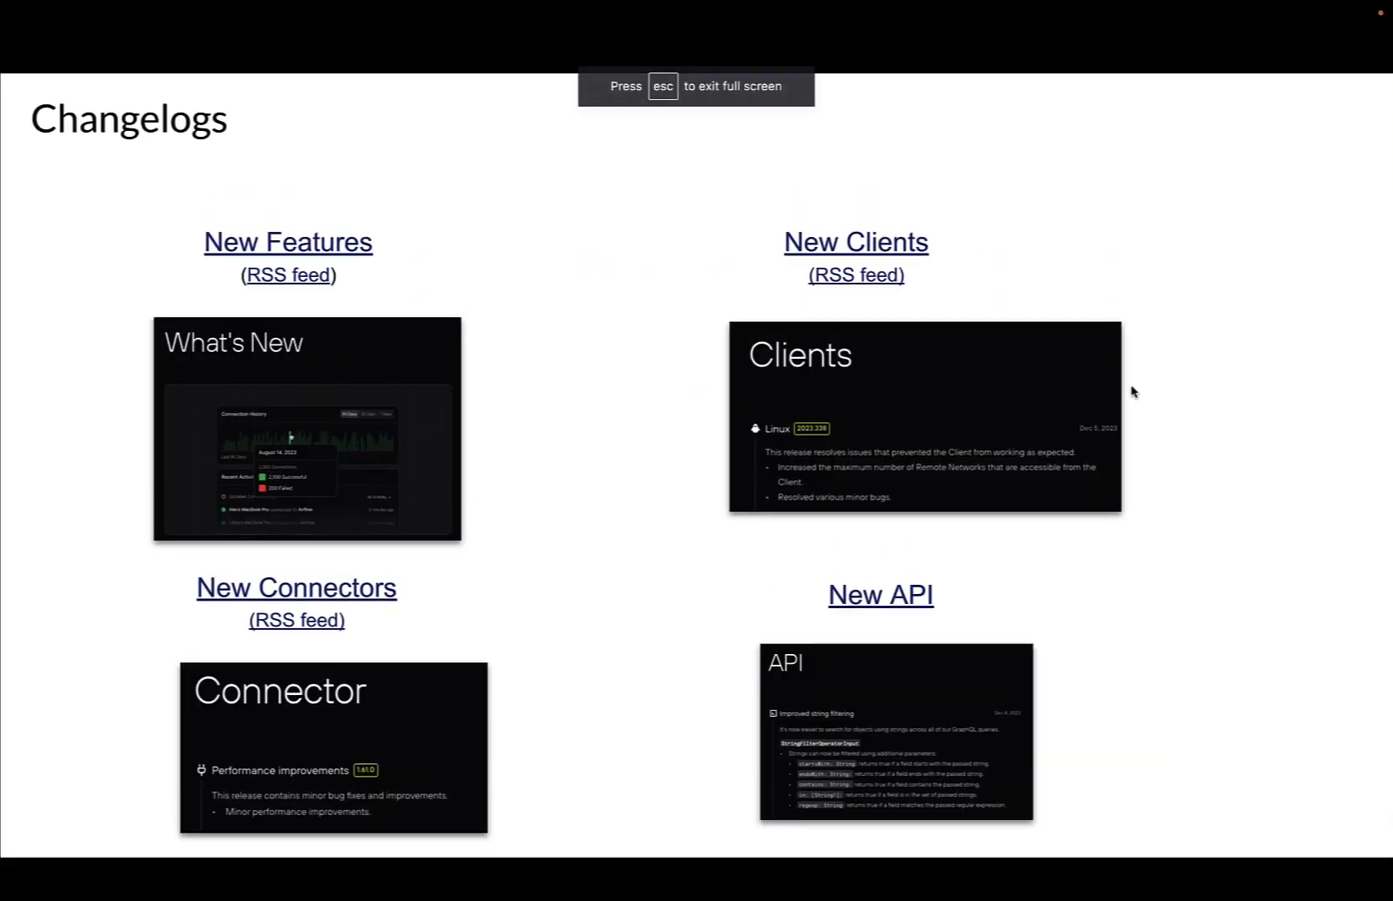
{"action": "key", "text": "Right"}
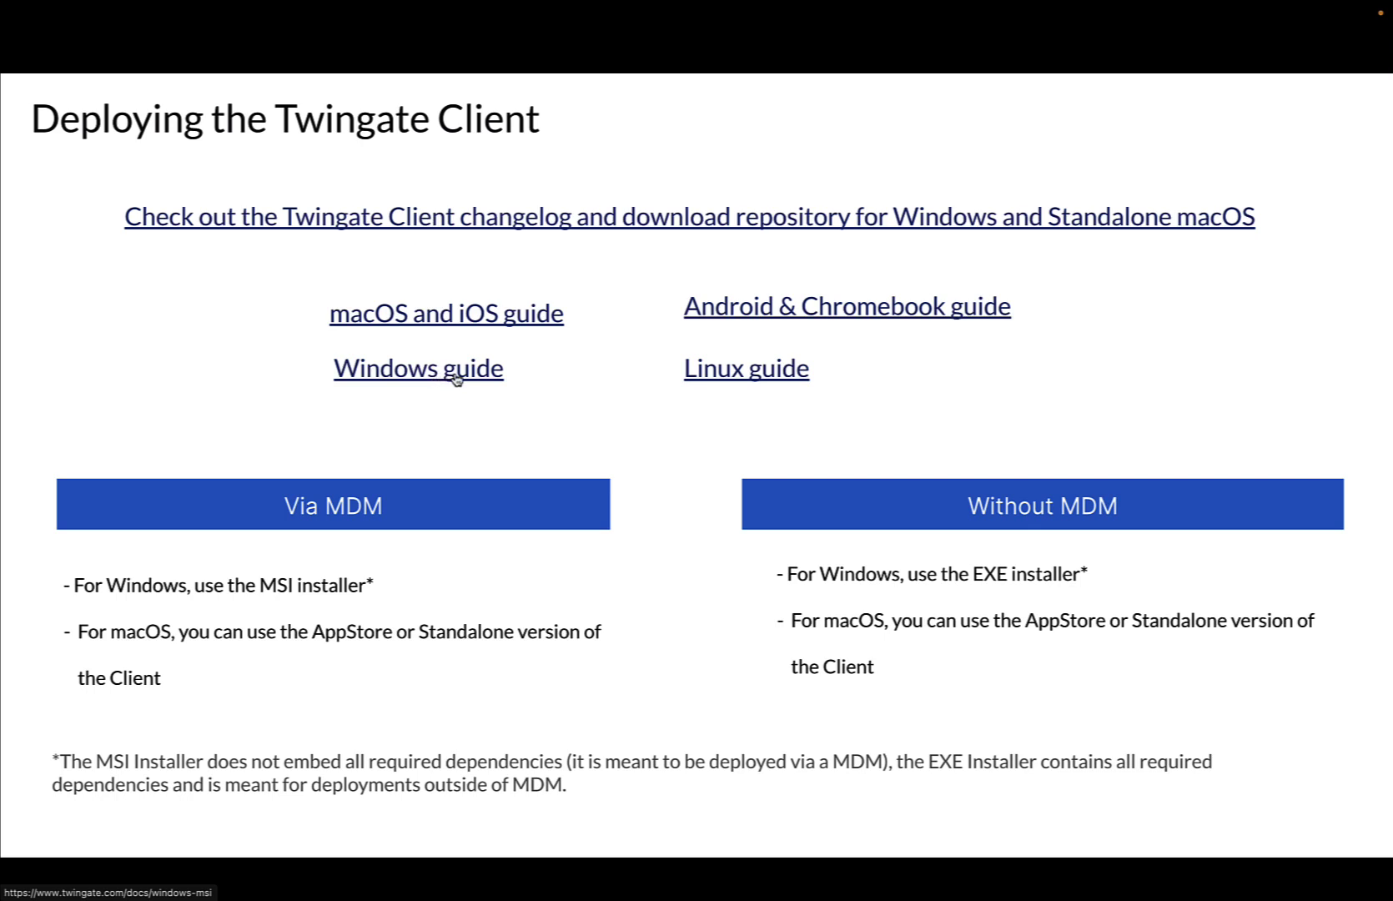
{"action": "left_click", "coordinate": [477, 323]}
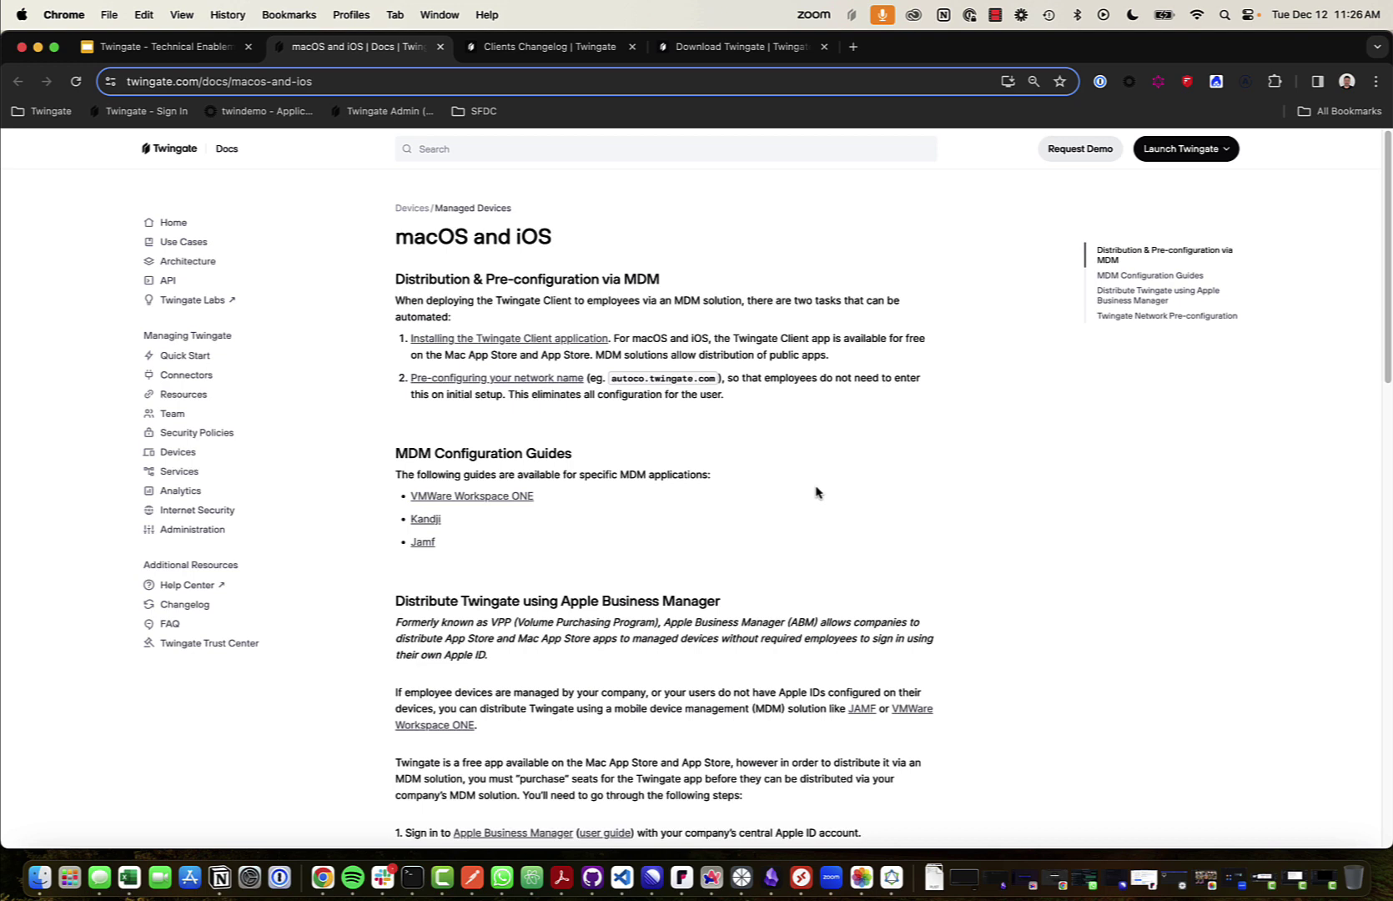
Step: Search the Mac App Store for "twingate" and close the store window
{"action": "left_click", "coordinate": [190, 876]}
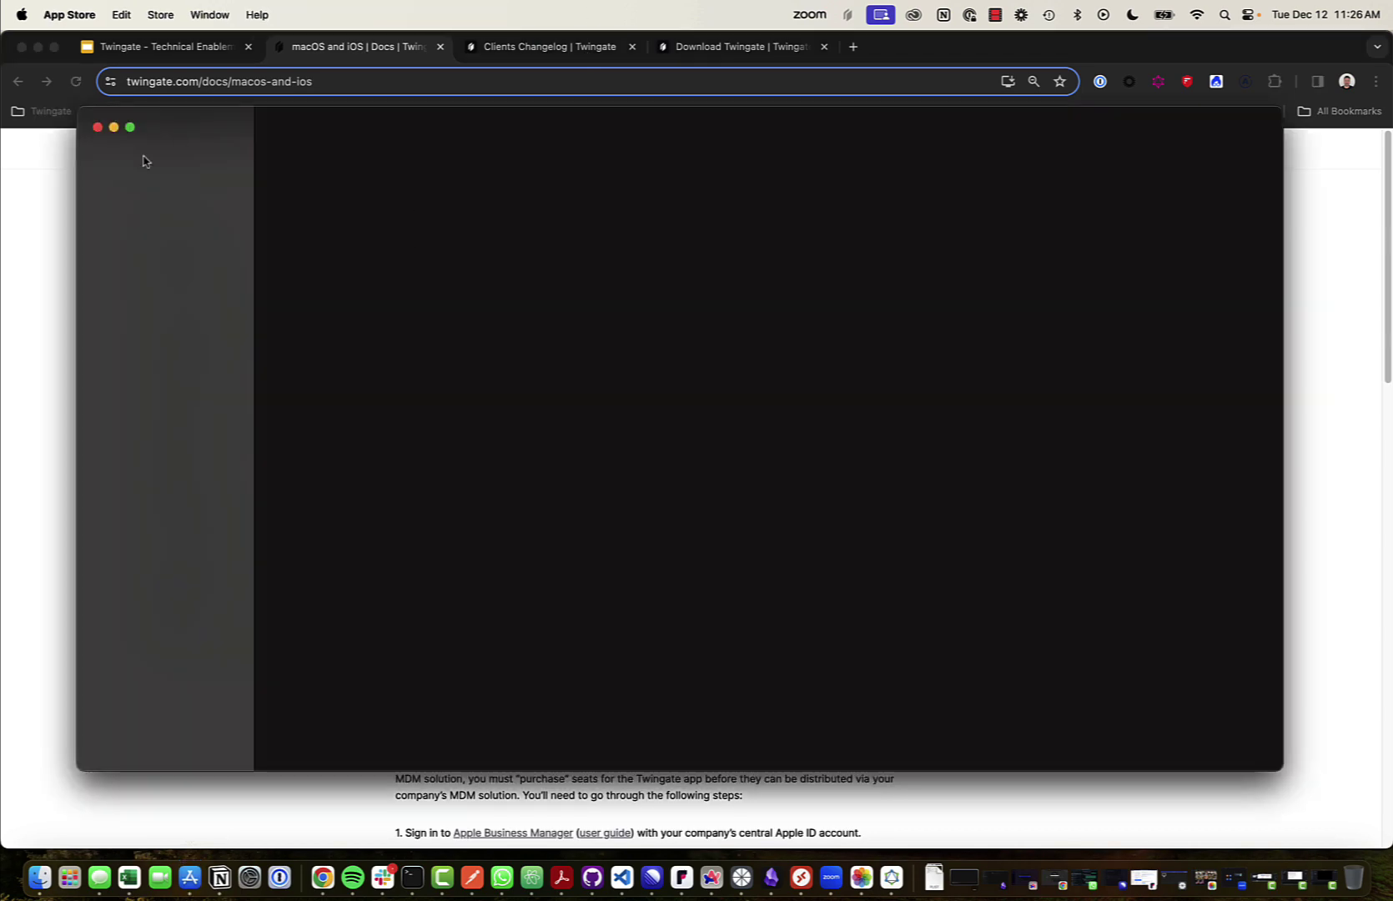
{"action": "left_click", "coordinate": [162, 159]}
{"action": "type", "text": "twingate"}
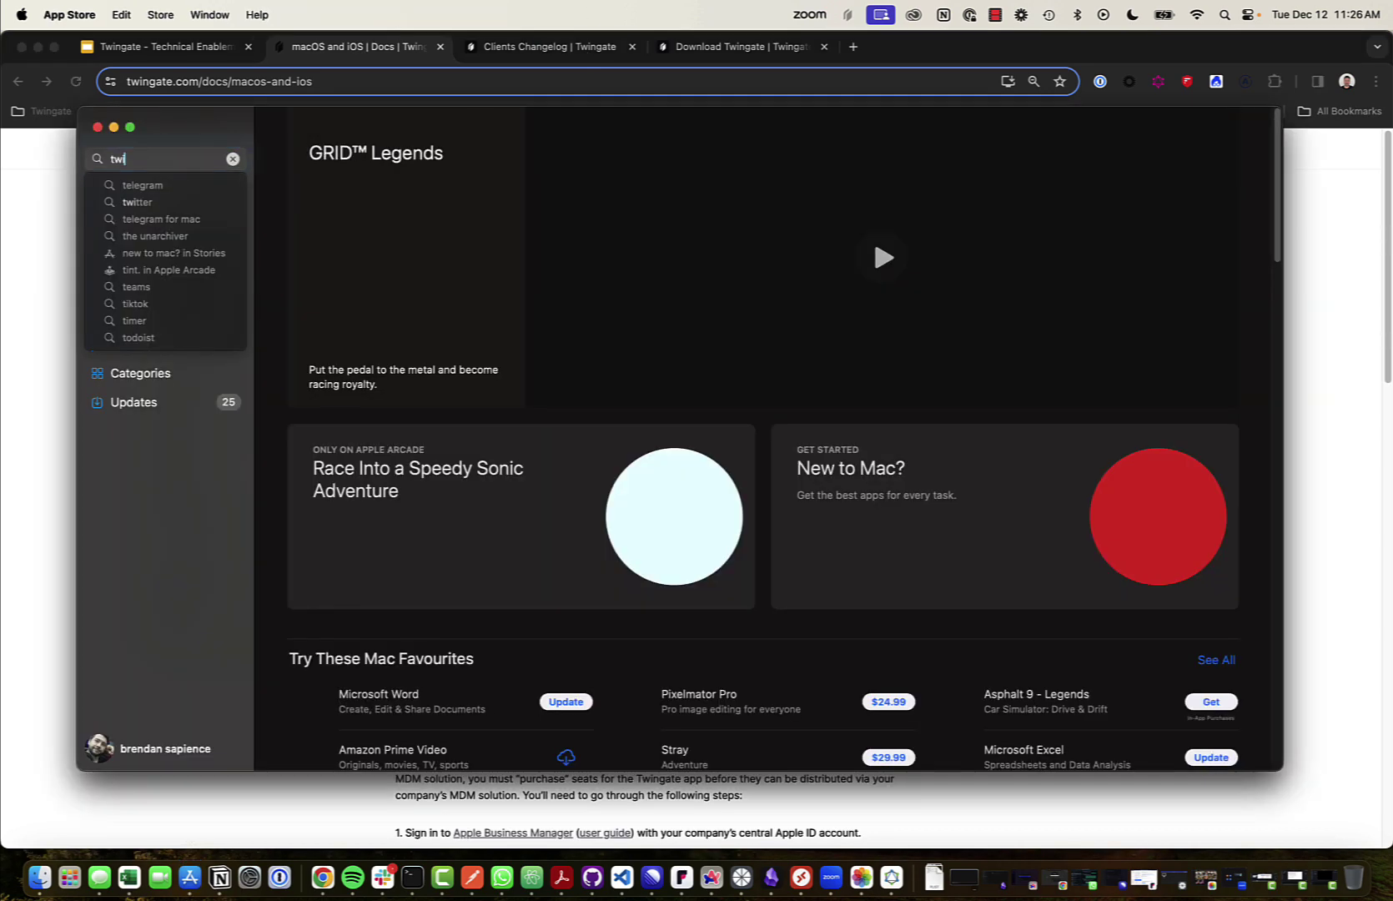
{"action": "key", "text": "Return"}
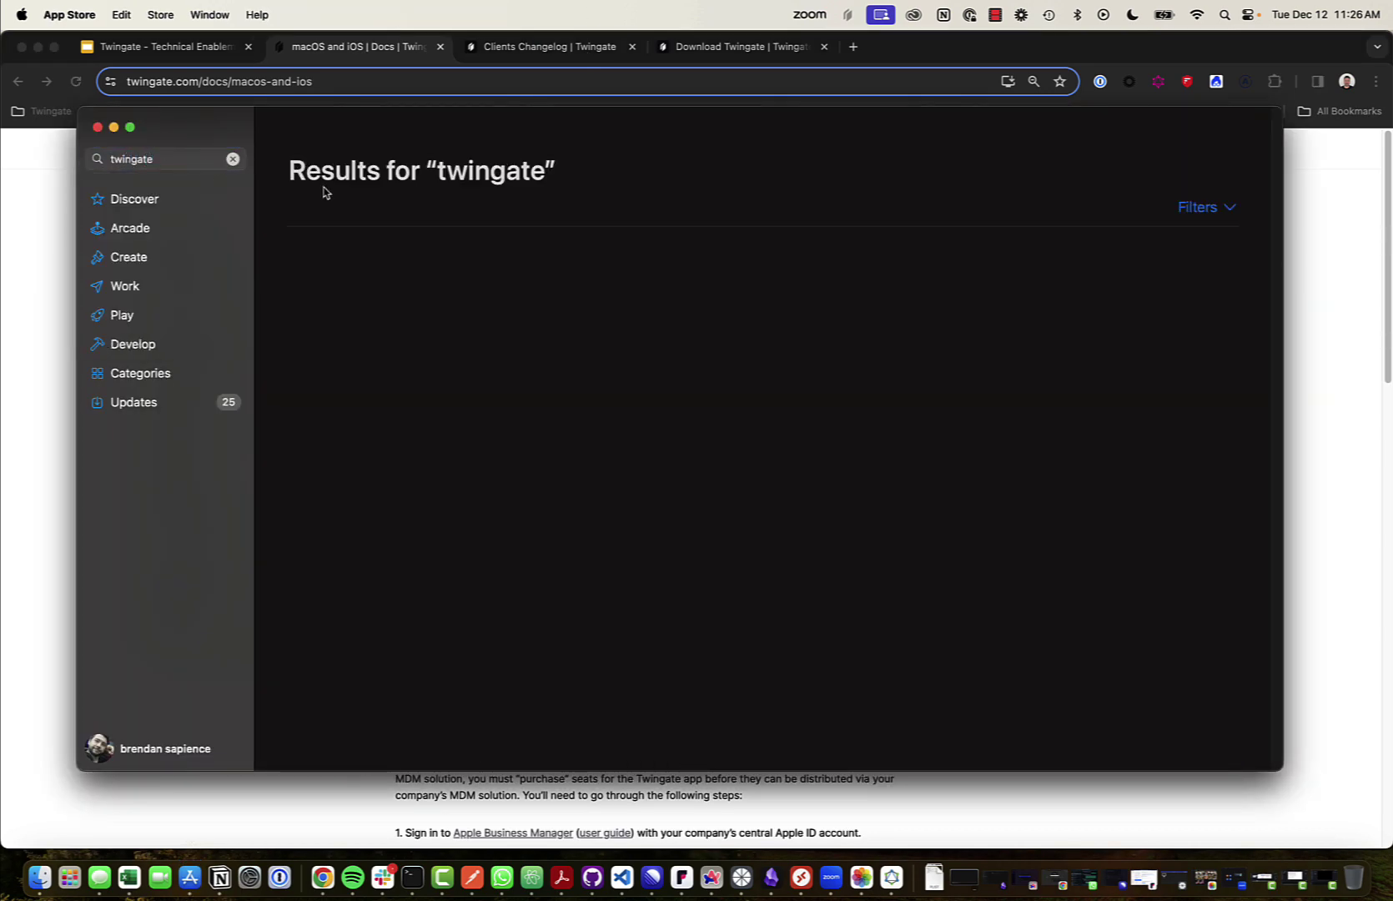
{"action": "left_click", "coordinate": [96, 127]}
Step: Check the macOS Standalone App entry in the Clients changelog and return to the macOS and iOS guide
{"action": "left_click", "coordinate": [555, 46]}
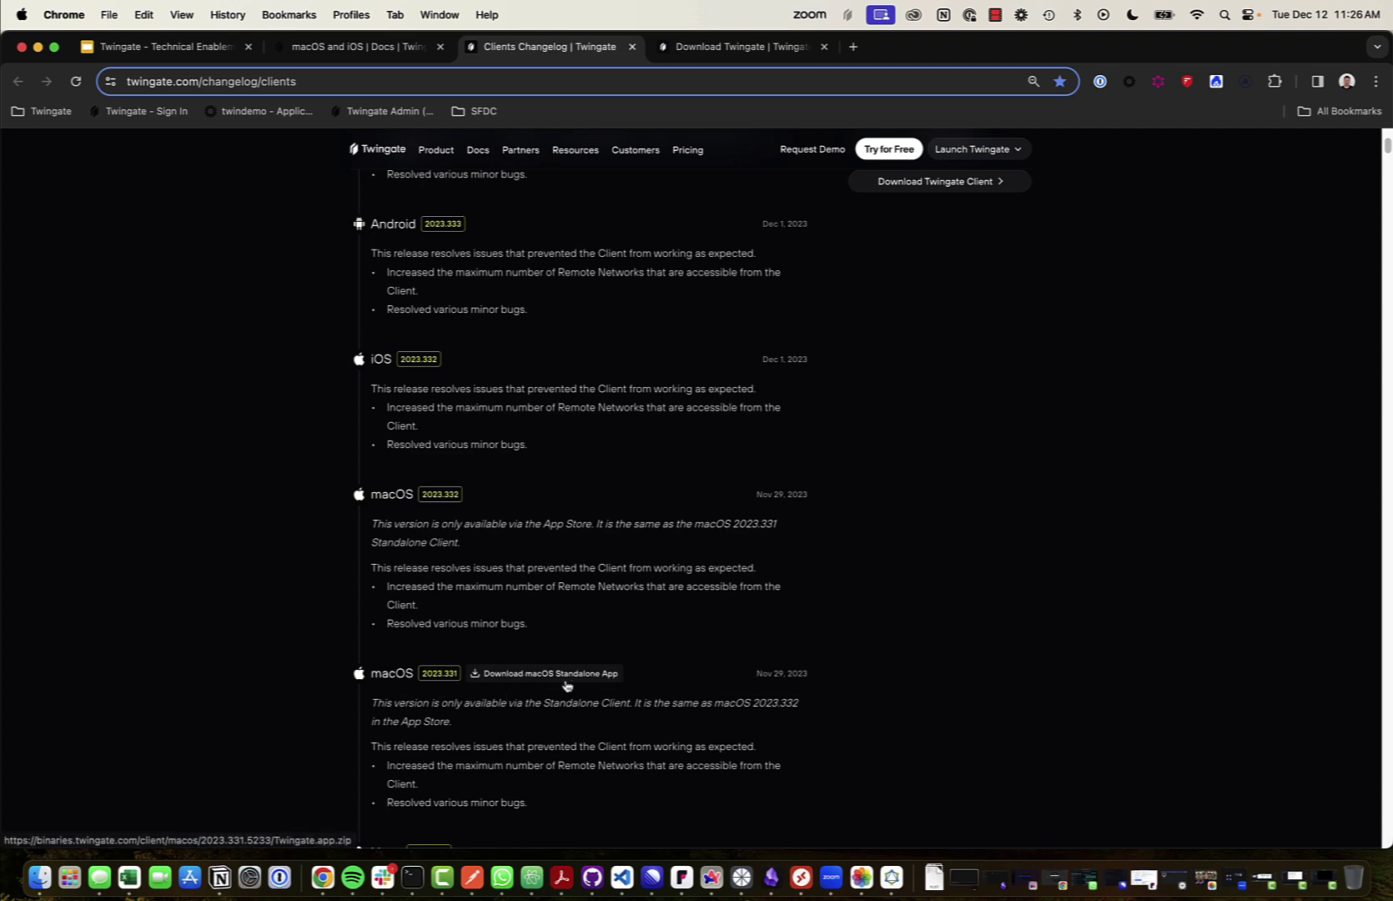
{"action": "left_click", "coordinate": [215, 50]}
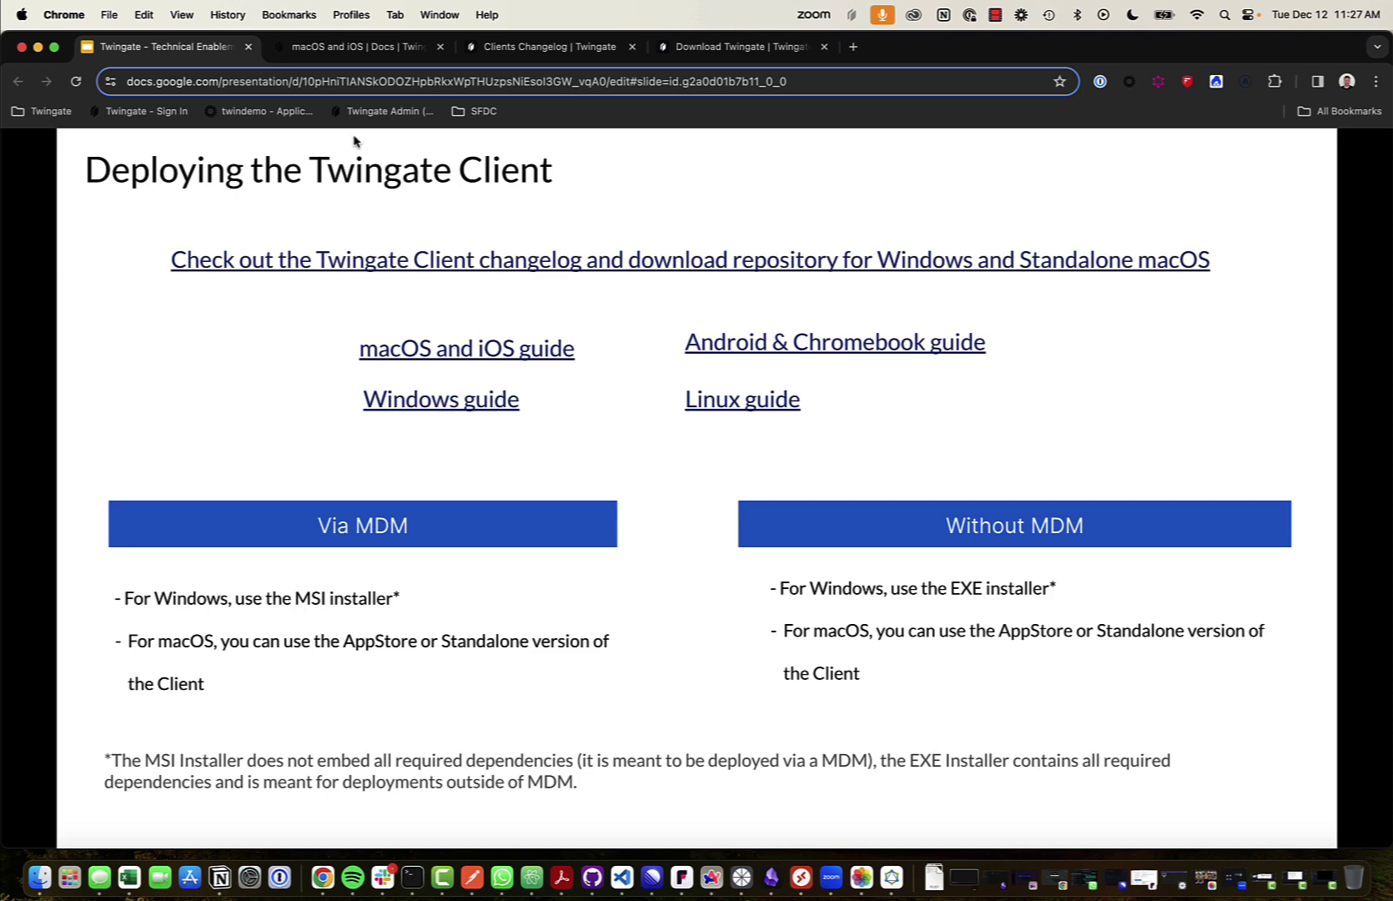
{"action": "left_click", "coordinate": [377, 48]}
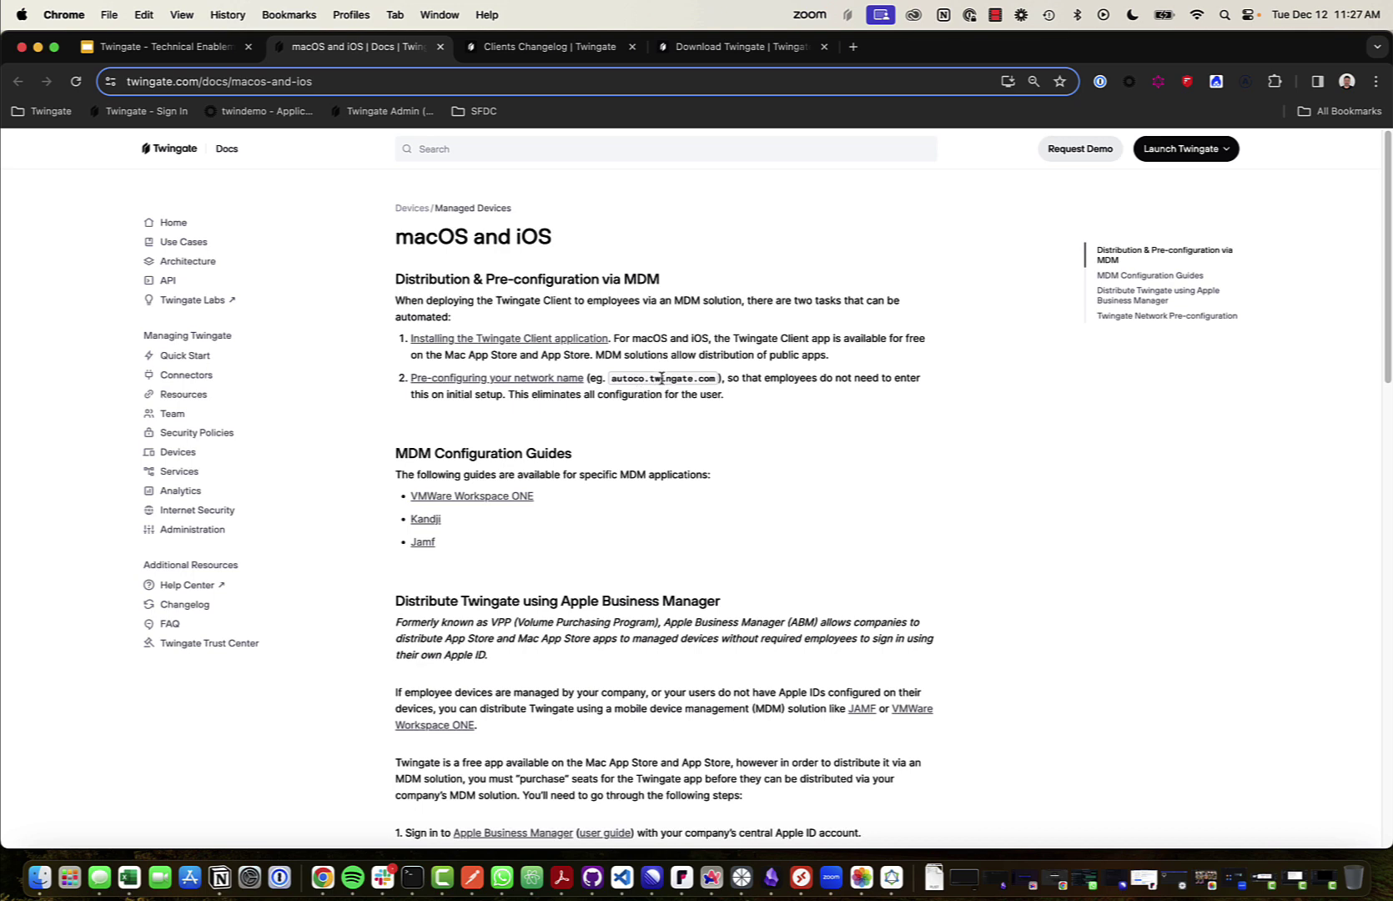
Step: Change the Twingate client's network to "enablement" and join it
{"action": "left_click", "coordinate": [846, 15]}
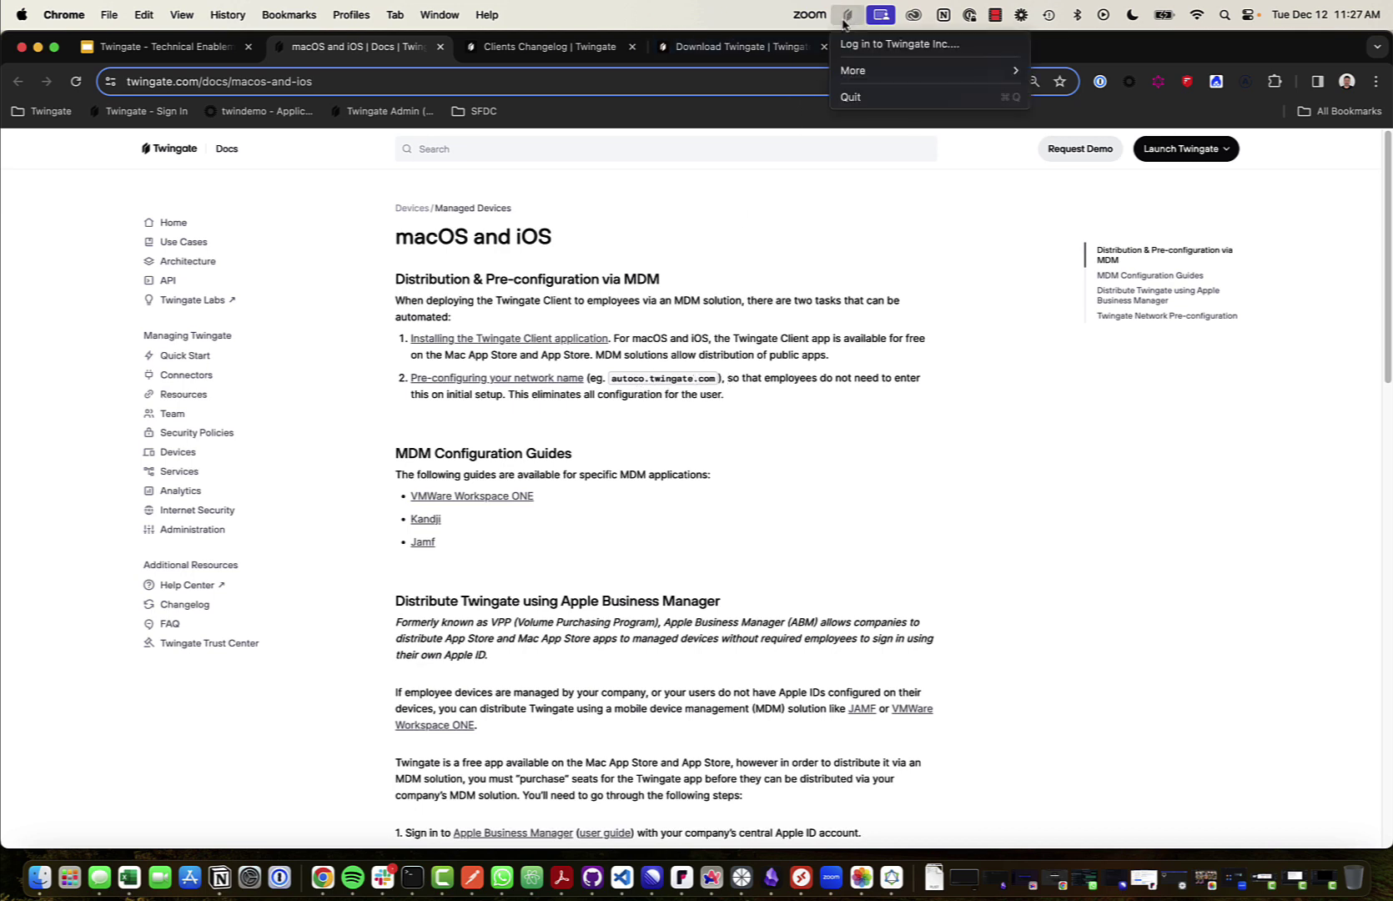
{"action": "mouse_move", "coordinate": [934, 71]}
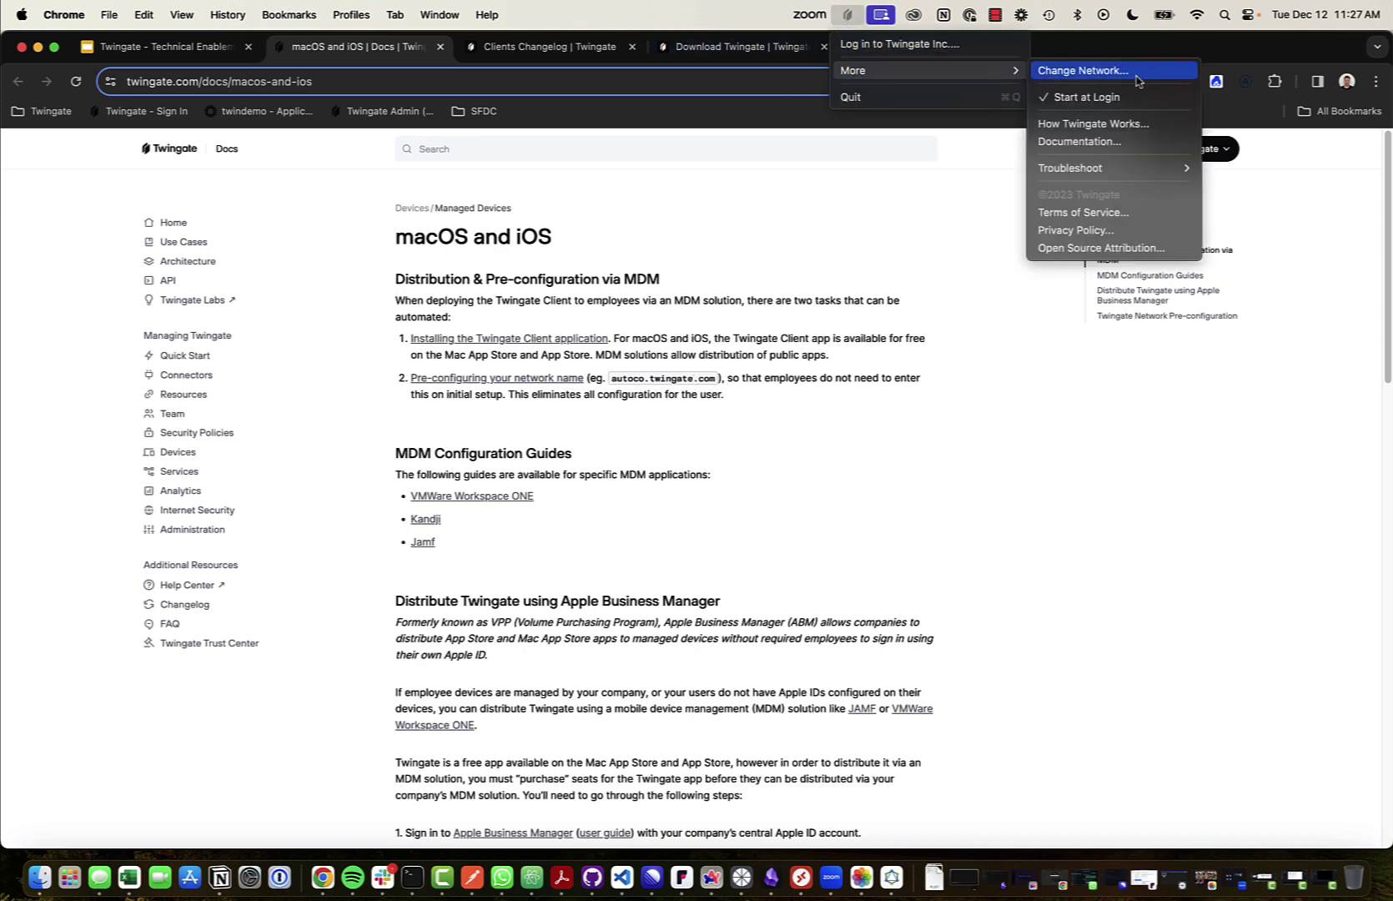
{"action": "left_click", "coordinate": [1136, 74]}
{"action": "type", "text": "en"}
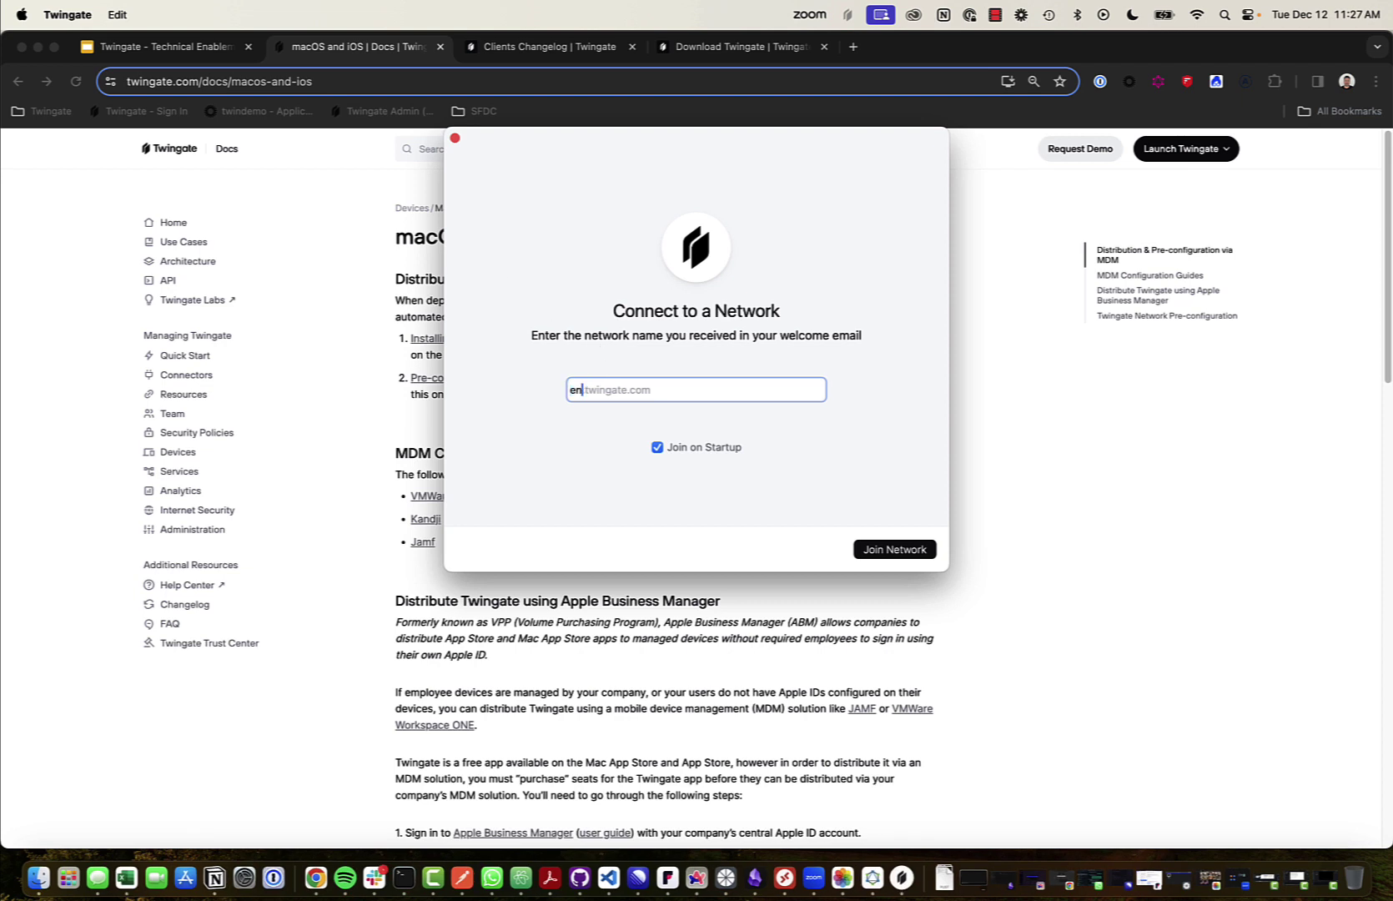
{"action": "type", "text": "ablement"}
{"action": "left_click", "coordinate": [921, 555]}
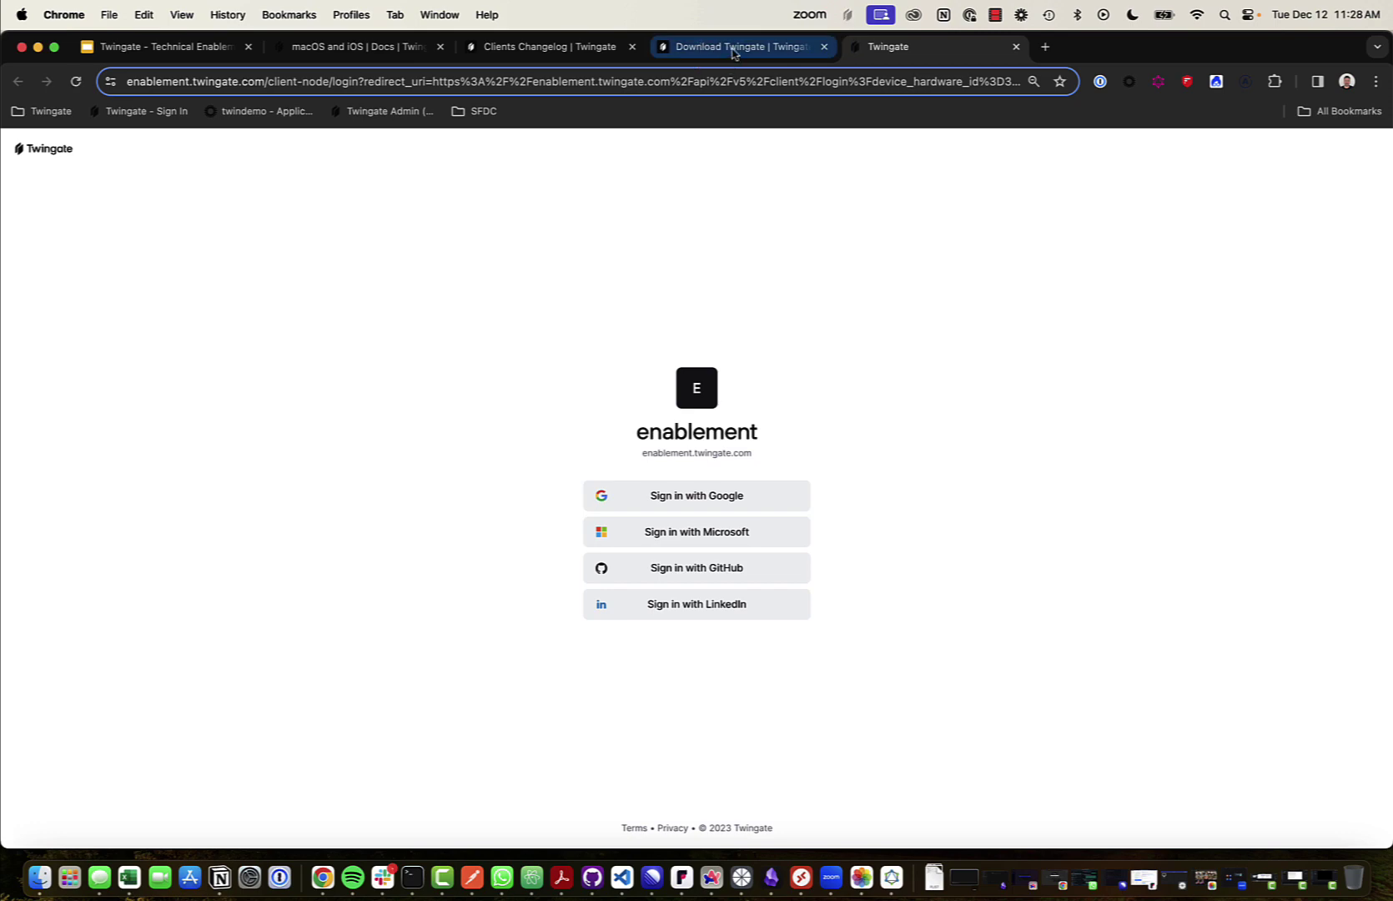
Step: Examine the Twingate Network Pre-configuration section and its plist example in the macOS and iOS guide
{"action": "left_click", "coordinate": [351, 43]}
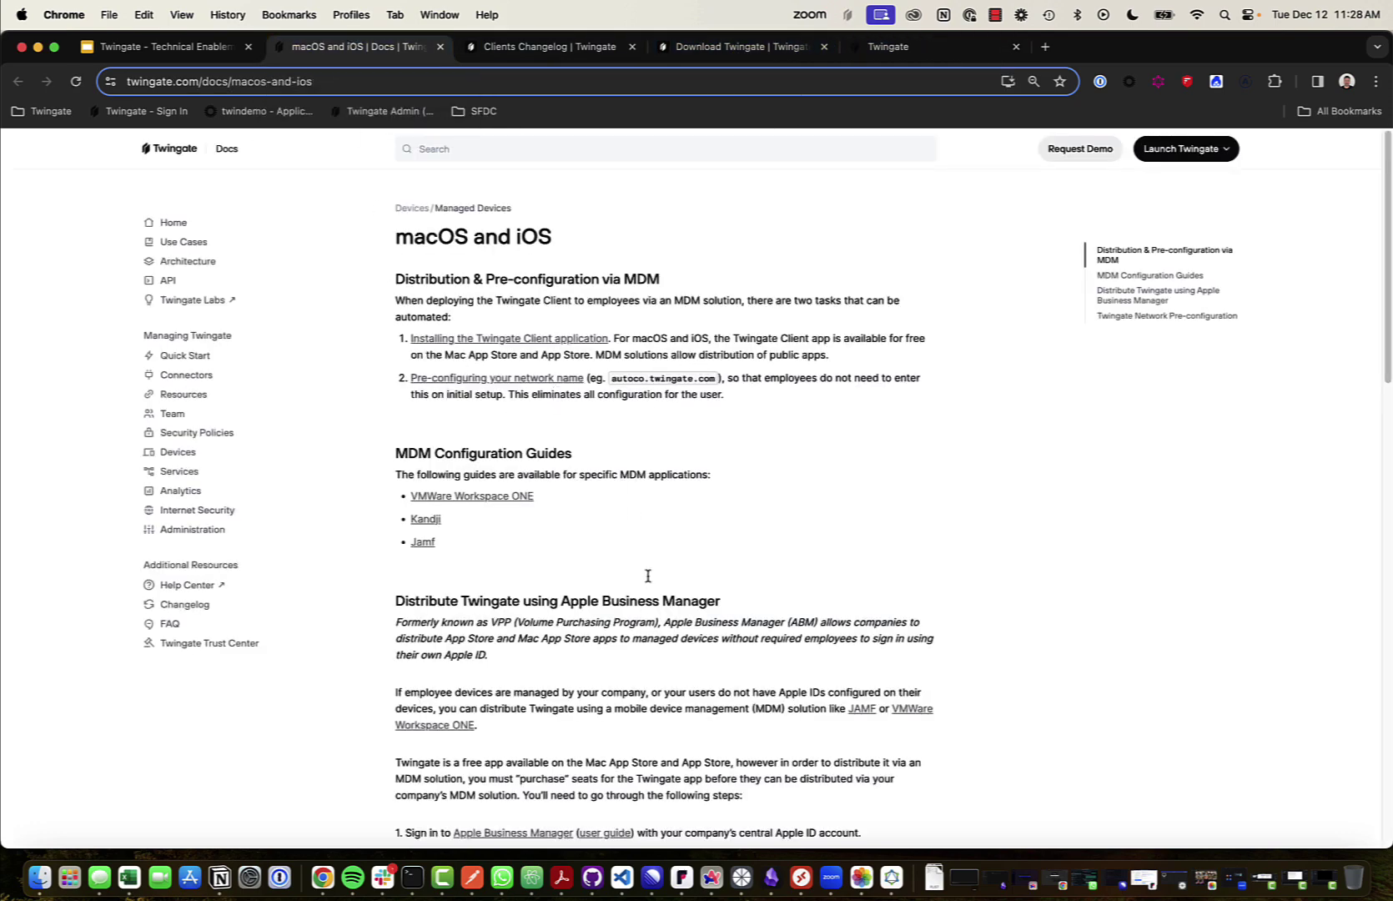
{"action": "scroll", "coordinate": [647, 576], "scroll_direction": "down", "scroll_amount": 5}
{"action": "scroll", "coordinate": [648, 575], "scroll_direction": "down", "scroll_amount": 10}
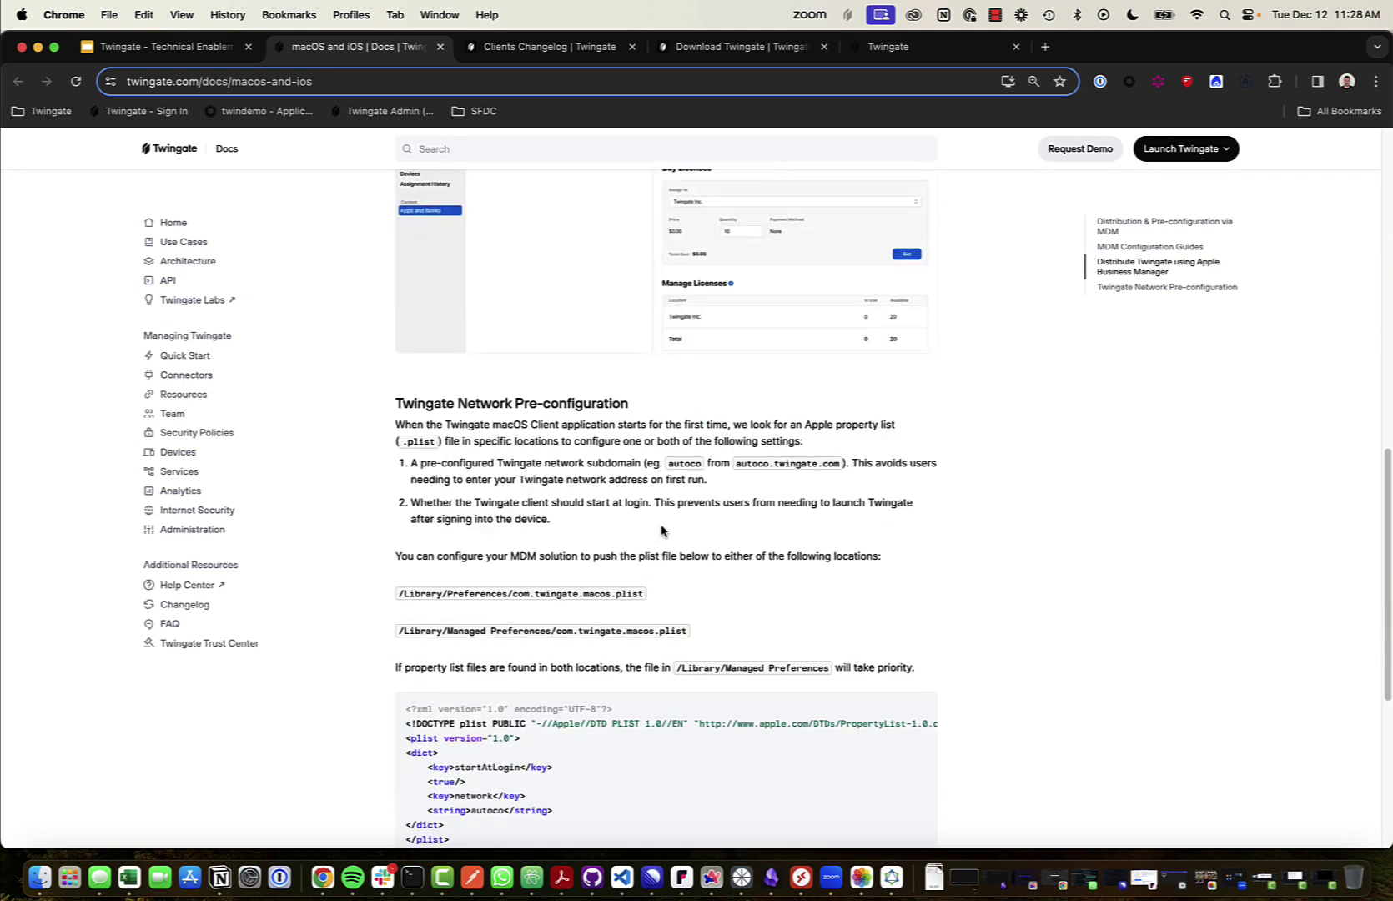
{"action": "scroll", "coordinate": [659, 542], "scroll_direction": "down", "scroll_amount": 2}
{"action": "scroll", "coordinate": [665, 529], "scroll_direction": "down", "scroll_amount": 1}
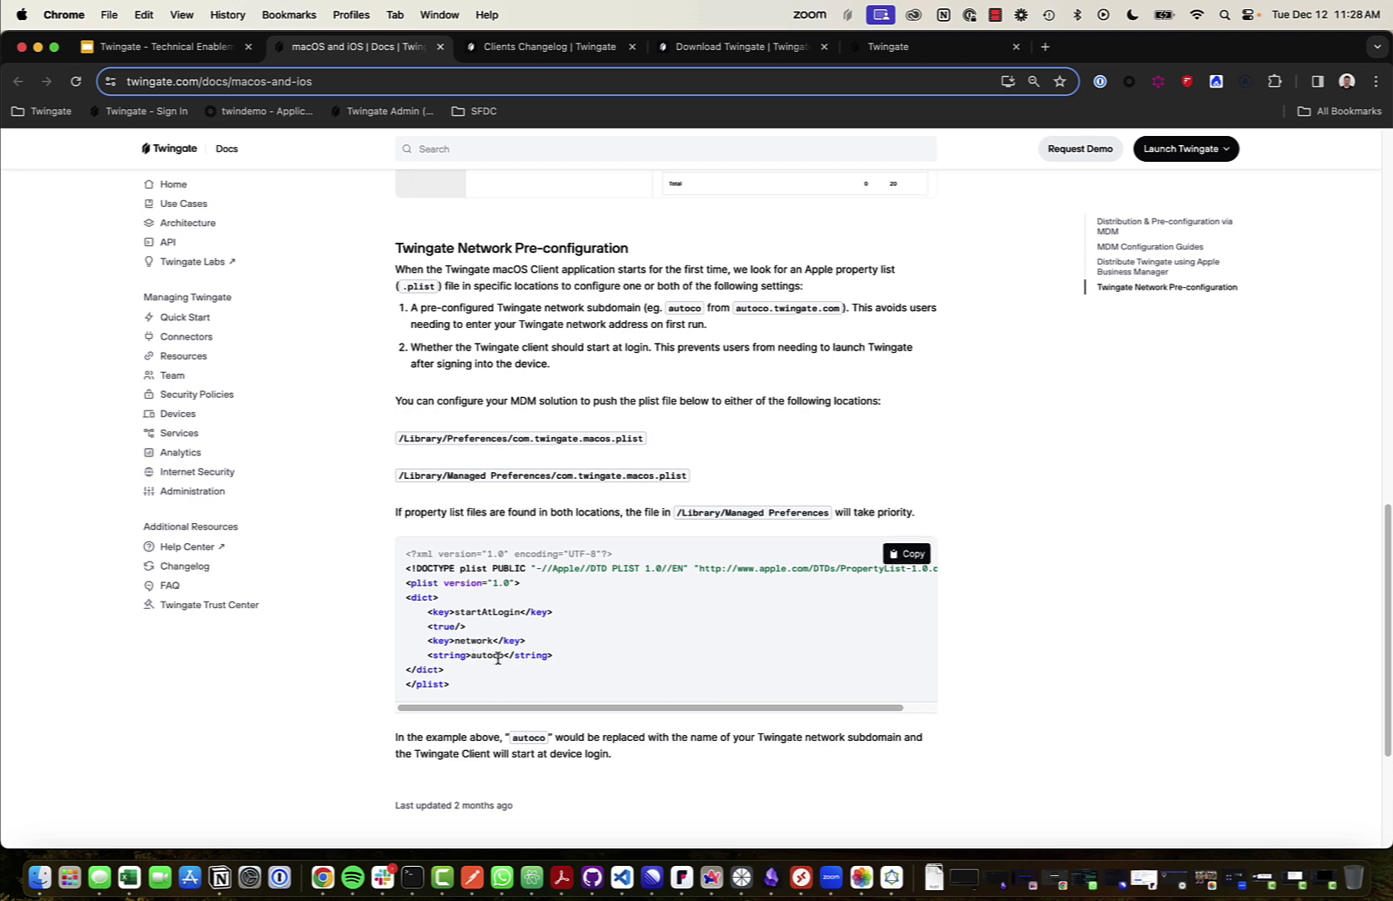
{"action": "scroll", "coordinate": [497, 658], "scroll_direction": "down", "scroll_amount": 3}
{"action": "scroll", "coordinate": [504, 640], "scroll_direction": "up", "scroll_amount": 7}
Step: Open the Windows guide from the deployment slide and highlight the "network=" option under MSI deployment options
{"action": "left_click", "coordinate": [167, 47]}
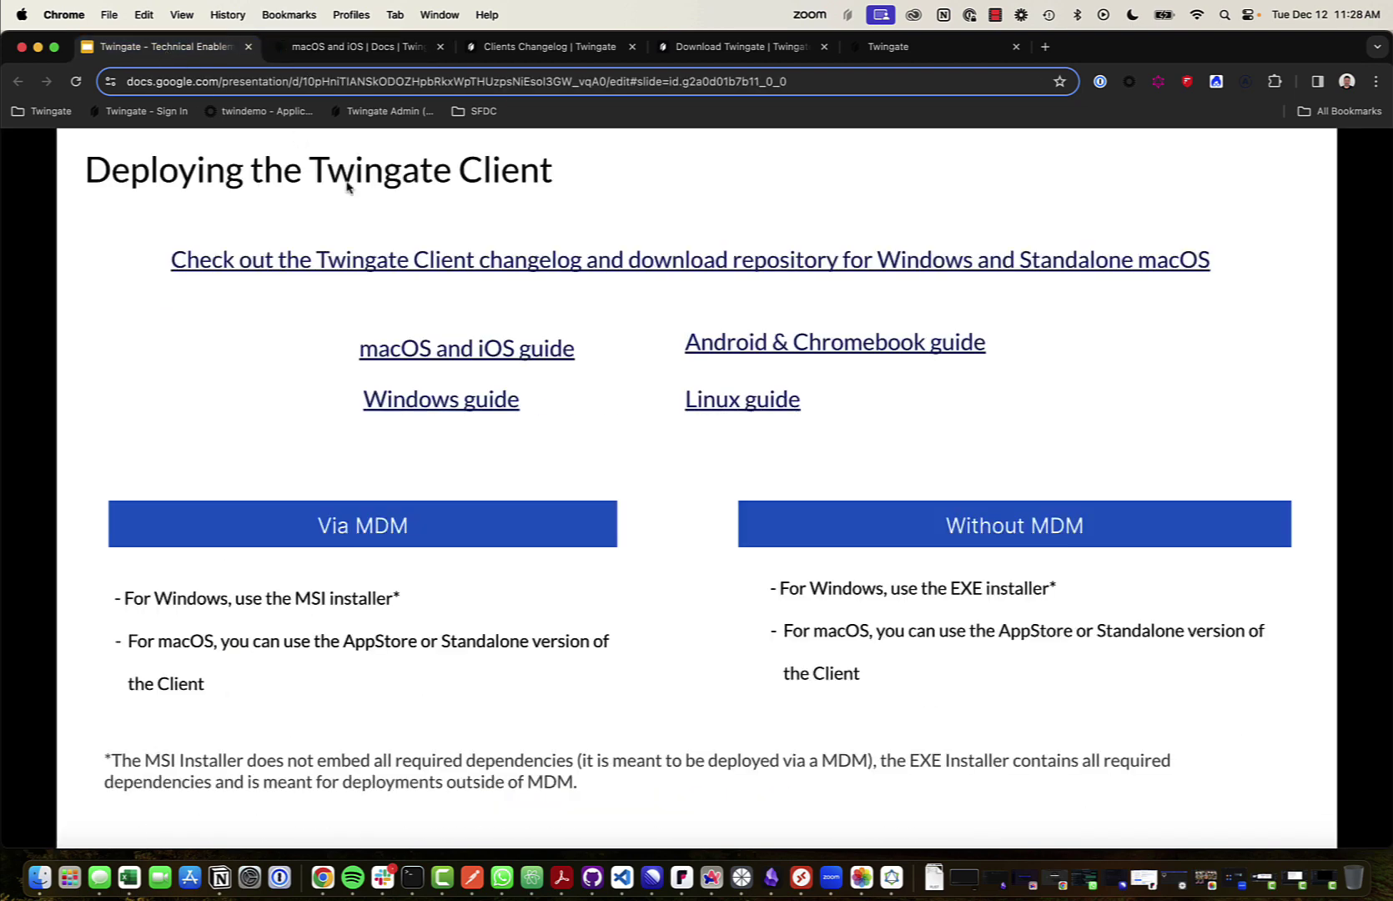
{"action": "left_click", "coordinate": [437, 403]}
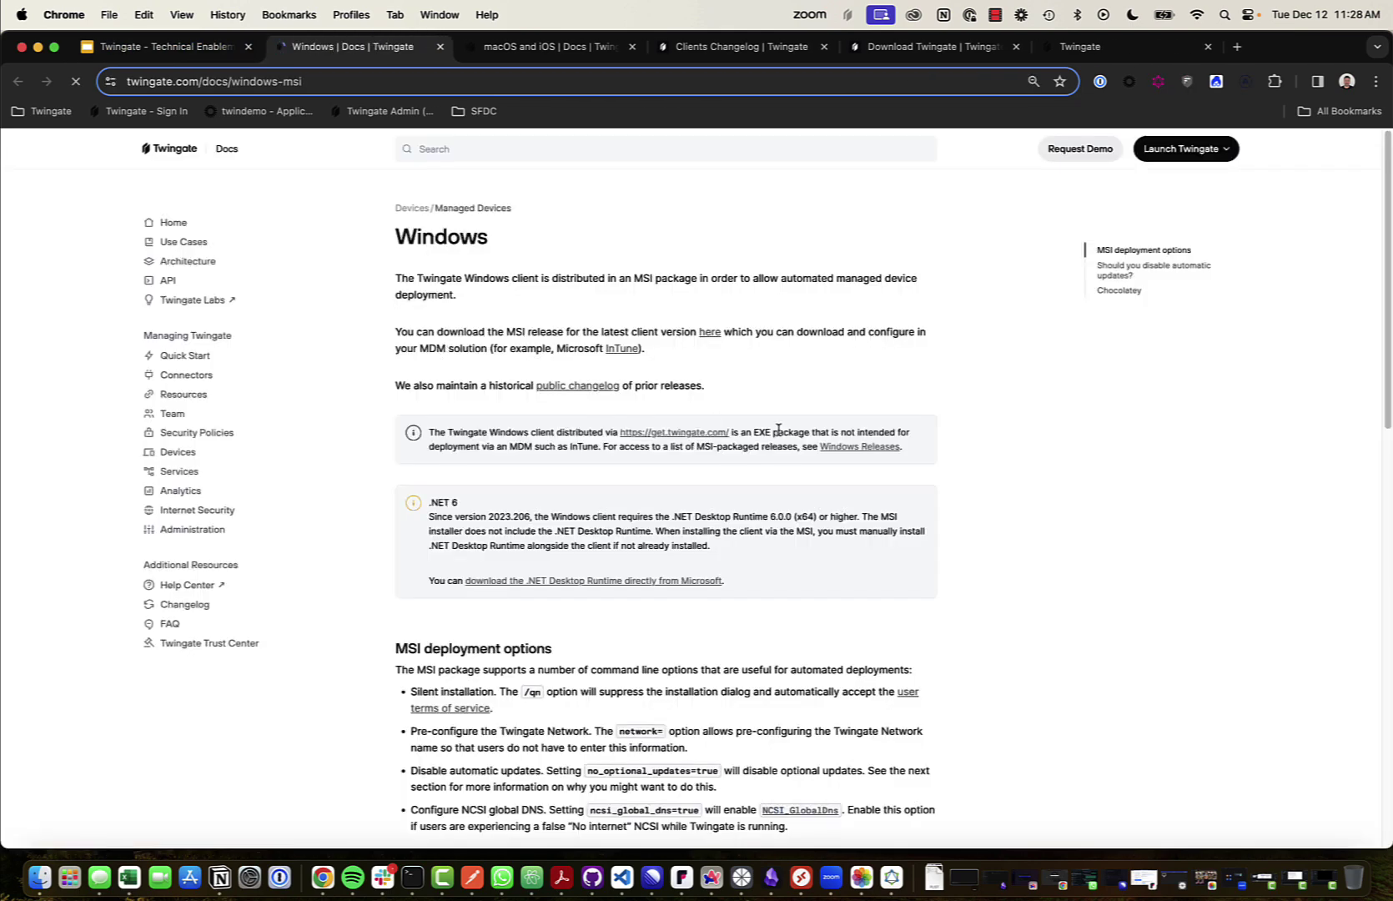
{"action": "scroll", "coordinate": [736, 538], "scroll_direction": "down", "scroll_amount": 4}
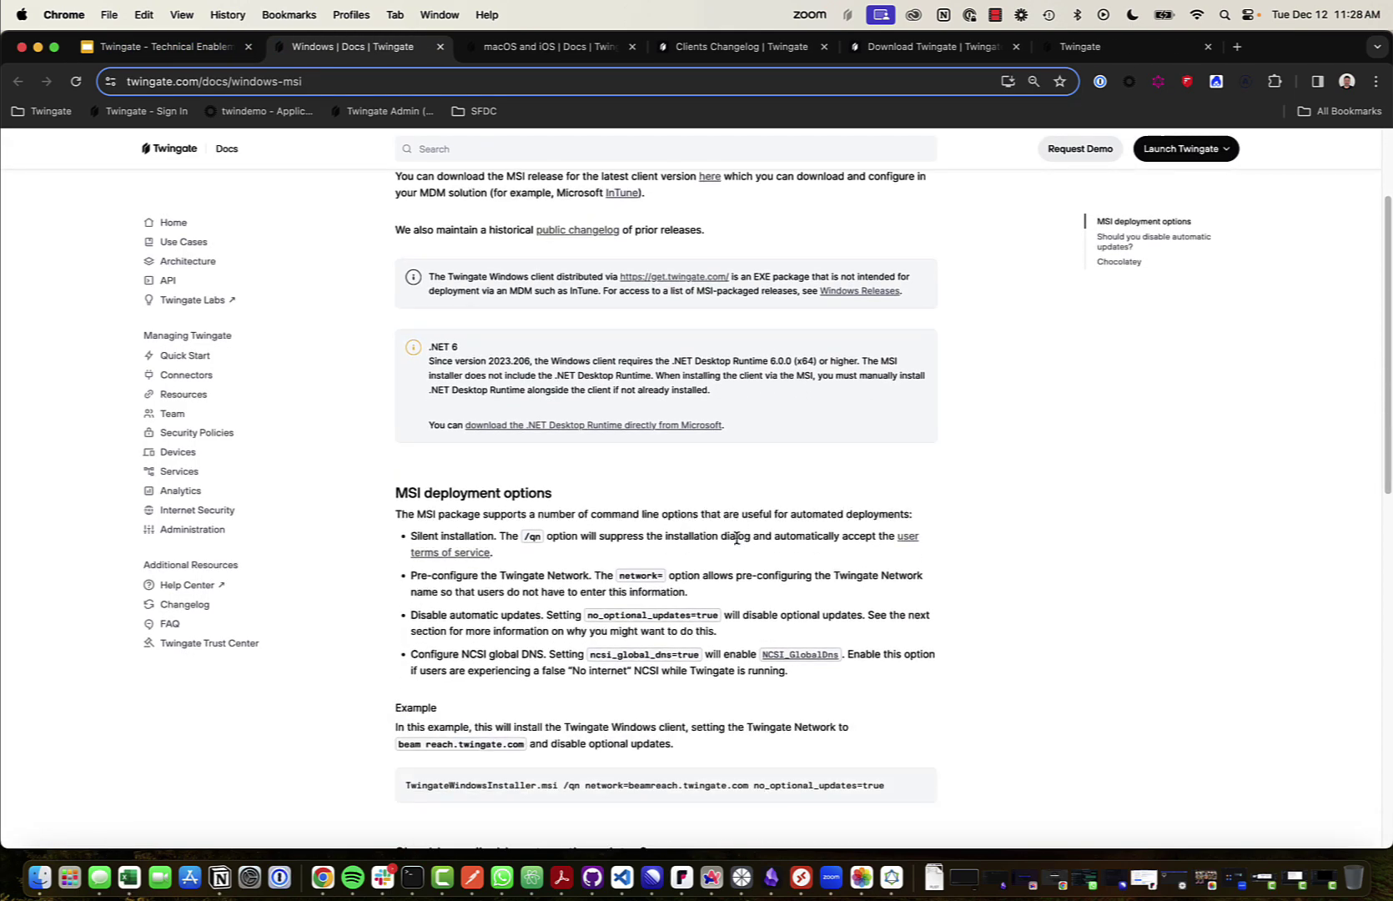
{"action": "scroll", "coordinate": [736, 538], "scroll_direction": "down", "scroll_amount": 2}
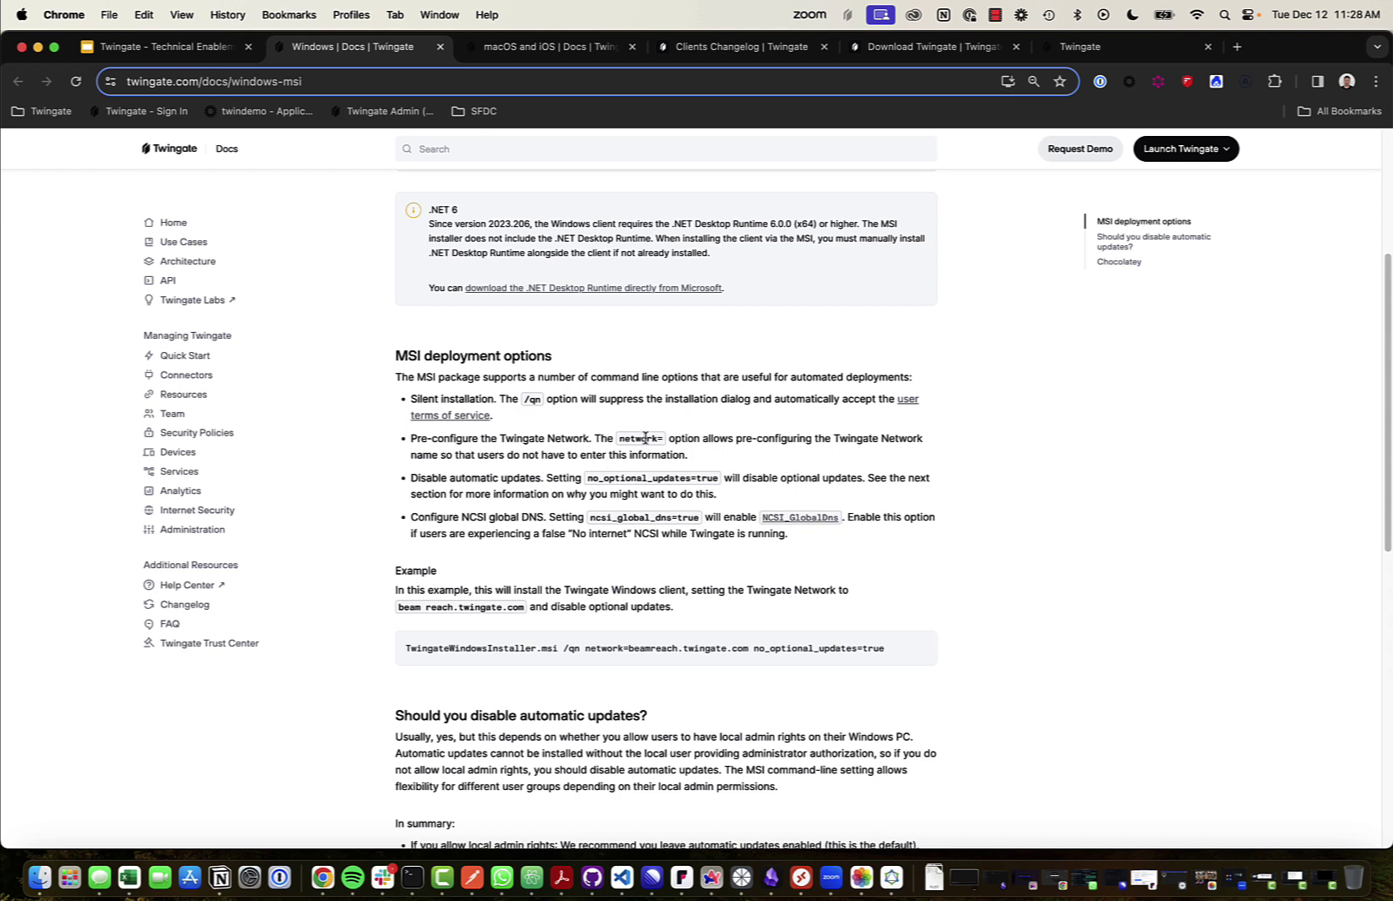
{"action": "left_click_drag", "start_coordinate": [618, 440], "coordinate": [658, 438]}
Step: Review the plist network setting in the macOS and iOS guide again and return to the page's beginning
{"action": "left_click", "coordinate": [522, 52]}
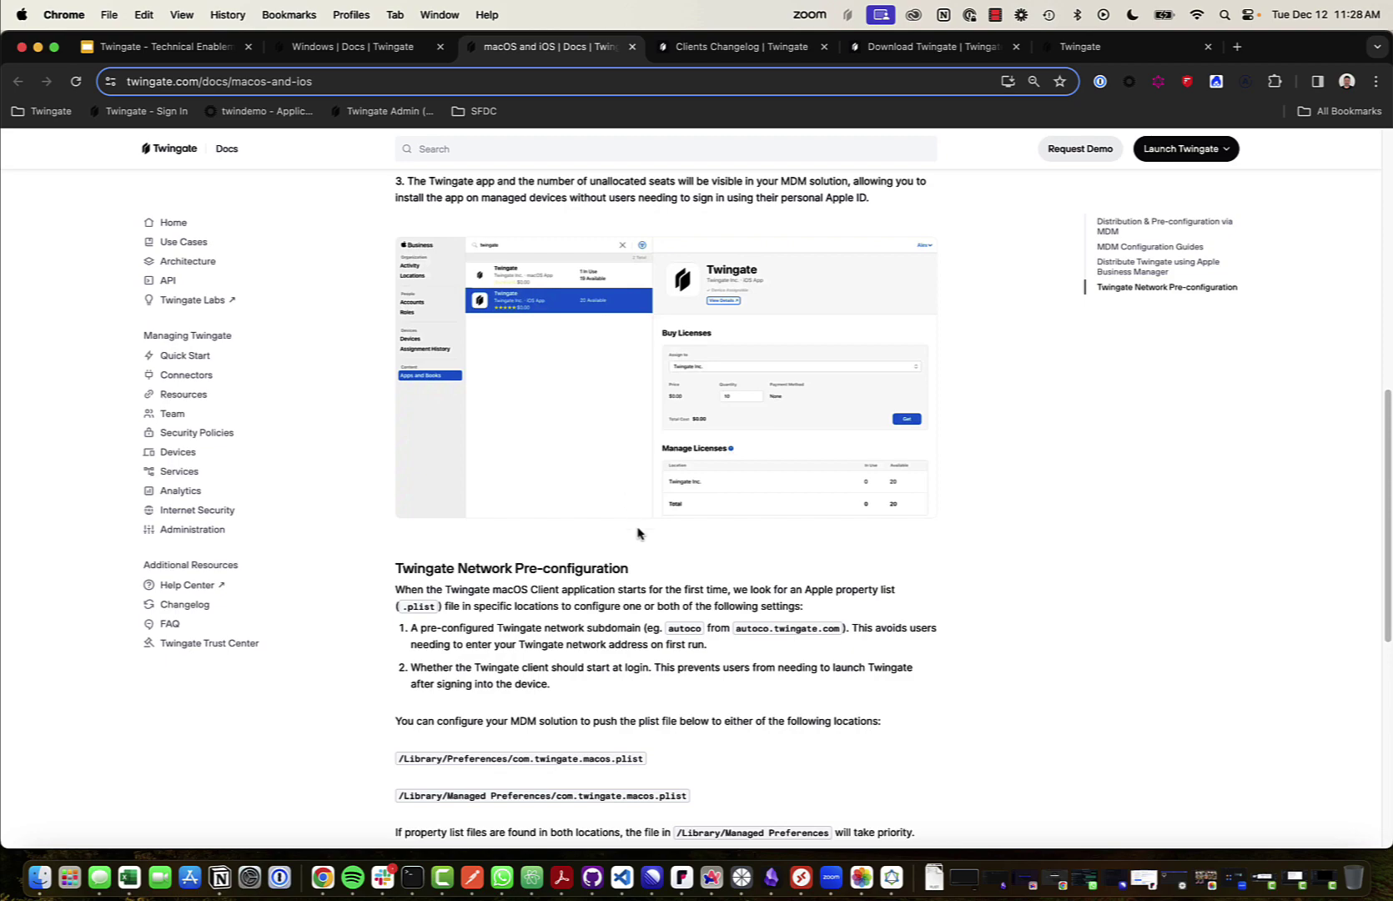
{"action": "scroll", "coordinate": [638, 532], "scroll_direction": "down", "scroll_amount": 3}
{"action": "scroll", "coordinate": [638, 532], "scroll_direction": "down", "scroll_amount": 10}
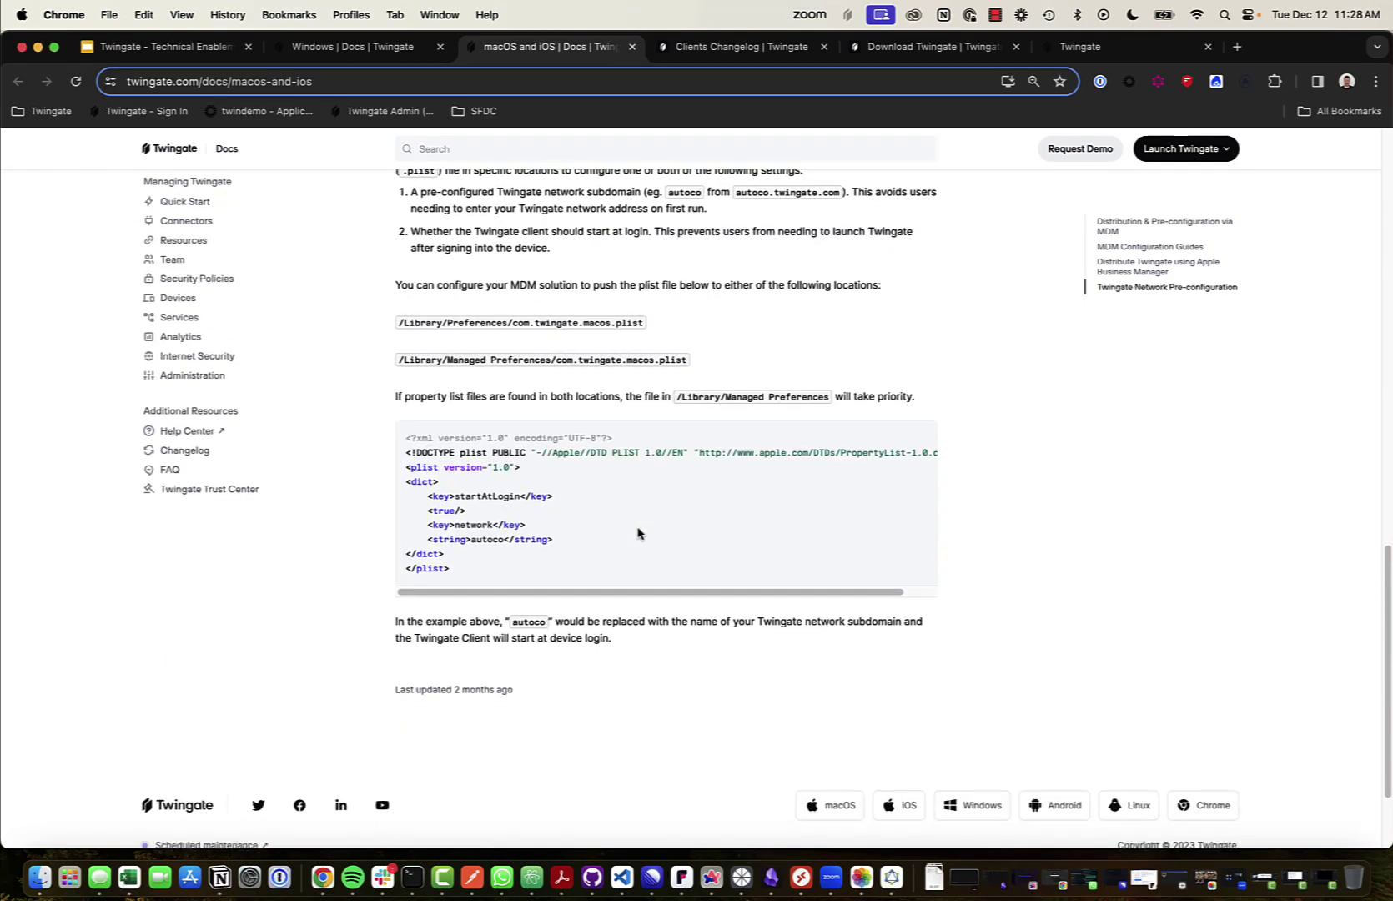
{"action": "scroll", "coordinate": [398, 188], "scroll_direction": "up", "scroll_amount": 20}
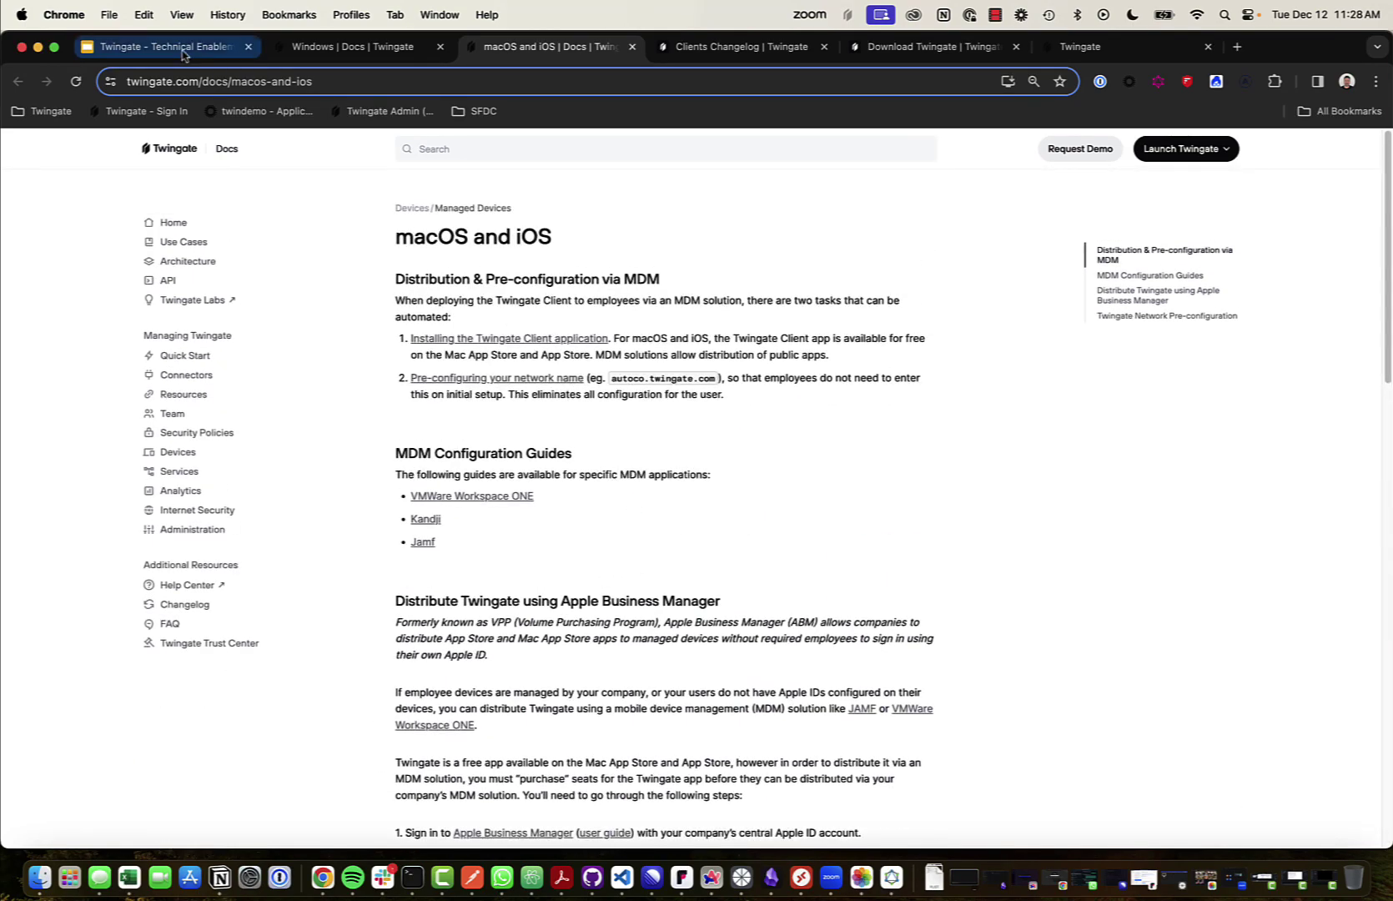
Step: Look through the Clients changelog for the Windows MSI installer and macOS Standalone App downloads
{"action": "left_click", "coordinate": [371, 52]}
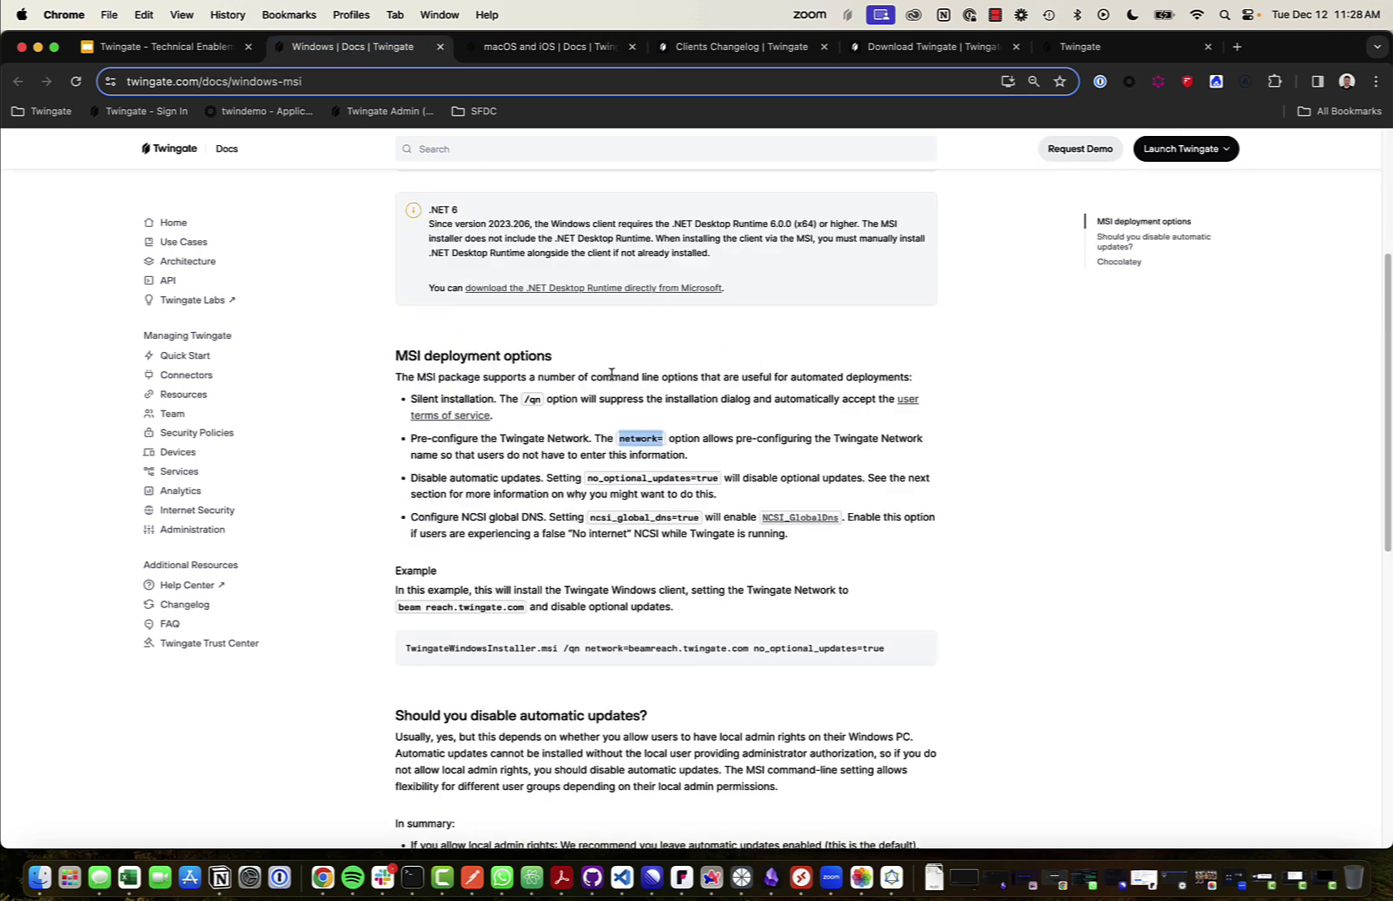
{"action": "left_click", "coordinate": [543, 52]}
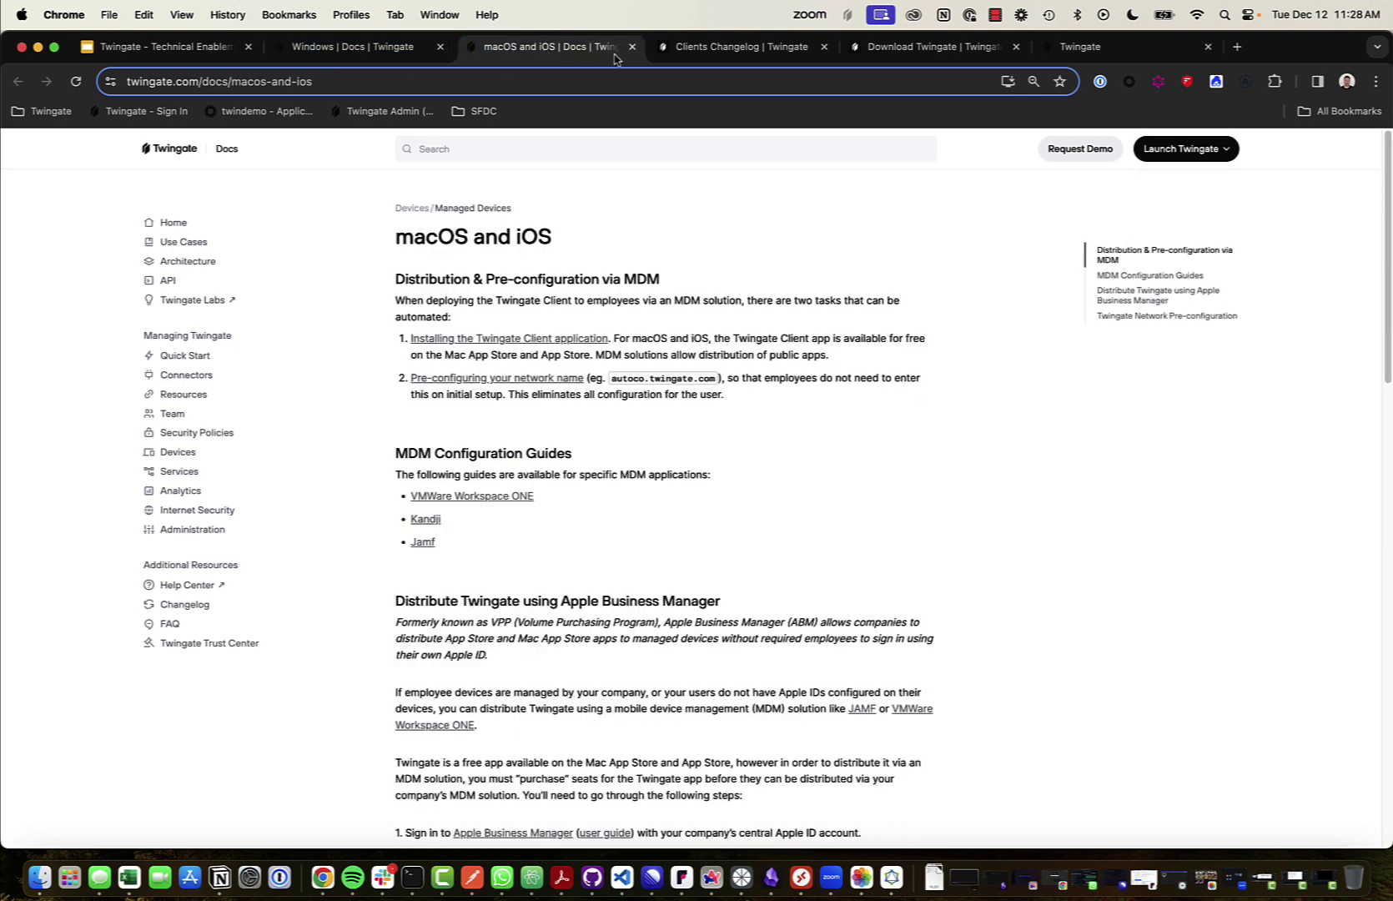
{"action": "left_click", "coordinate": [728, 52]}
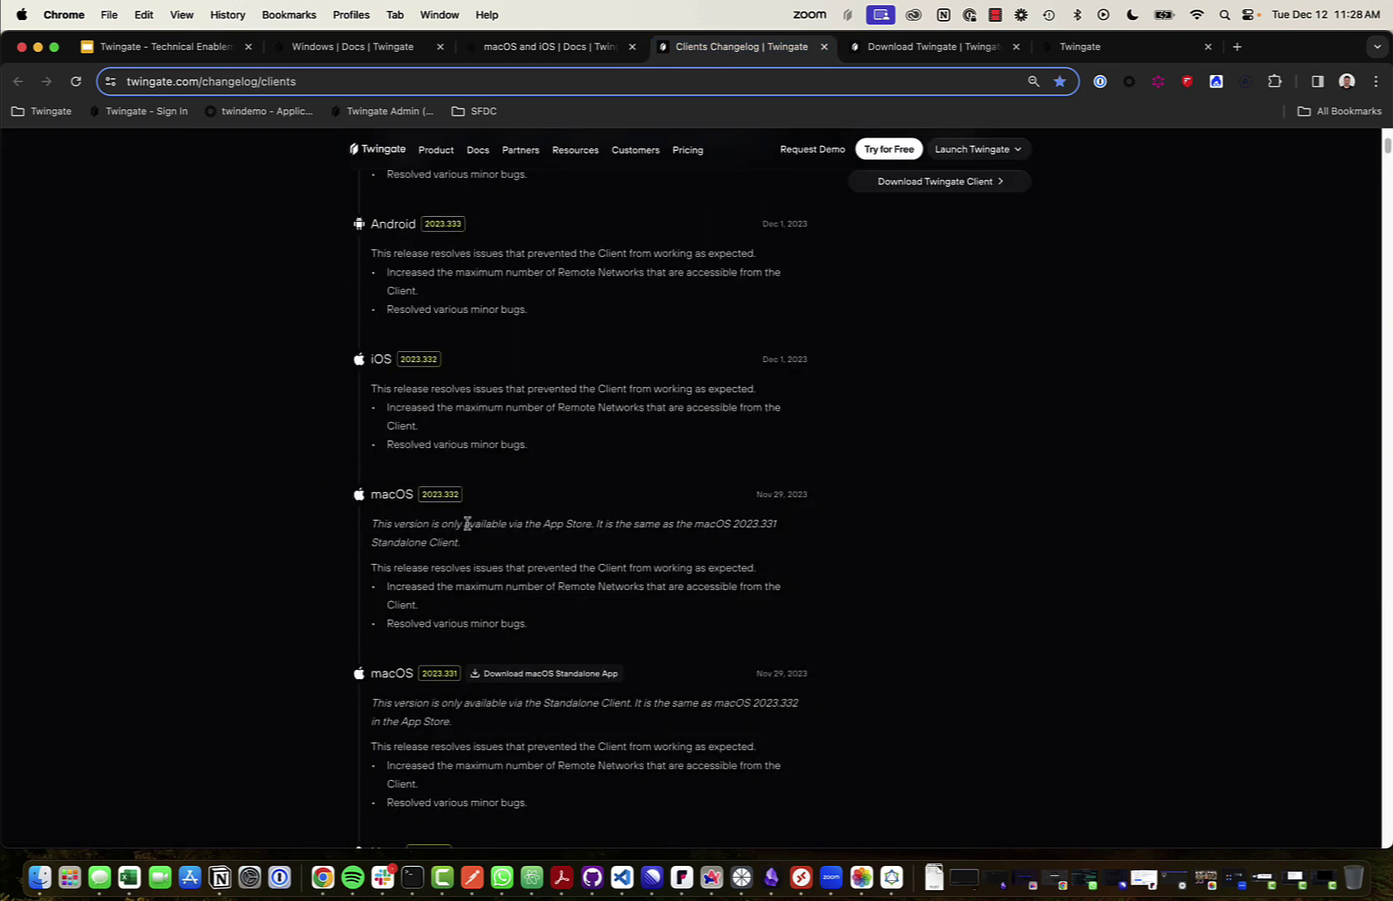
{"action": "scroll", "coordinate": [475, 538], "scroll_direction": "up", "scroll_amount": 3}
{"action": "scroll", "coordinate": [475, 538], "scroll_direction": "down", "scroll_amount": 6}
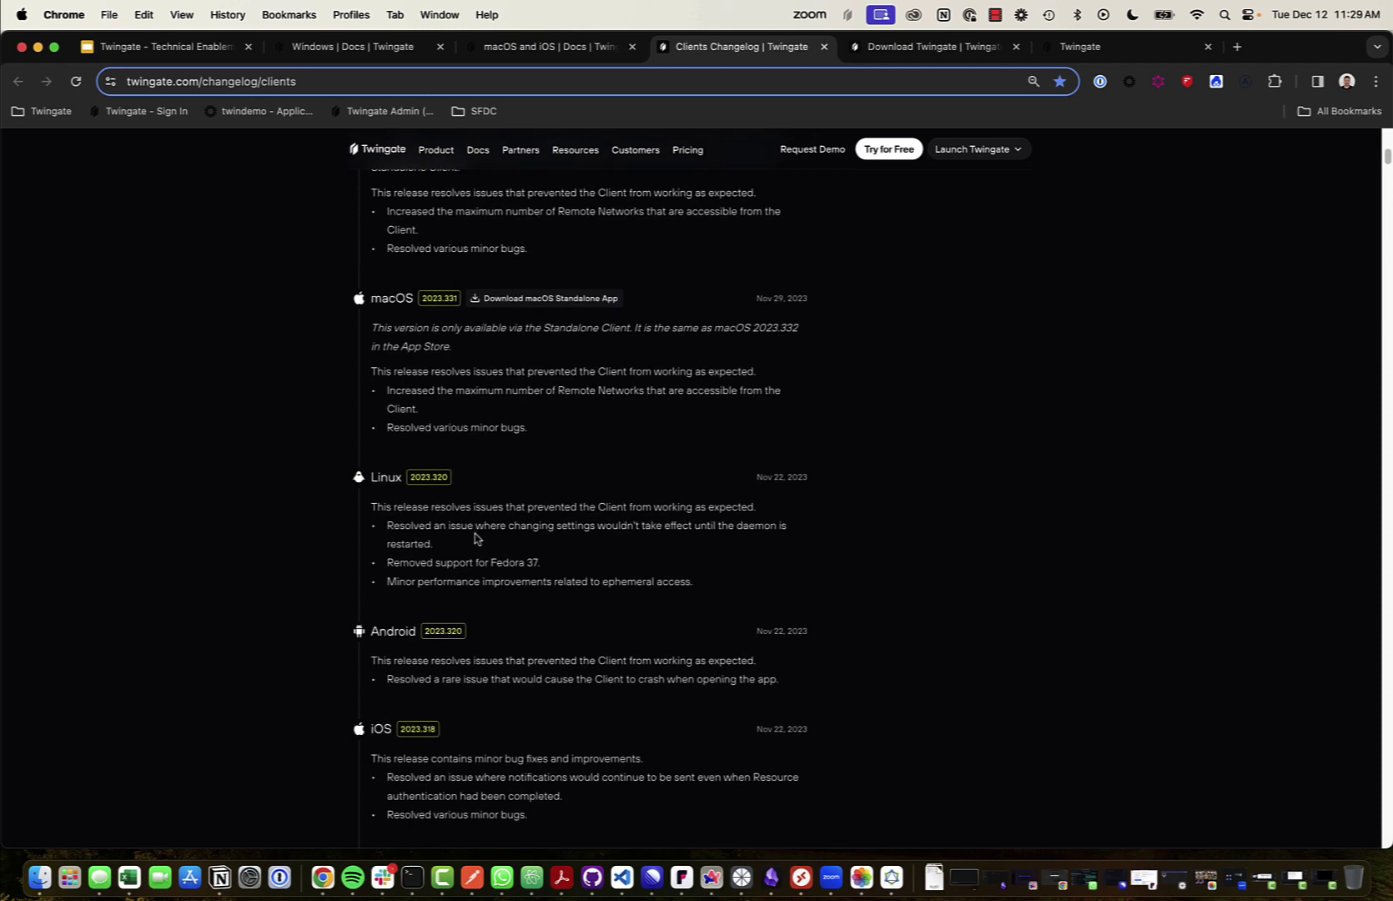
{"action": "scroll", "coordinate": [477, 538], "scroll_direction": "down", "scroll_amount": 3}
{"action": "scroll", "coordinate": [477, 538], "scroll_direction": "down", "scroll_amount": 2}
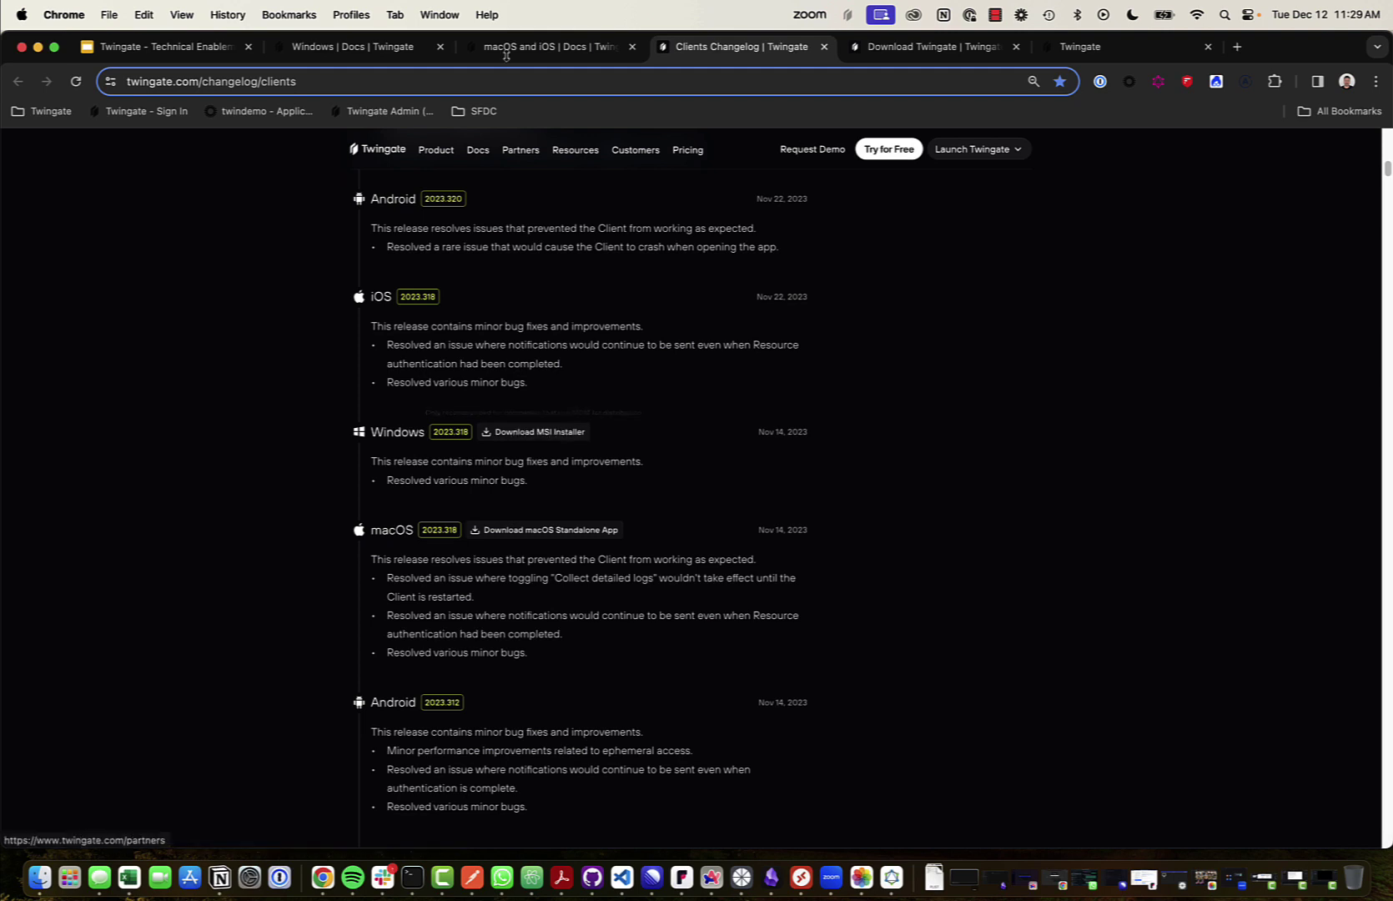
Step: Switch to the Download Twingate page to view the client downloads for each platform
{"action": "left_click", "coordinate": [618, 83]}
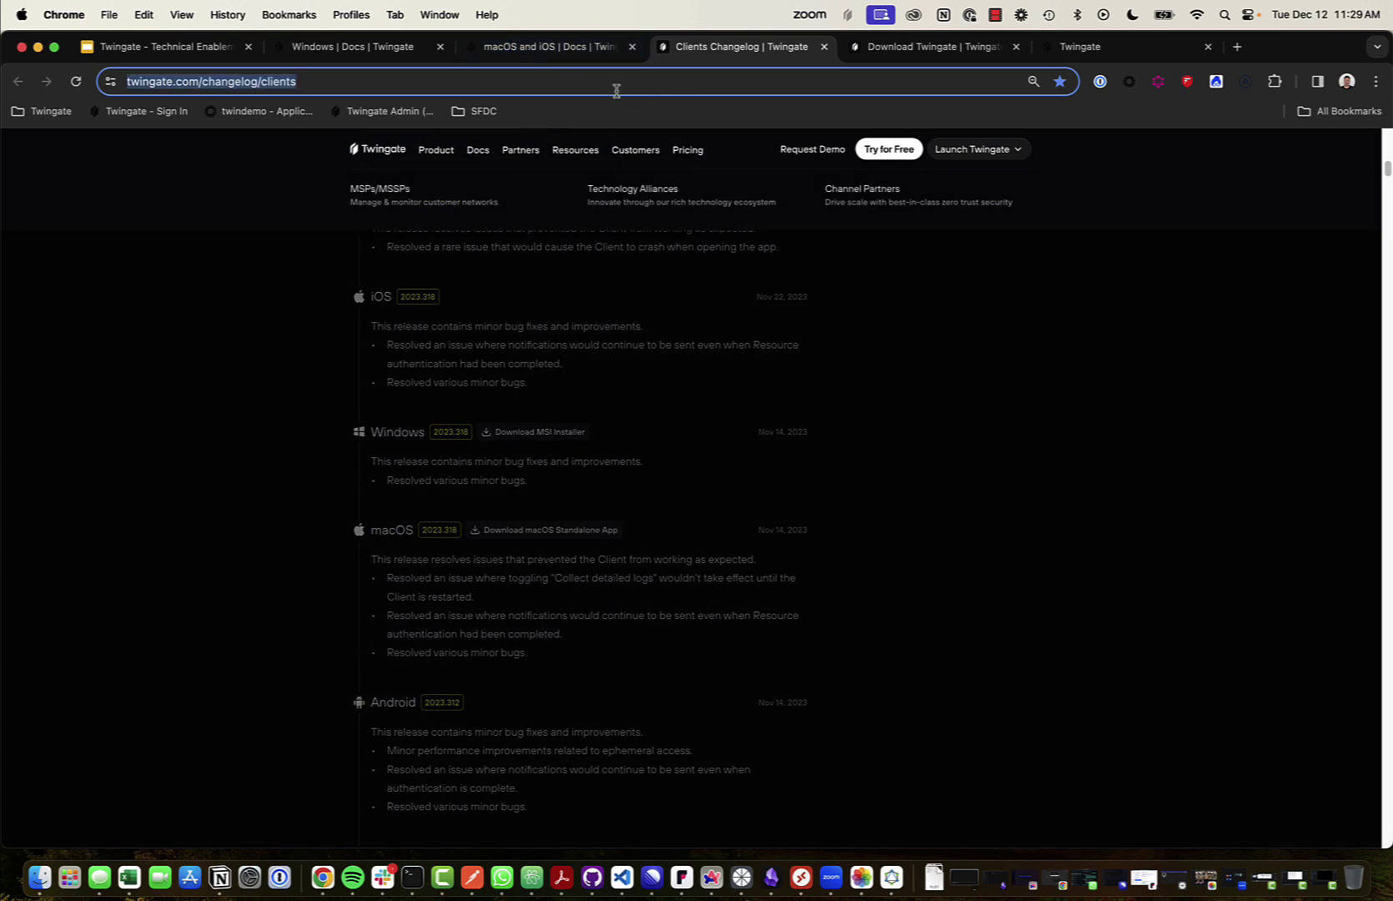
{"action": "left_click", "coordinate": [873, 58]}
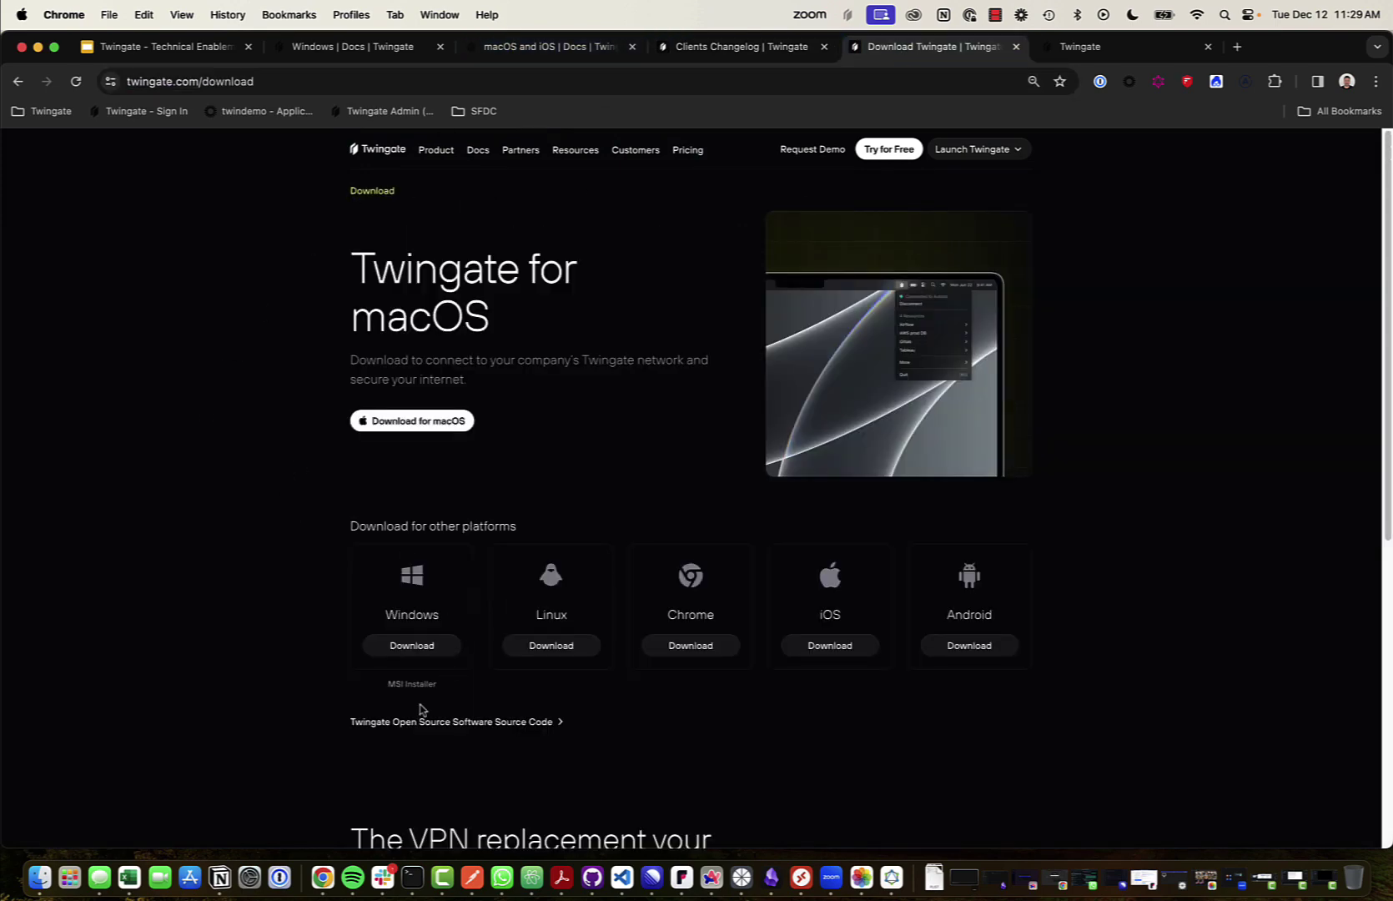
Step: Download both the standard Windows installer and the MSI installer, and show them in the recent download history
{"action": "left_click", "coordinate": [422, 650]}
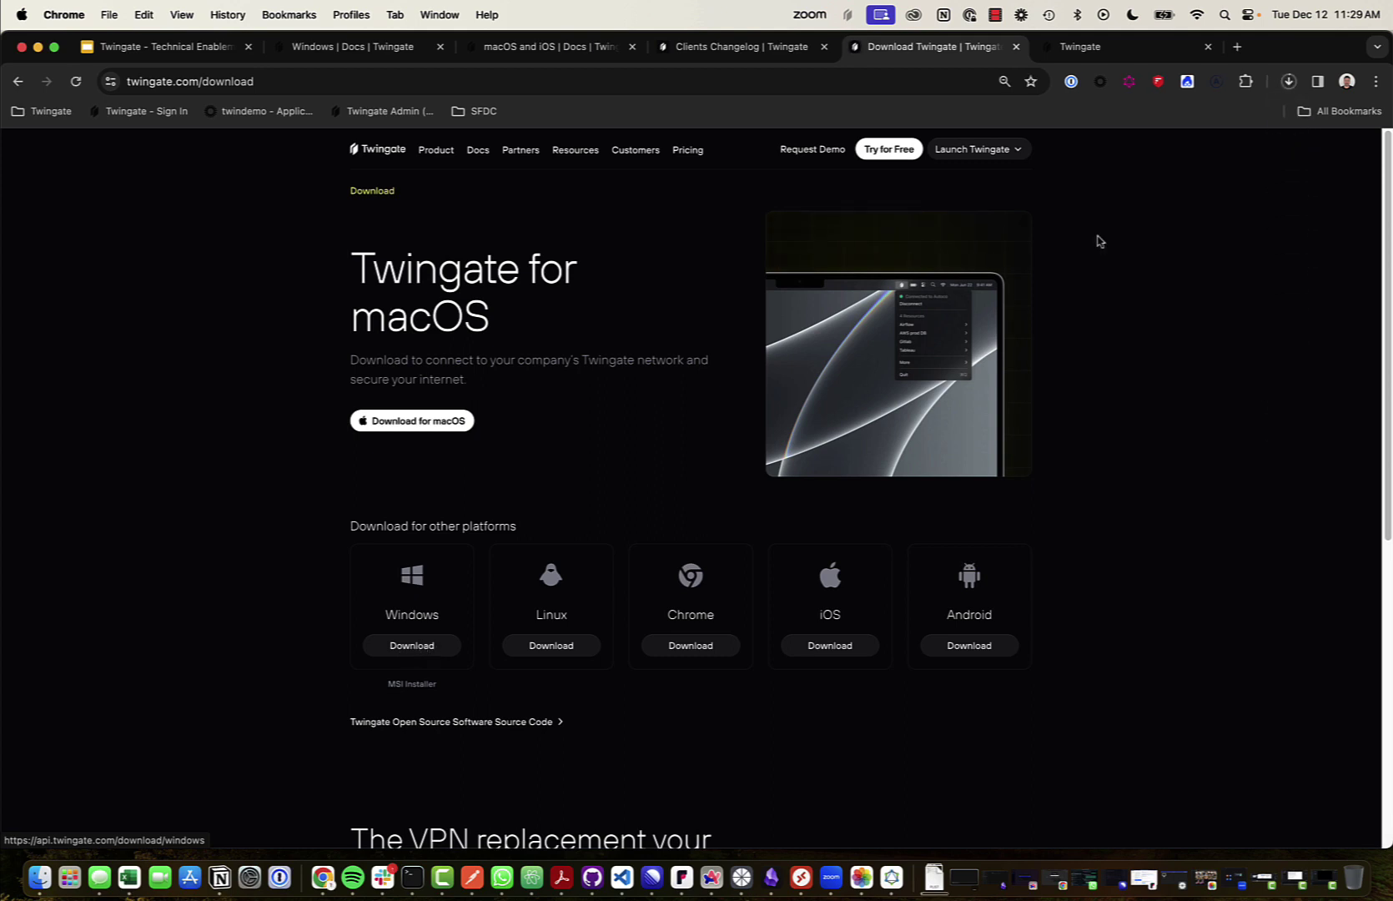
{"action": "left_click", "coordinate": [1289, 81]}
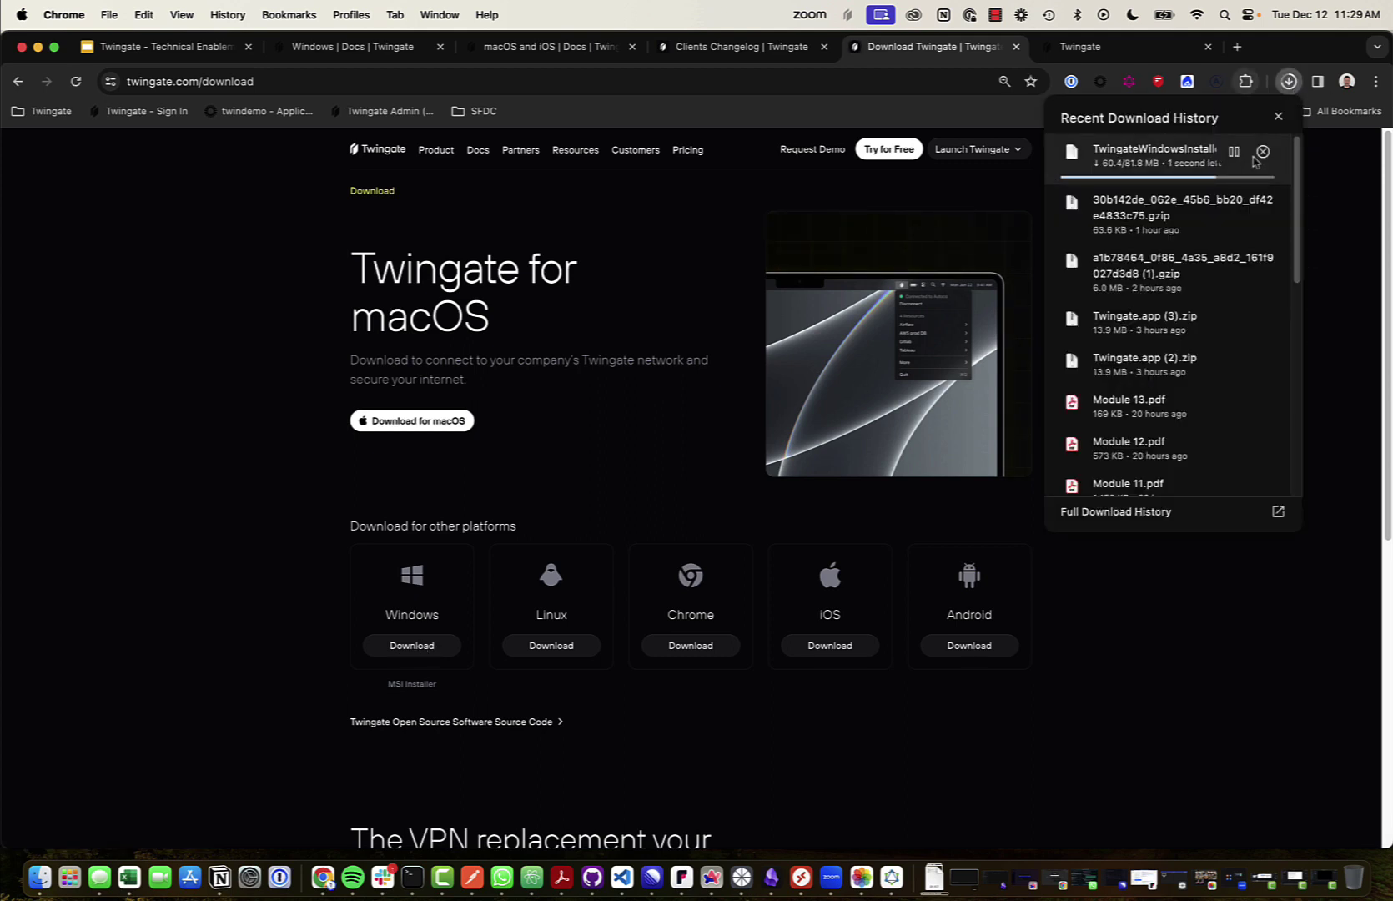
{"action": "left_click", "coordinate": [112, 538]}
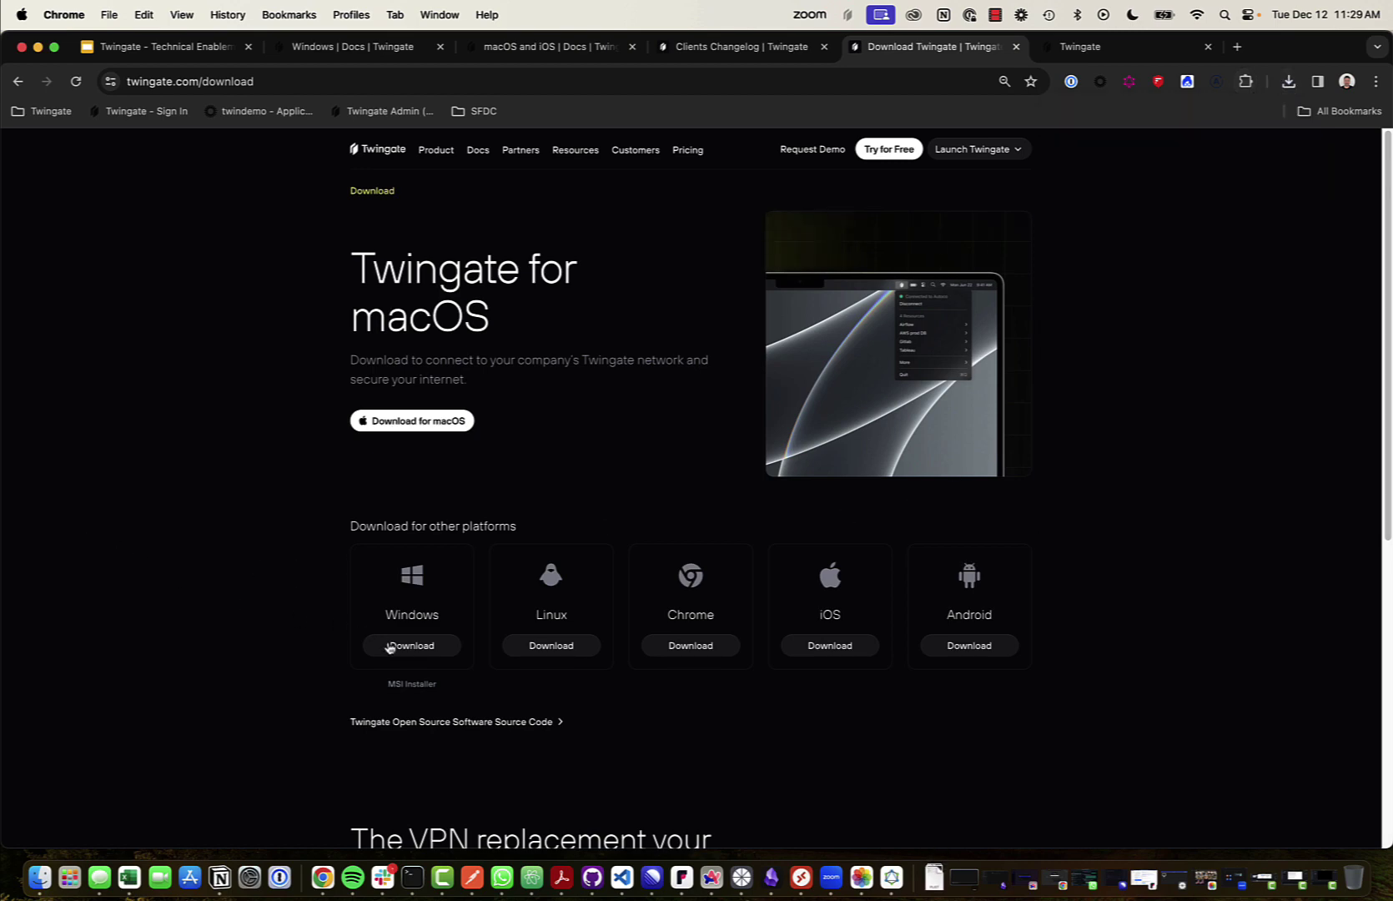
{"action": "left_click", "coordinate": [405, 685]}
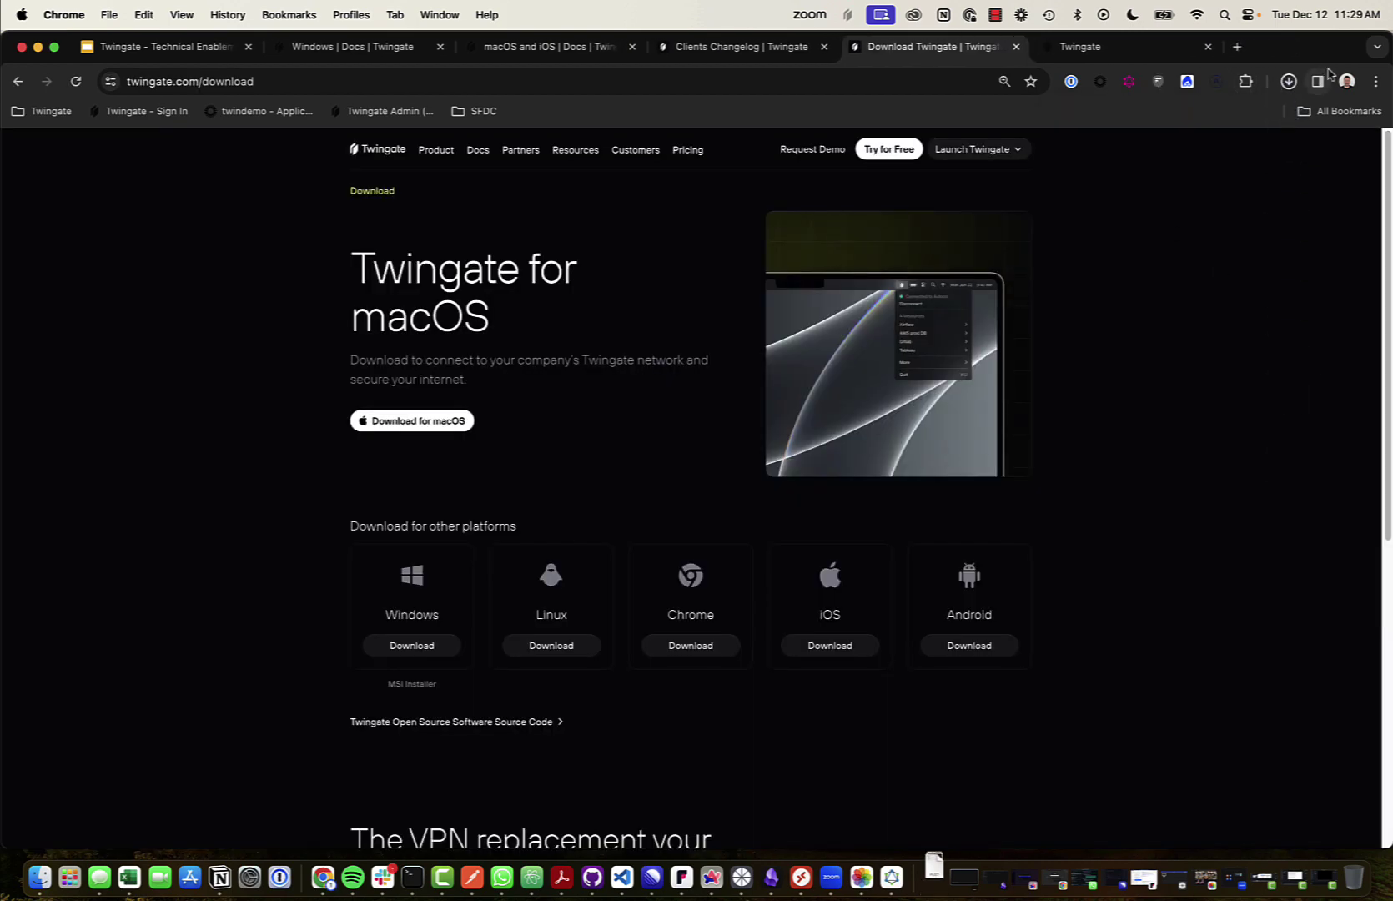
{"action": "left_click", "coordinate": [1289, 83]}
{"action": "left_click", "coordinate": [1289, 82]}
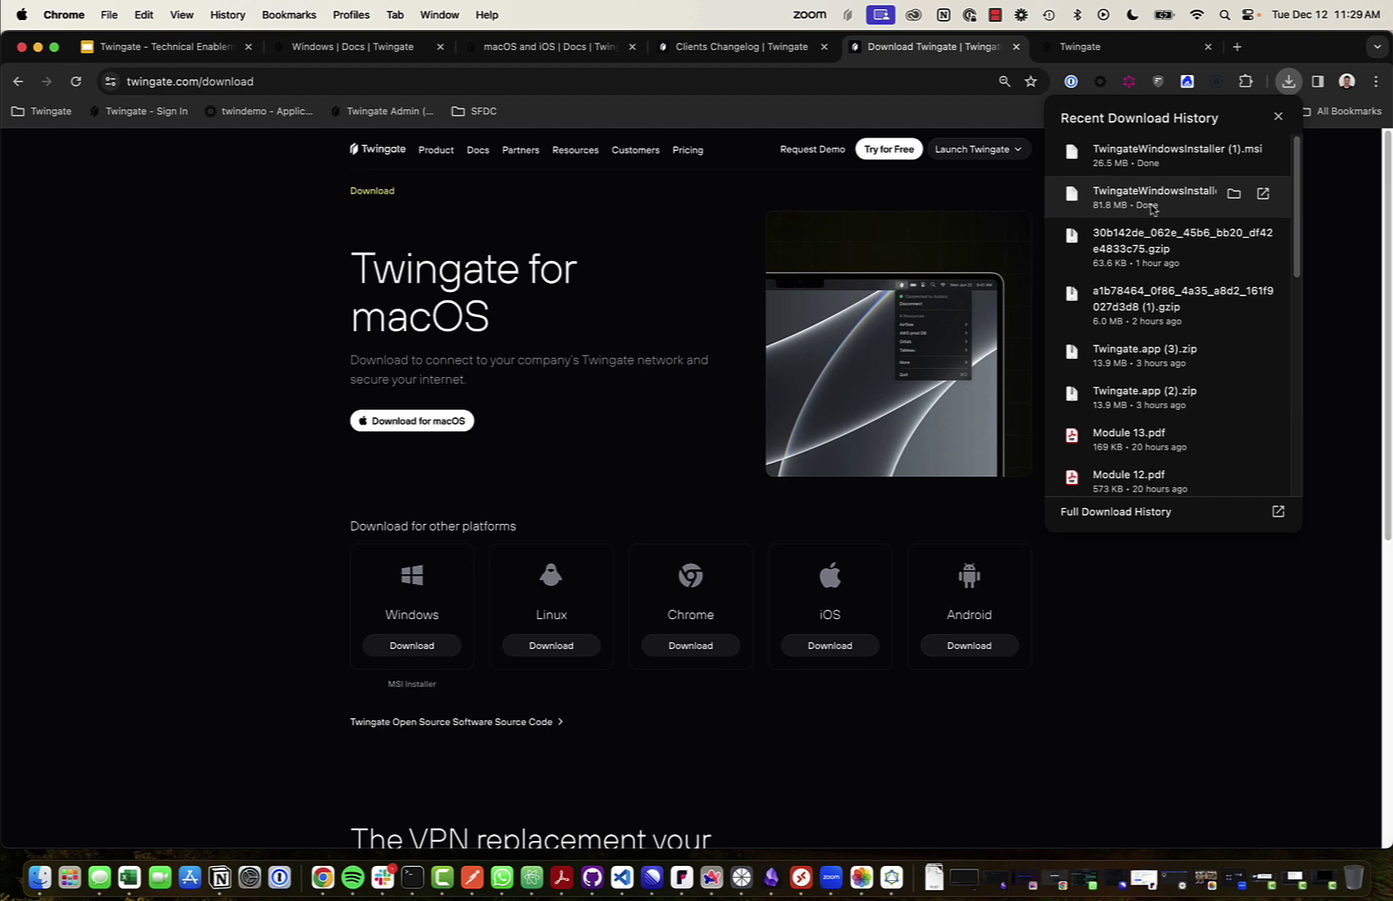
Step: Review the MSI deployment options and the automatic updates section of the Windows guide, and return to the page's beginning
{"action": "left_click", "coordinate": [390, 46]}
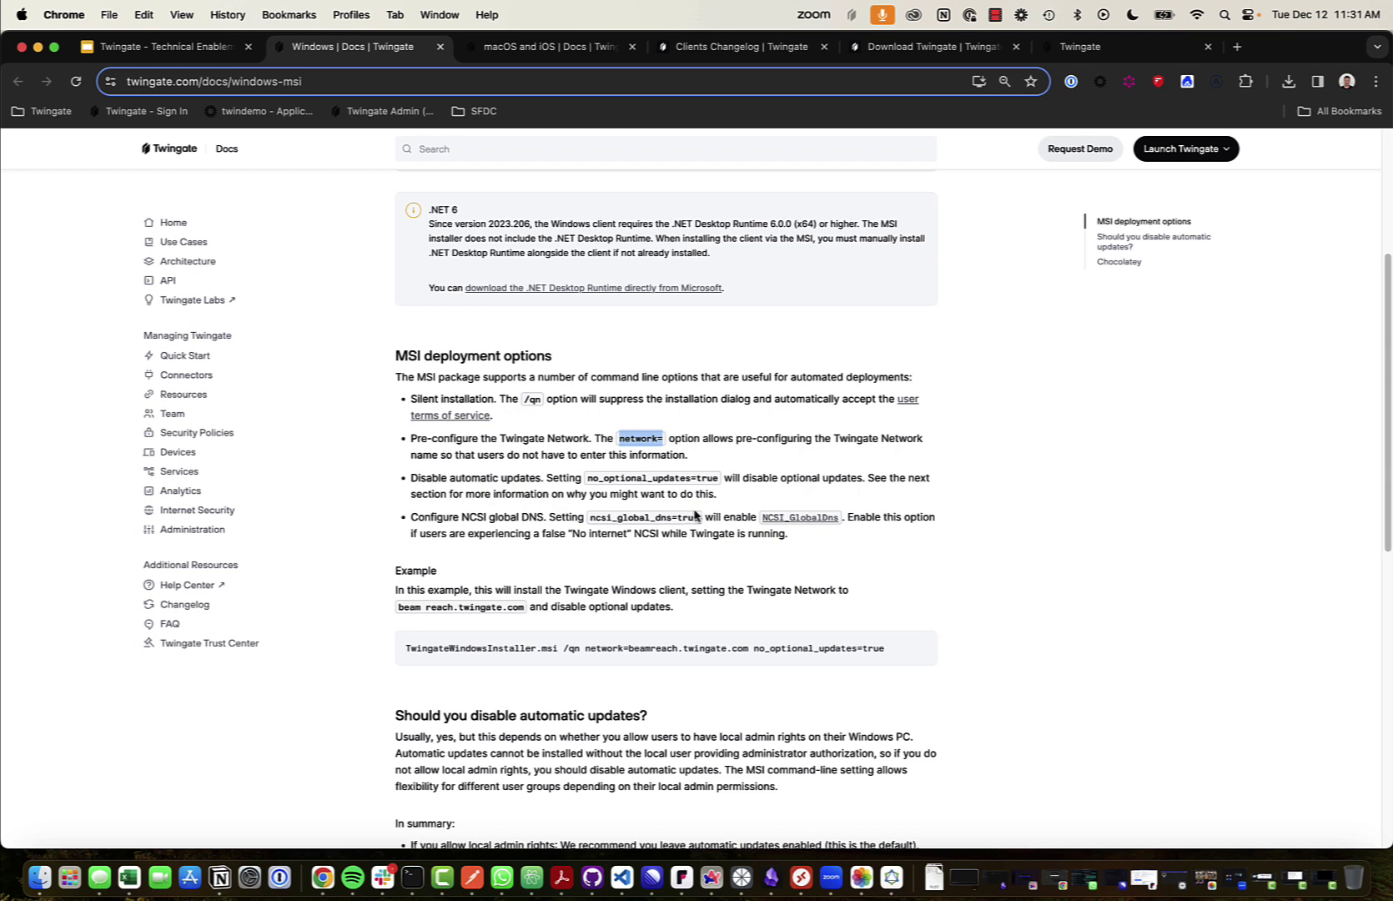
{"action": "scroll", "coordinate": [686, 521], "scroll_direction": "down", "scroll_amount": 5}
{"action": "scroll", "coordinate": [685, 534], "scroll_direction": "down", "scroll_amount": 9}
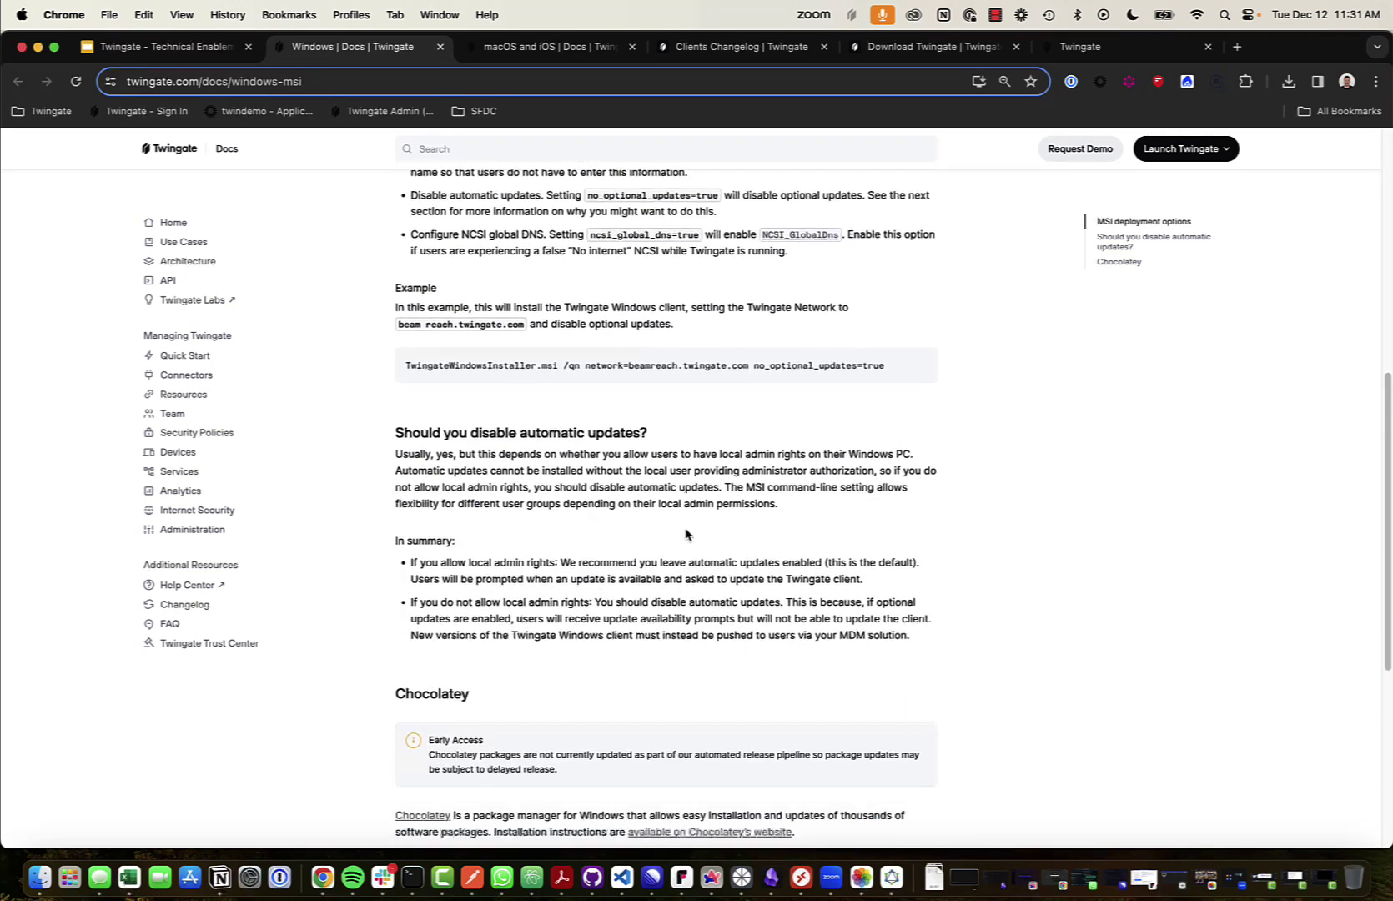
{"action": "scroll", "coordinate": [686, 534], "scroll_direction": "up", "scroll_amount": 15}
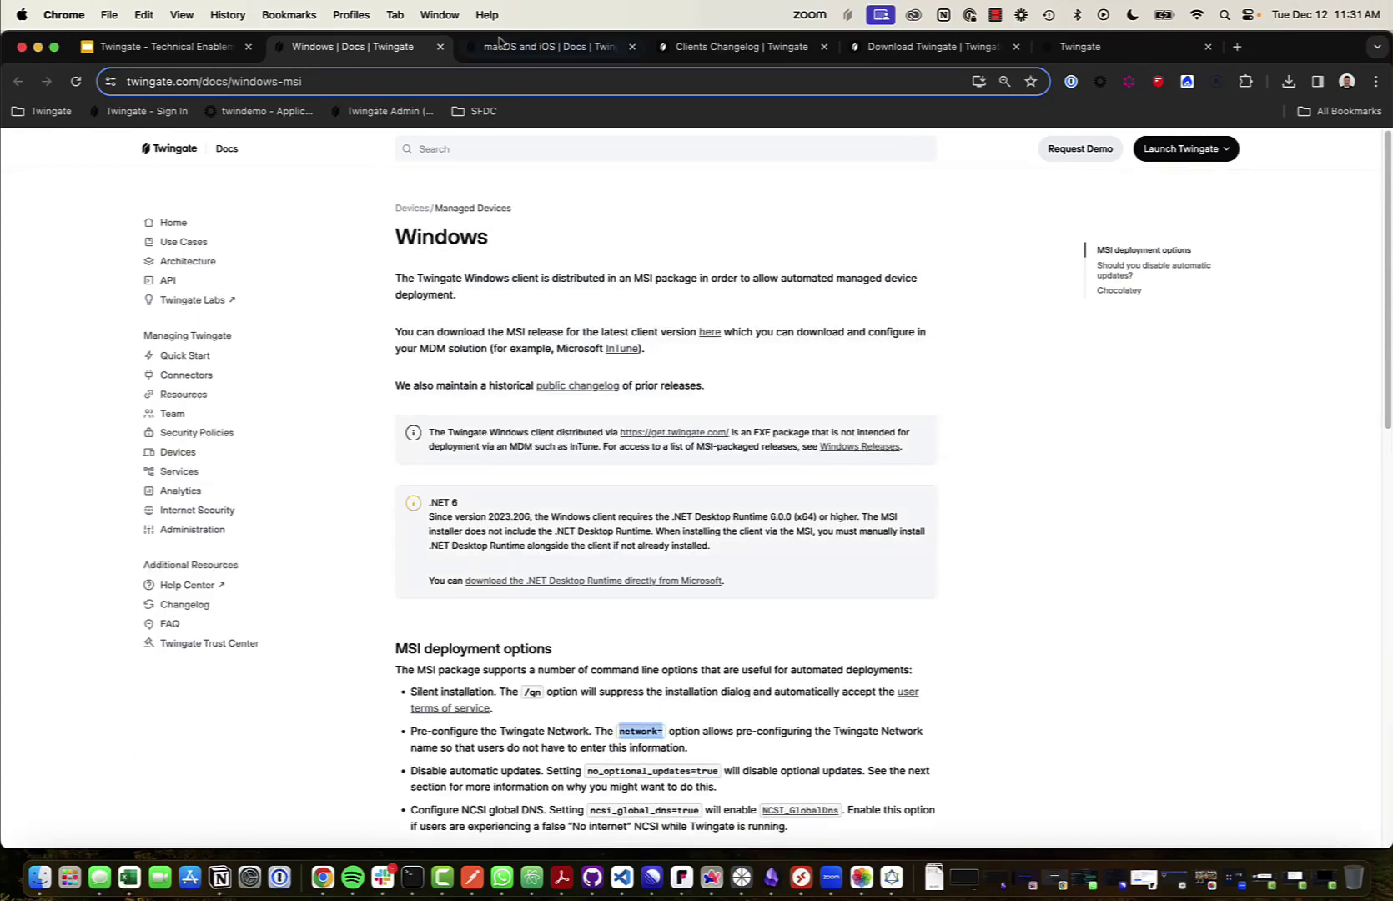
Step: Look through the macOS and iOS guide's sections on Apple Business Manager distribution and Twingate network pre-configuration with the plist file
{"action": "left_click", "coordinate": [529, 46]}
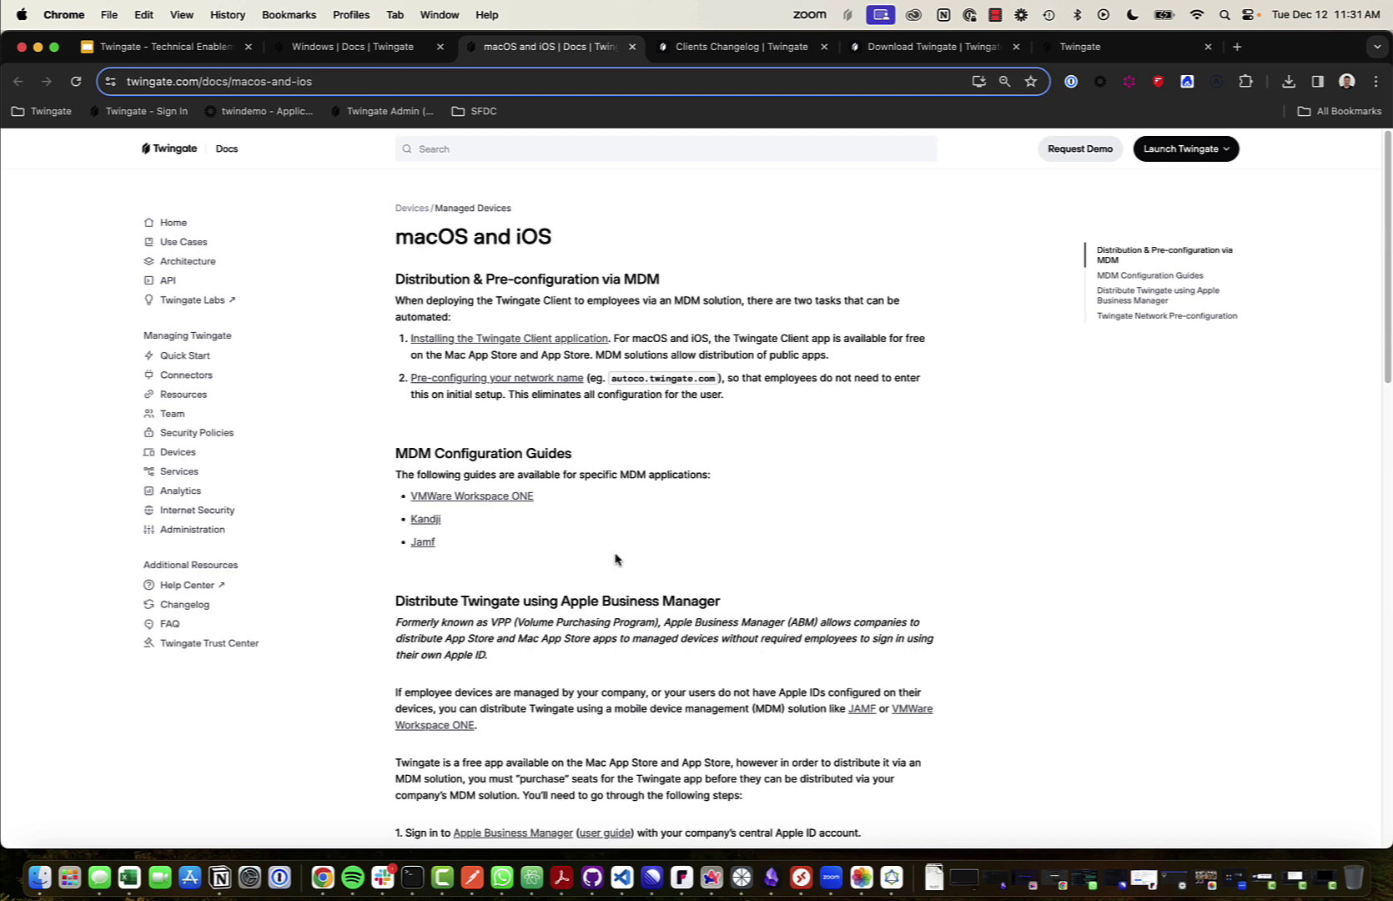
{"action": "scroll", "coordinate": [616, 558], "scroll_direction": "down", "scroll_amount": 2}
{"action": "scroll", "coordinate": [616, 557], "scroll_direction": "down", "scroll_amount": 5}
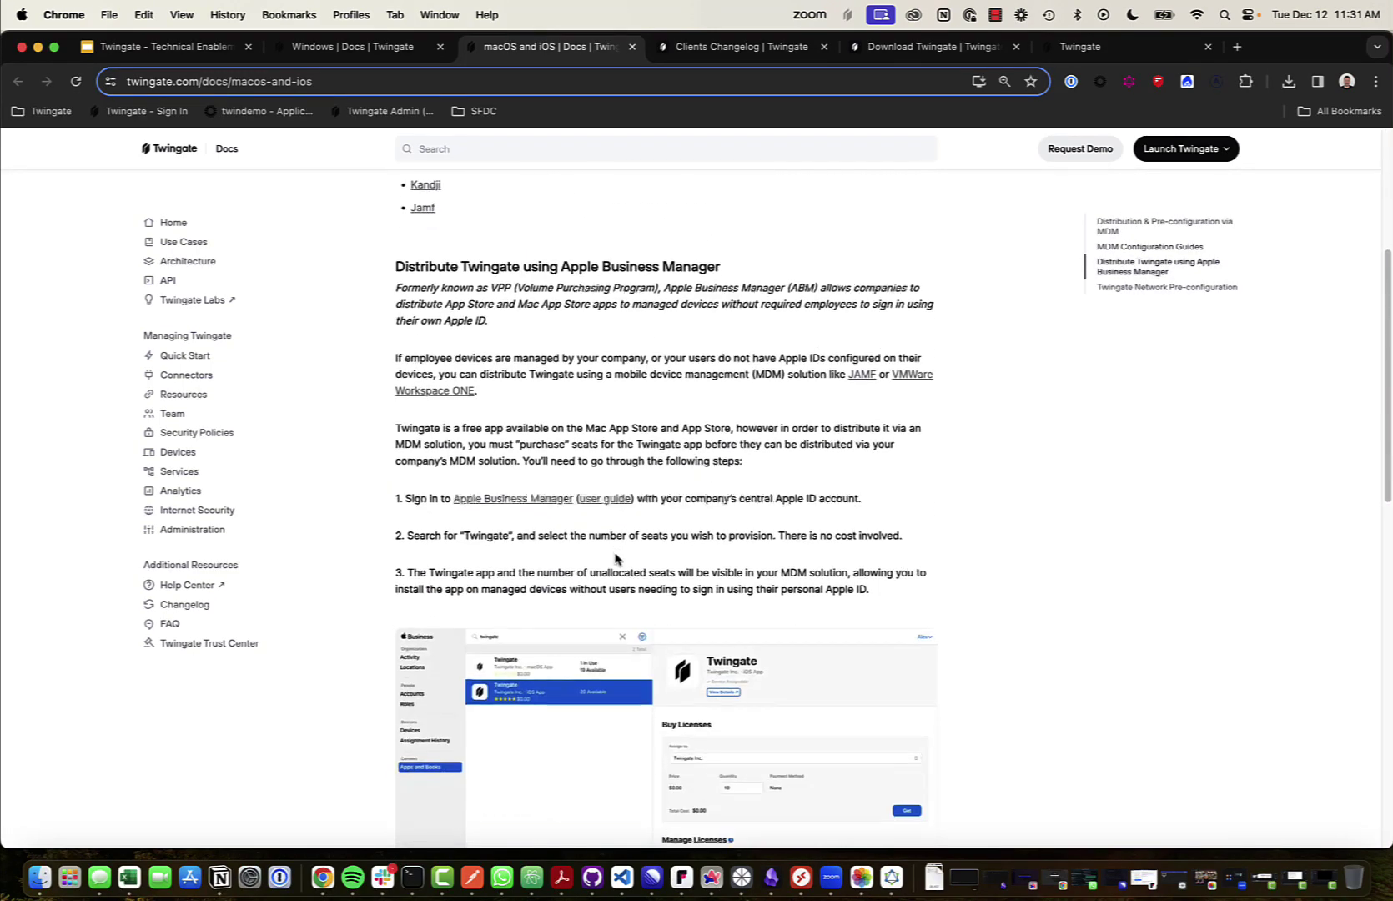
{"action": "scroll", "coordinate": [616, 559], "scroll_direction": "down", "scroll_amount": 1}
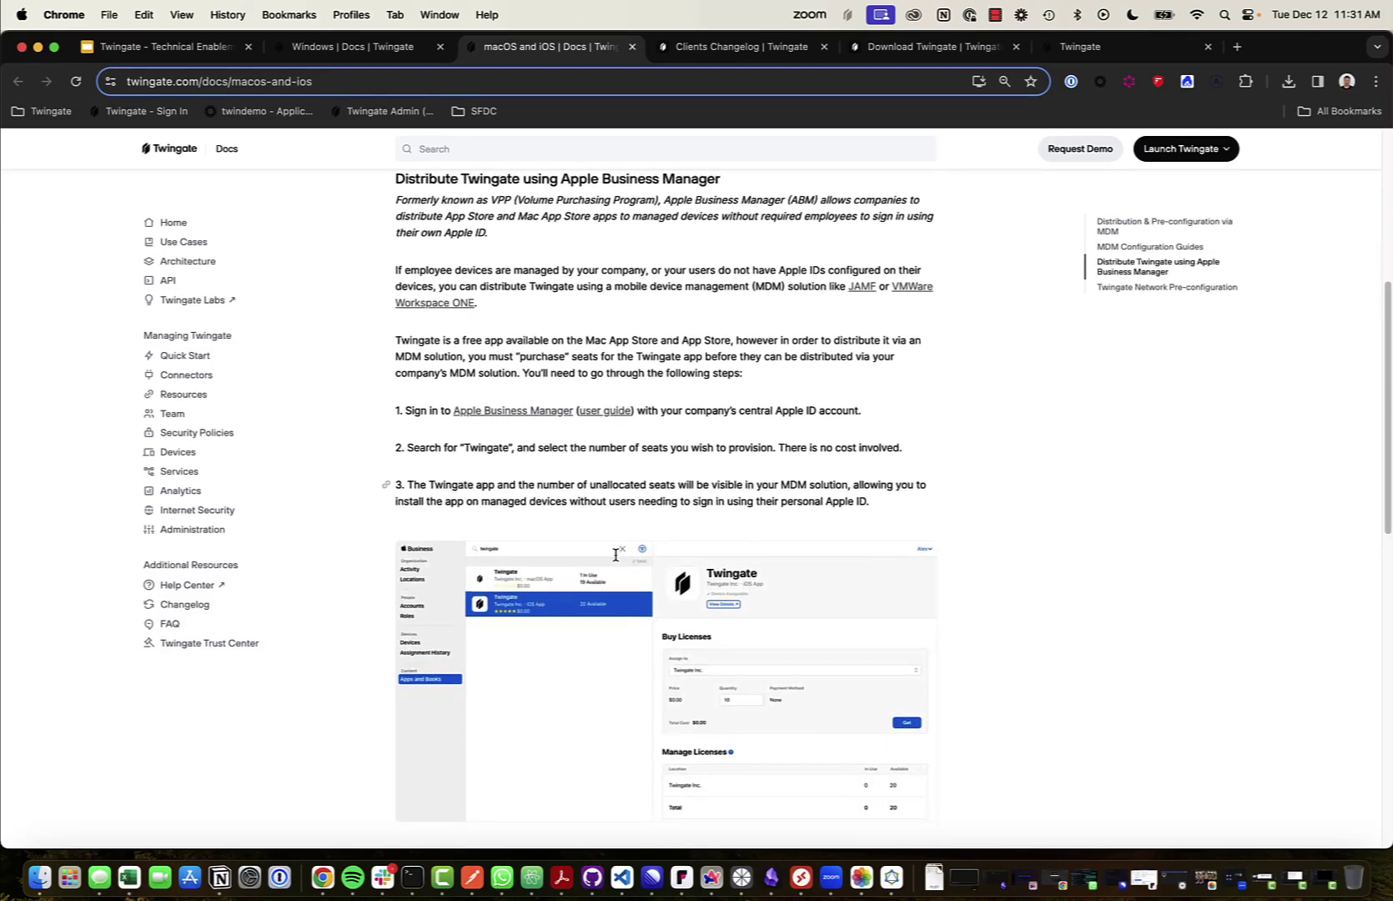
{"action": "scroll", "coordinate": [614, 553], "scroll_direction": "up", "scroll_amount": 1}
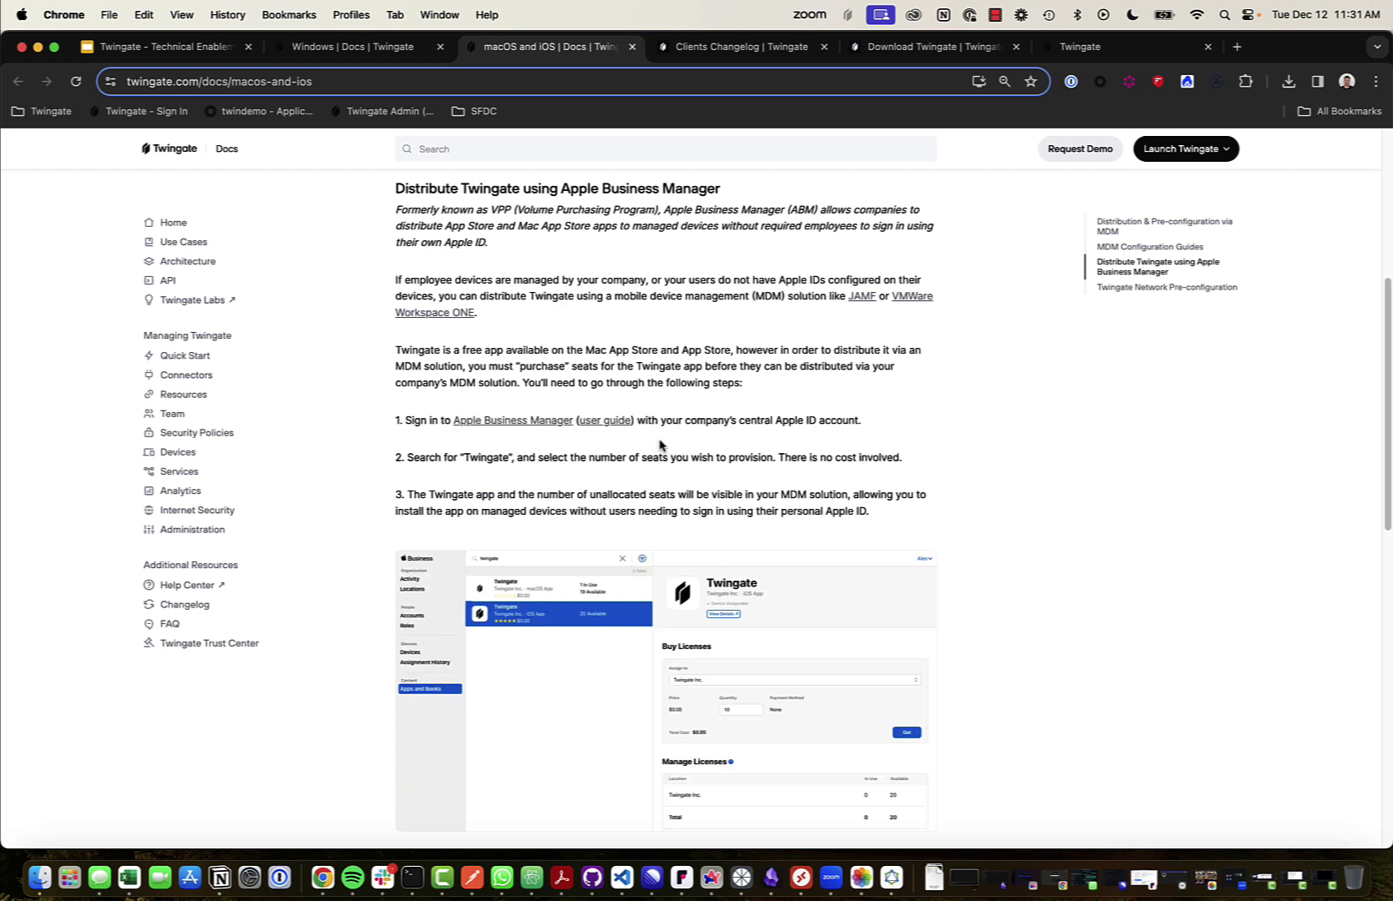
{"action": "scroll", "coordinate": [659, 446], "scroll_direction": "down", "scroll_amount": 5}
{"action": "scroll", "coordinate": [663, 443], "scroll_direction": "down", "scroll_amount": 5}
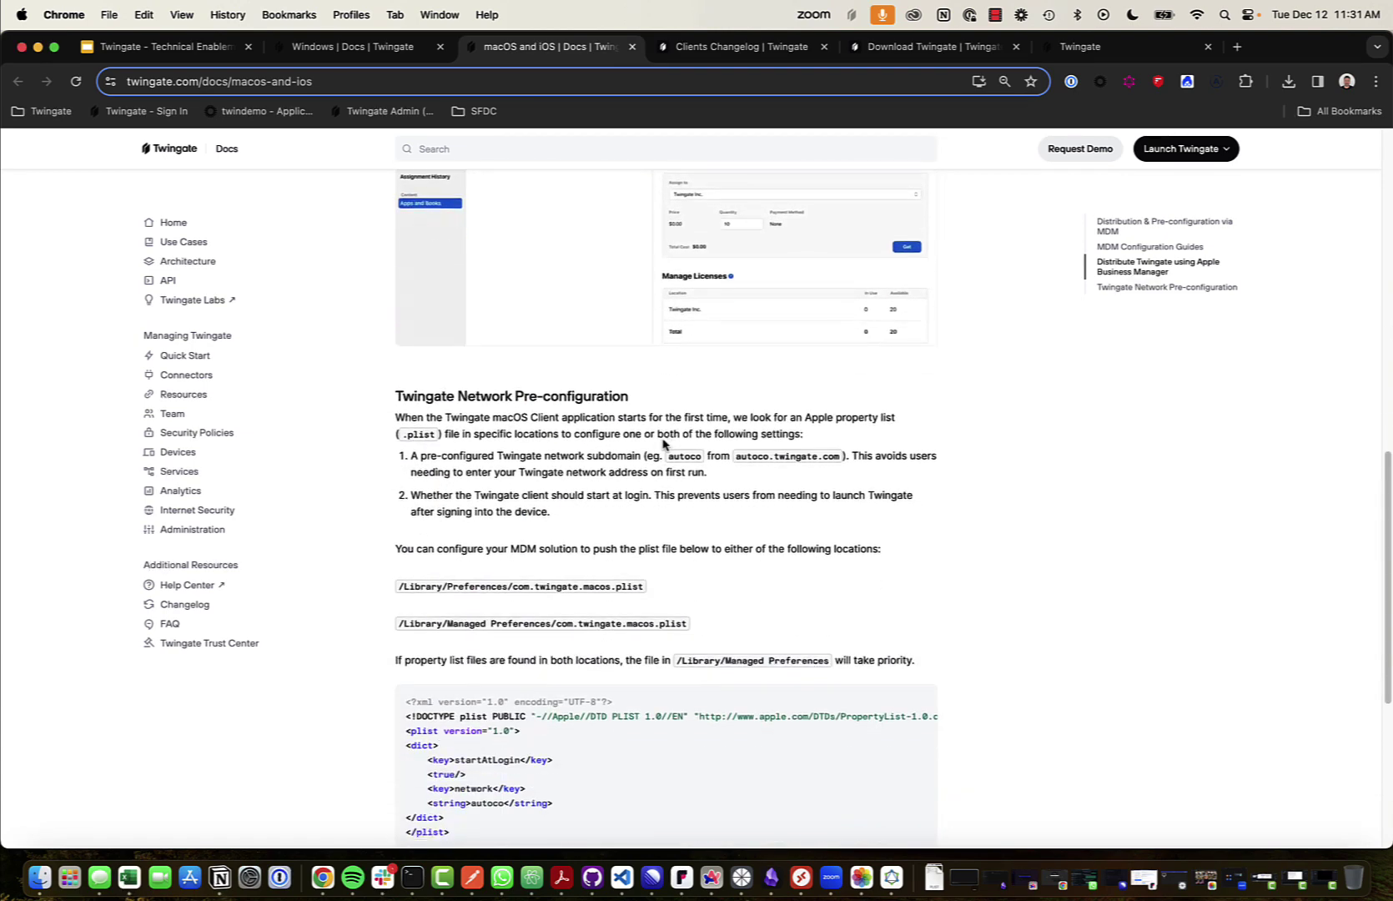
{"action": "scroll", "coordinate": [663, 444], "scroll_direction": "down", "scroll_amount": 2}
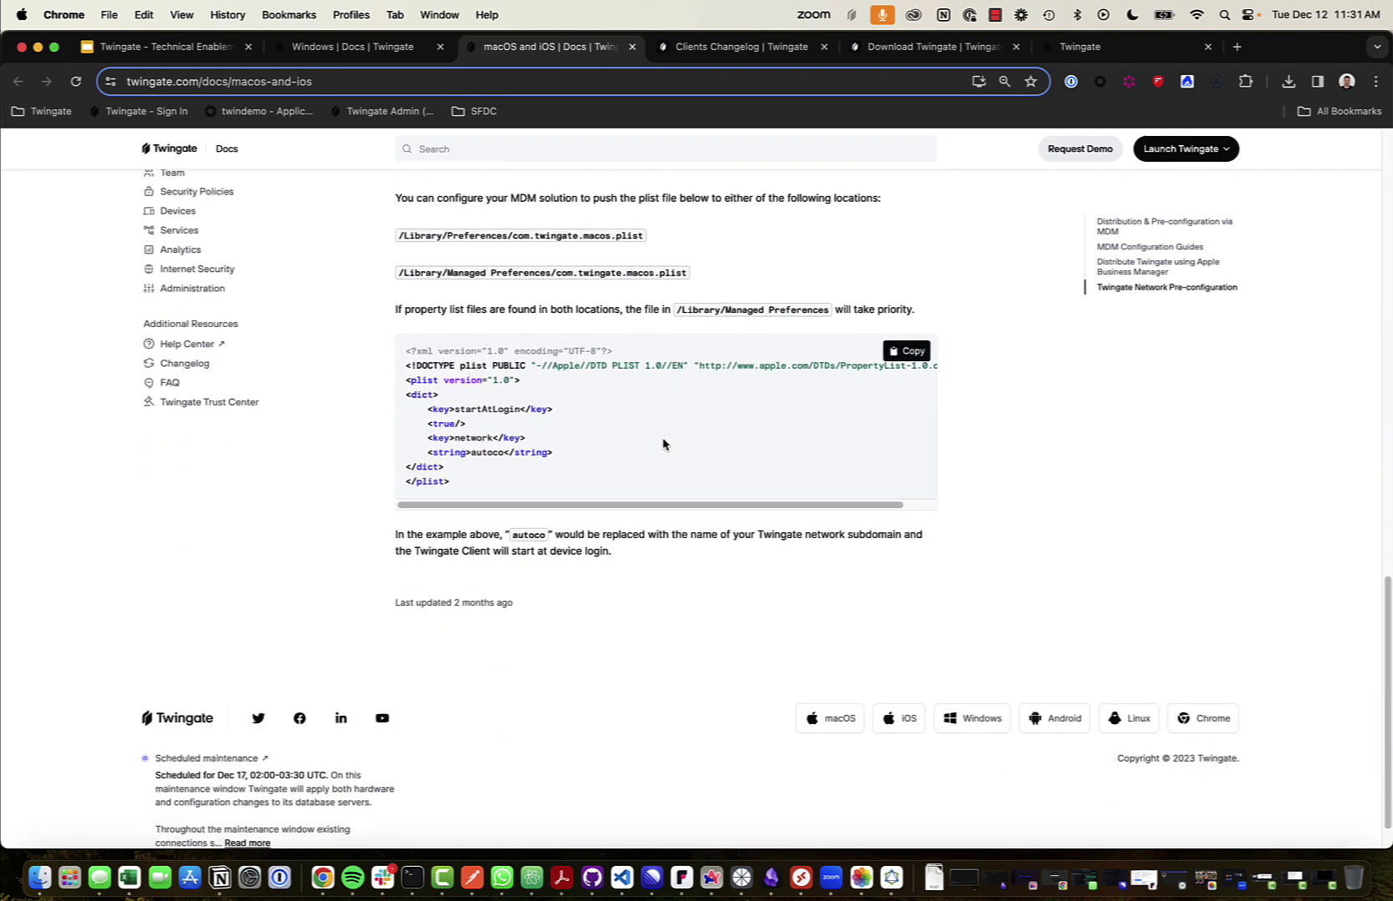
{"action": "scroll", "coordinate": [663, 444], "scroll_direction": "up", "scroll_amount": 8}
Step: Search the Twingate docs for "linux", open the Linux client application guide and highlight its curl installation command
{"action": "left_click", "coordinate": [188, 53]}
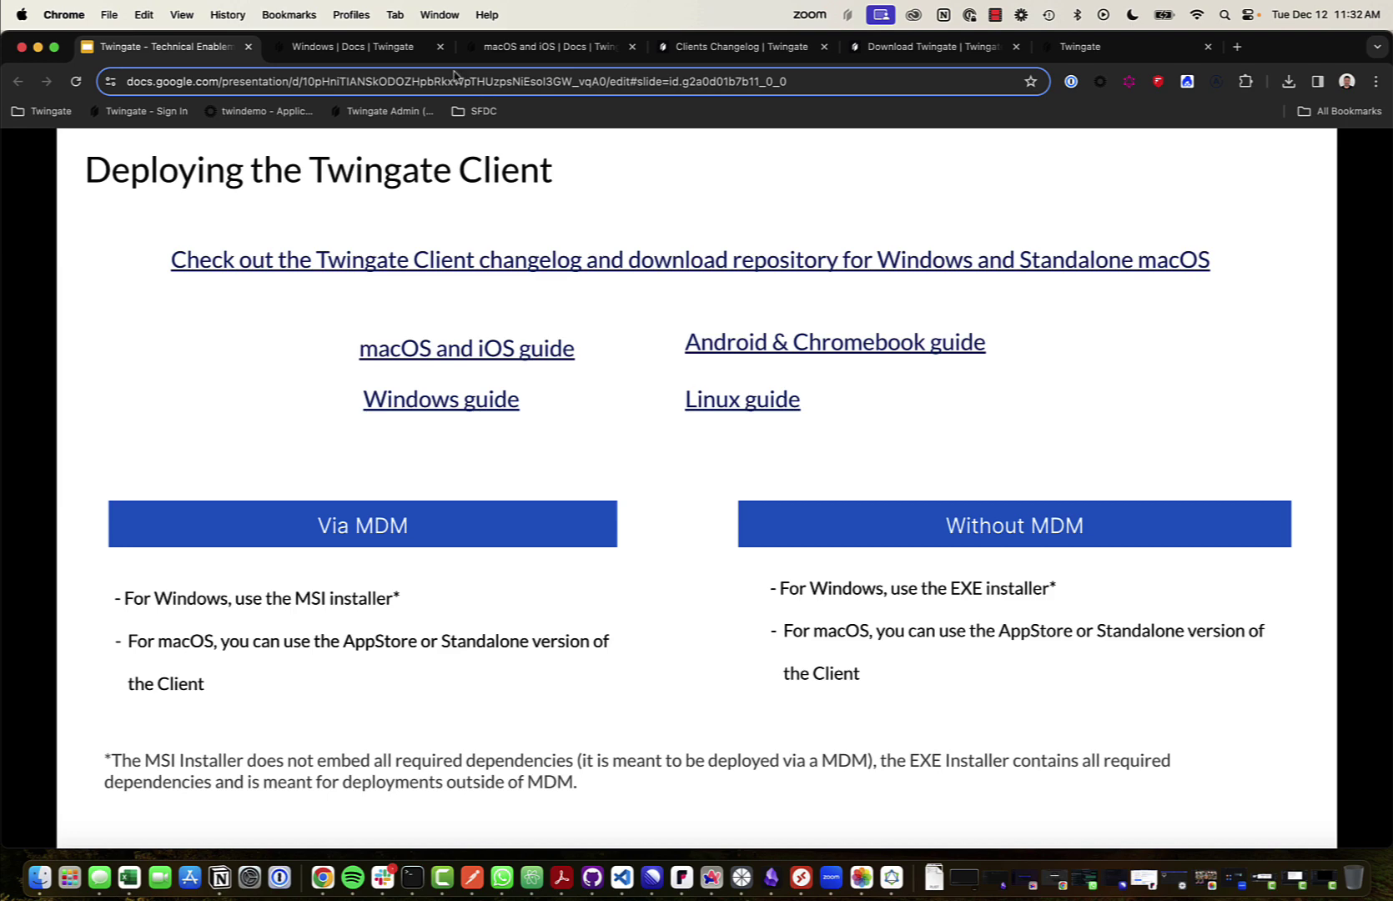
{"action": "left_click", "coordinate": [417, 48]}
{"action": "left_click", "coordinate": [550, 157]}
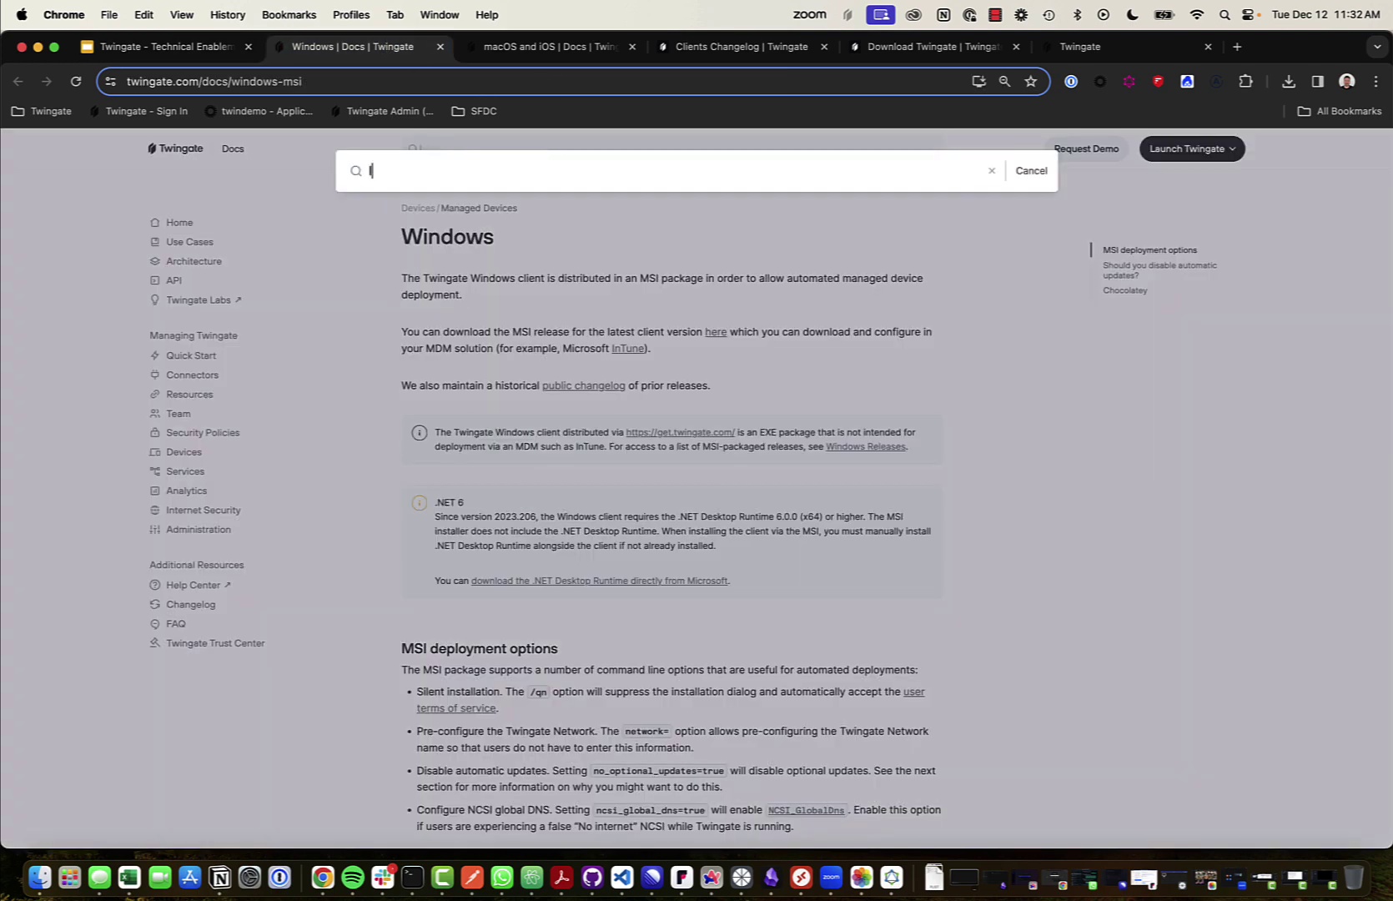
{"action": "type", "text": "linux"}
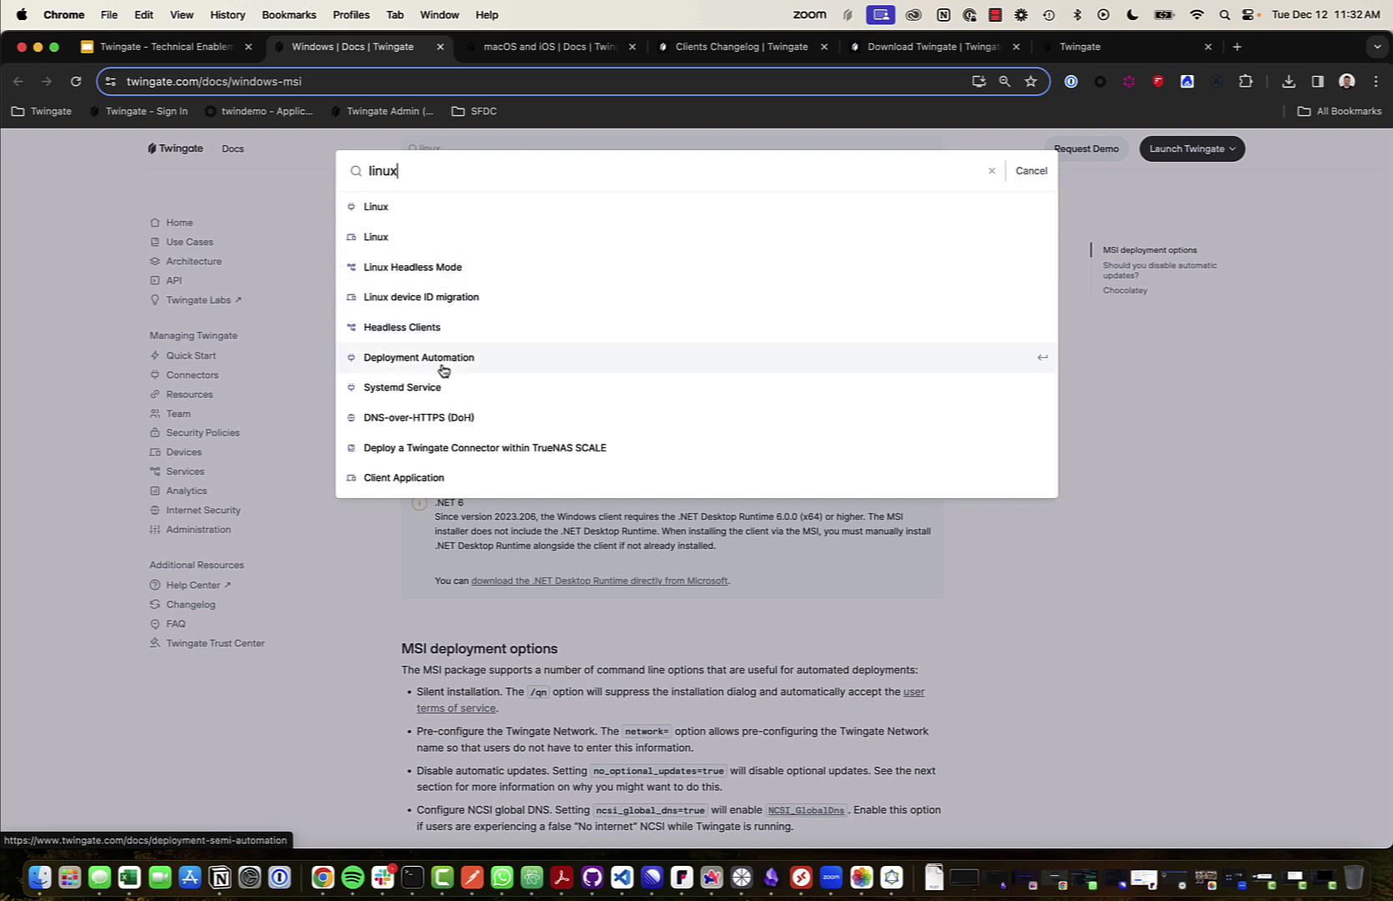
{"action": "left_click", "coordinate": [398, 237]}
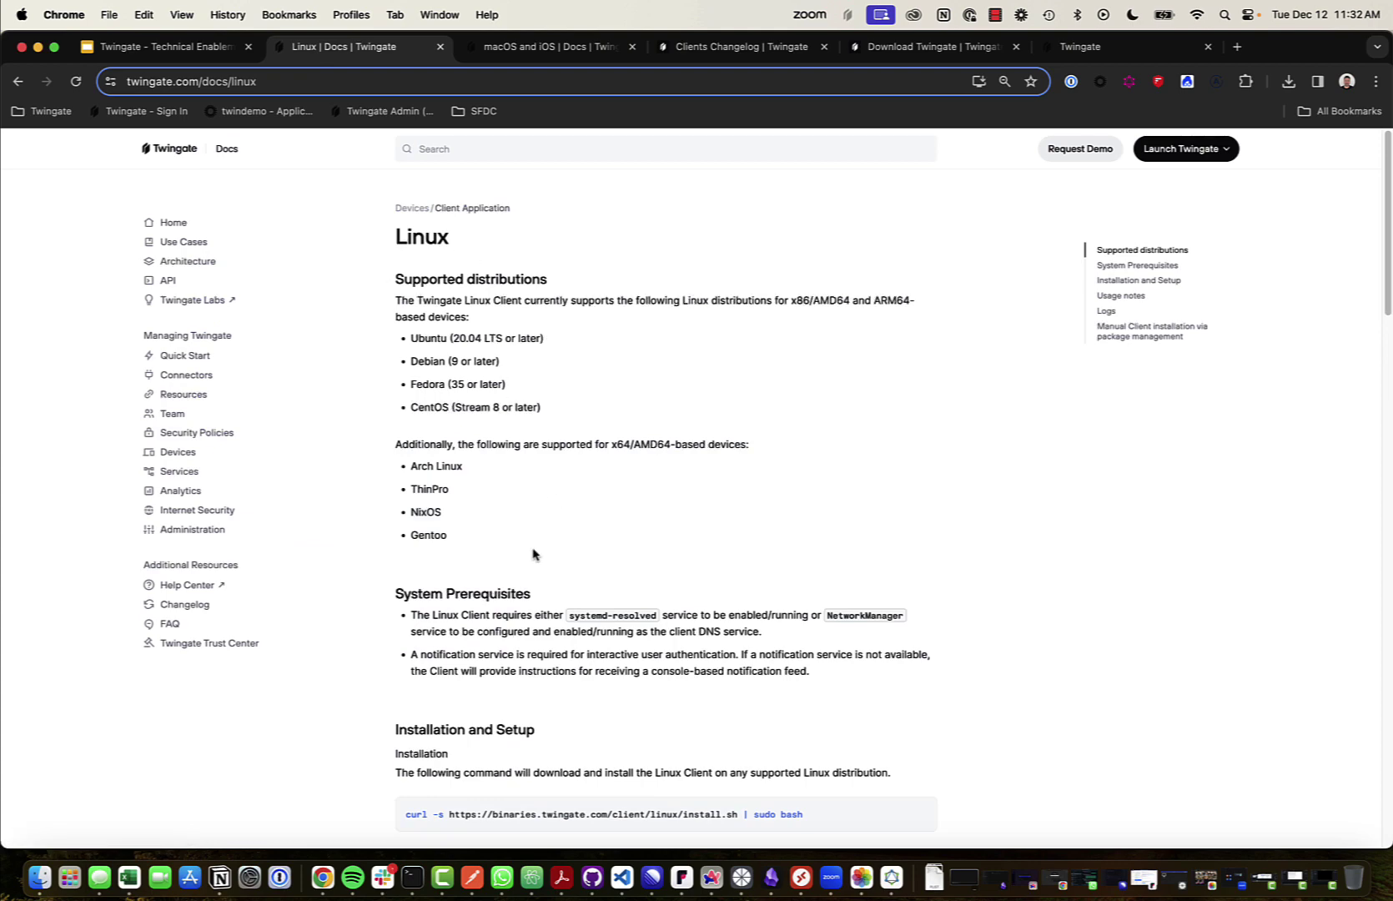
{"action": "scroll", "coordinate": [570, 564], "scroll_direction": "down", "scroll_amount": 5}
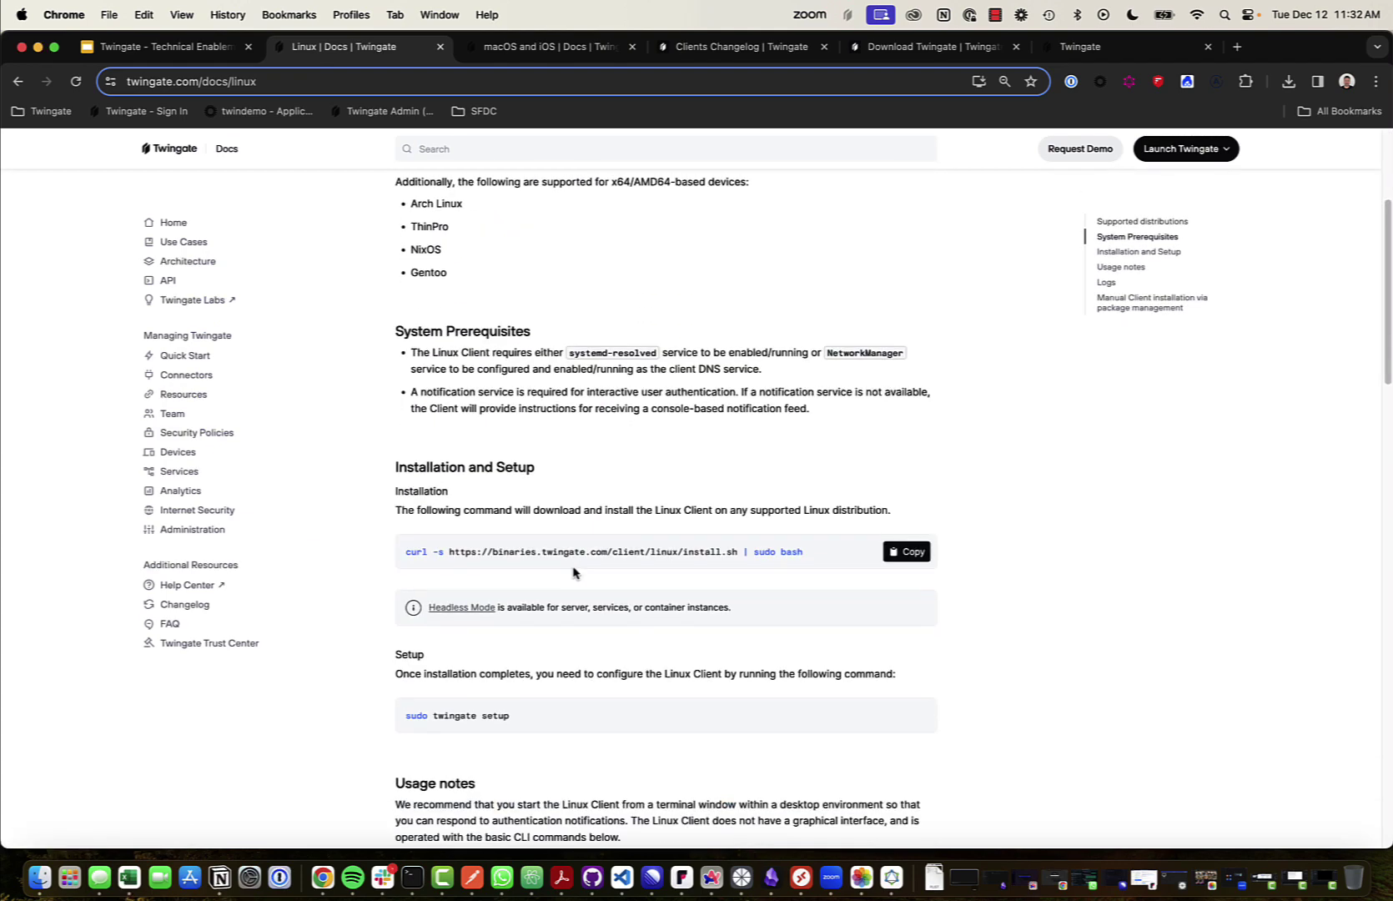
{"action": "left_click_drag", "start_coordinate": [406, 548], "coordinate": [808, 554]}
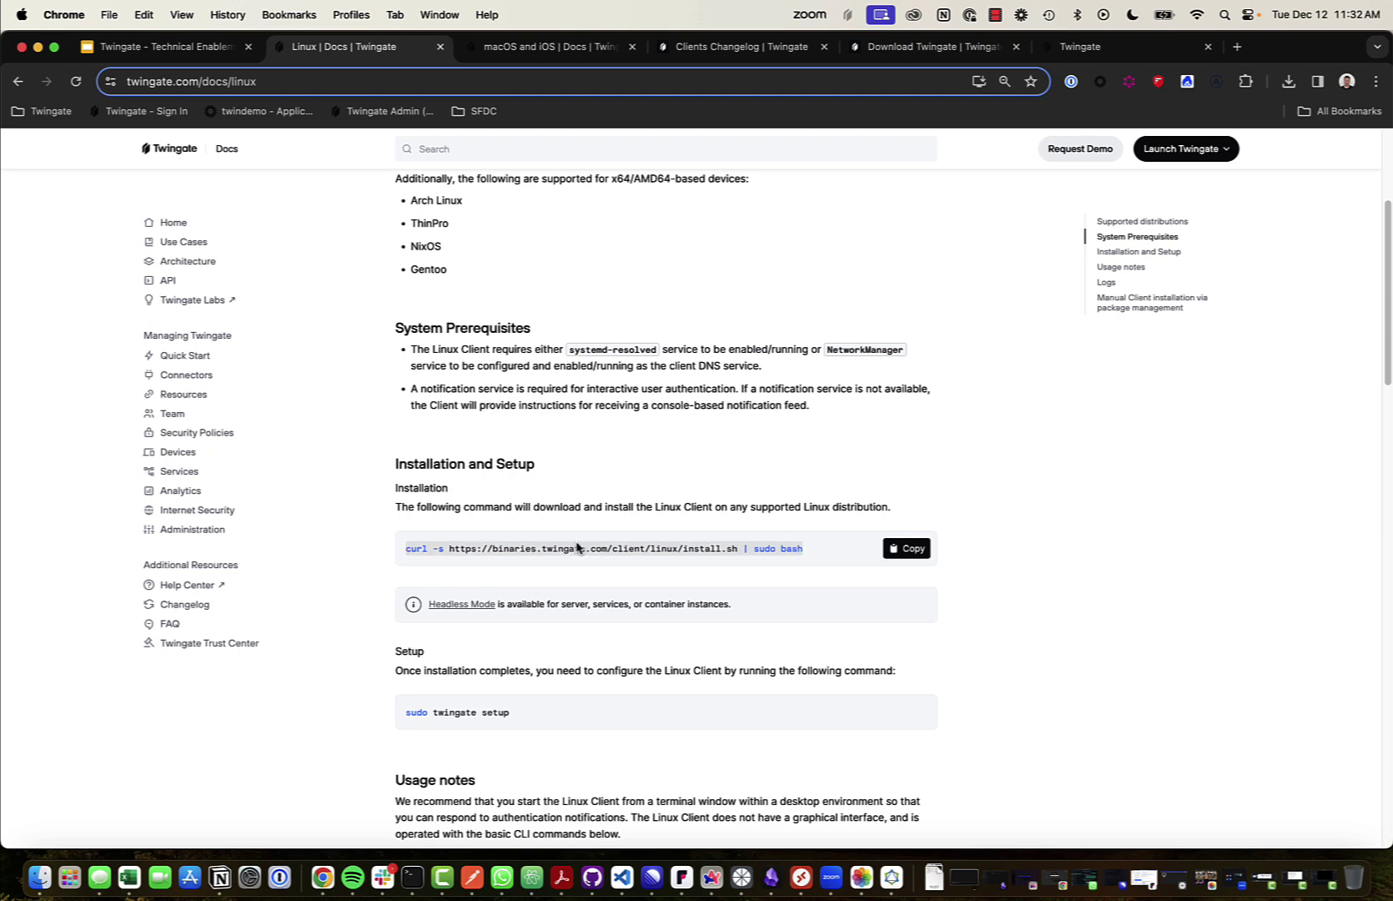
Step: Open the linked Headless Mode guide and highlight "--headless /path/to/service_key.json" in the example setup command
{"action": "left_click", "coordinate": [464, 605]}
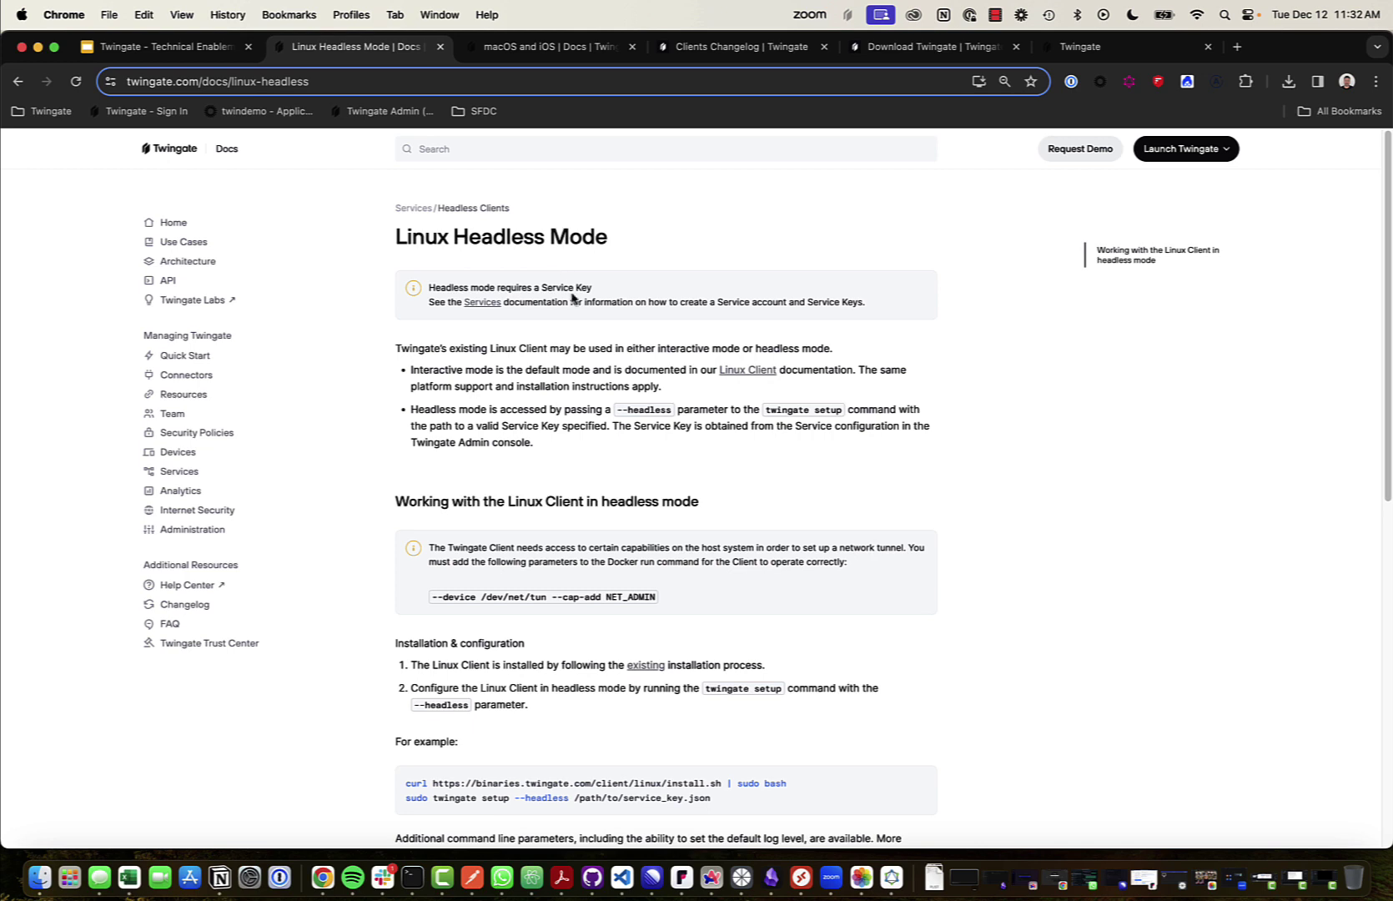
{"action": "scroll", "coordinate": [595, 404], "scroll_direction": "down", "scroll_amount": 3}
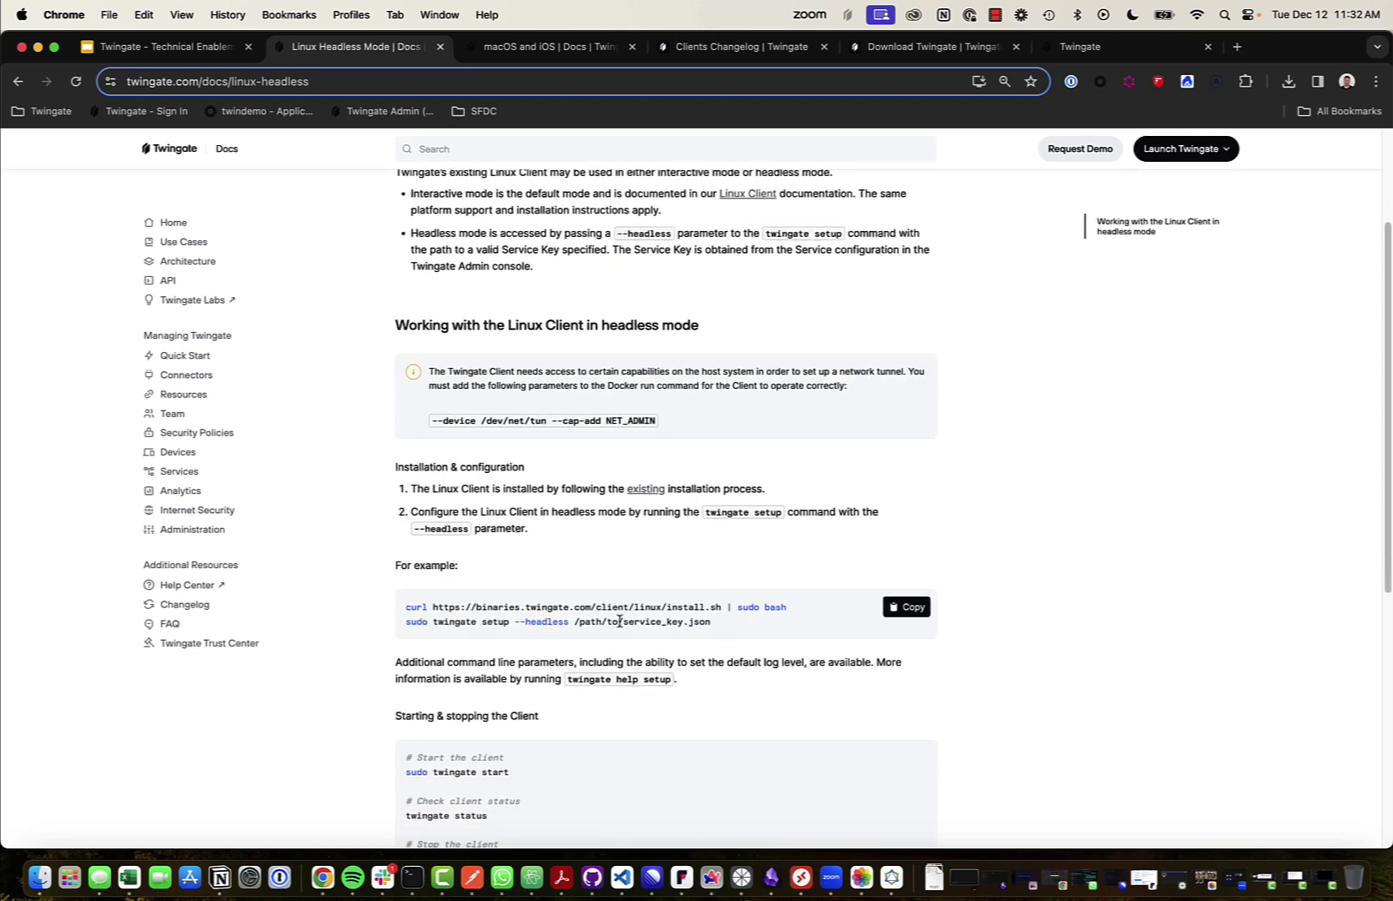
{"action": "left_click_drag", "start_coordinate": [710, 624], "coordinate": [527, 624]}
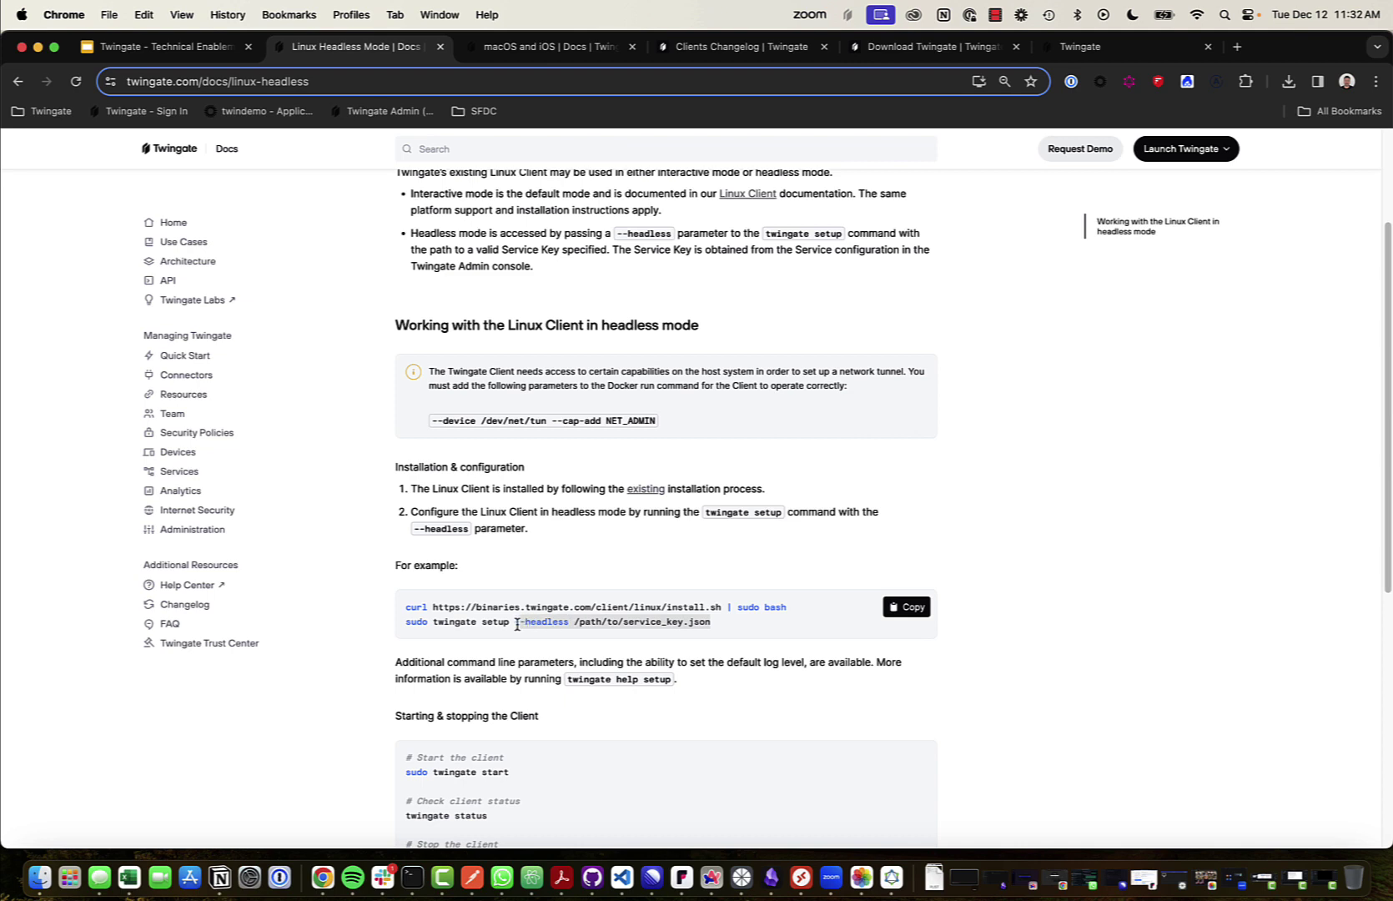
{"action": "left_click", "coordinate": [603, 552]}
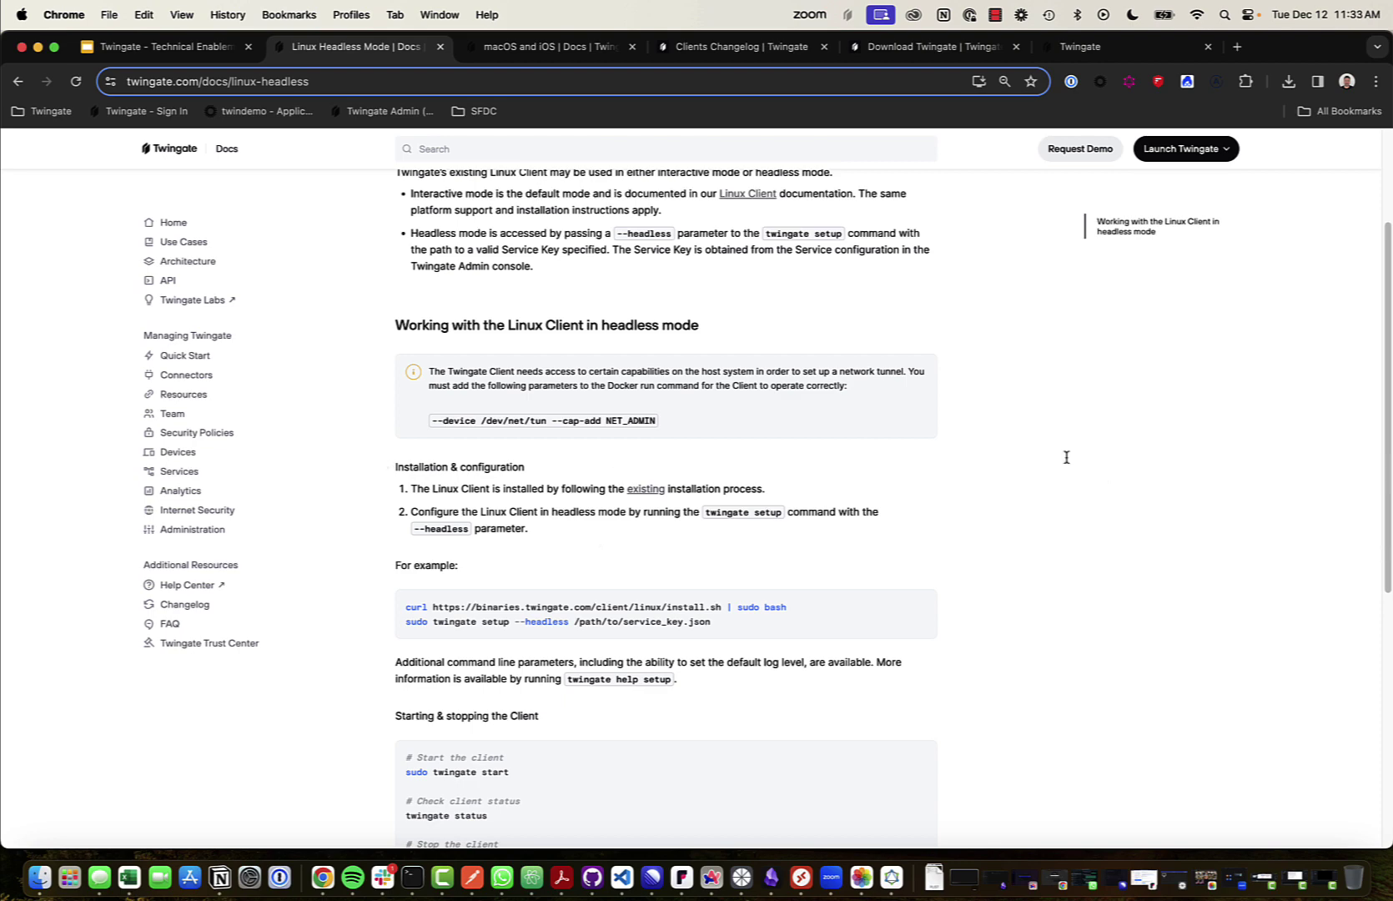
Step: Advance the slide deck to Changelogs and open the New Features changelog to look through its recent entries
{"action": "left_click", "coordinate": [162, 48]}
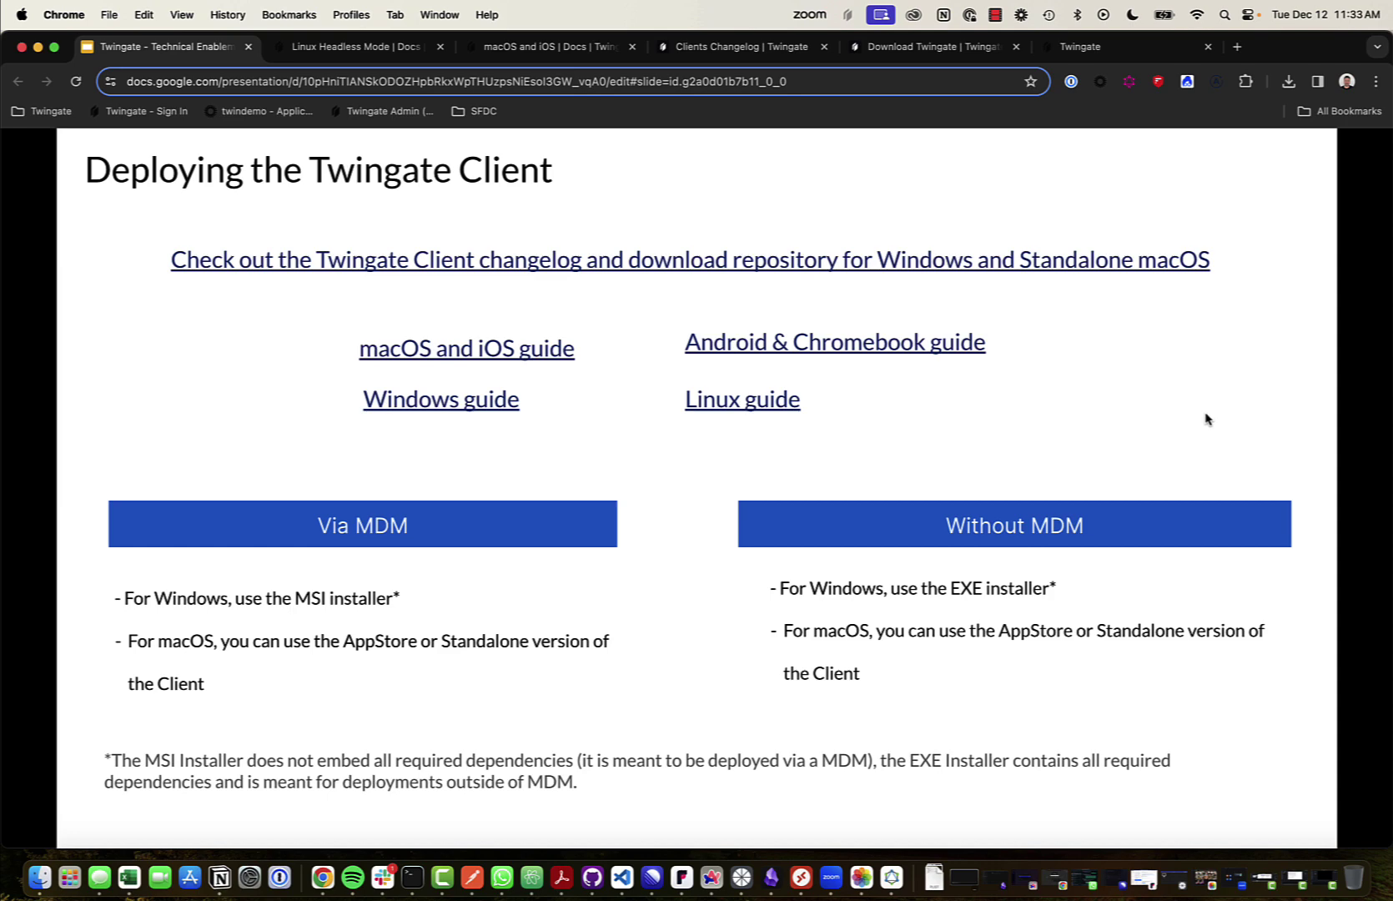
{"action": "key", "text": "Right"}
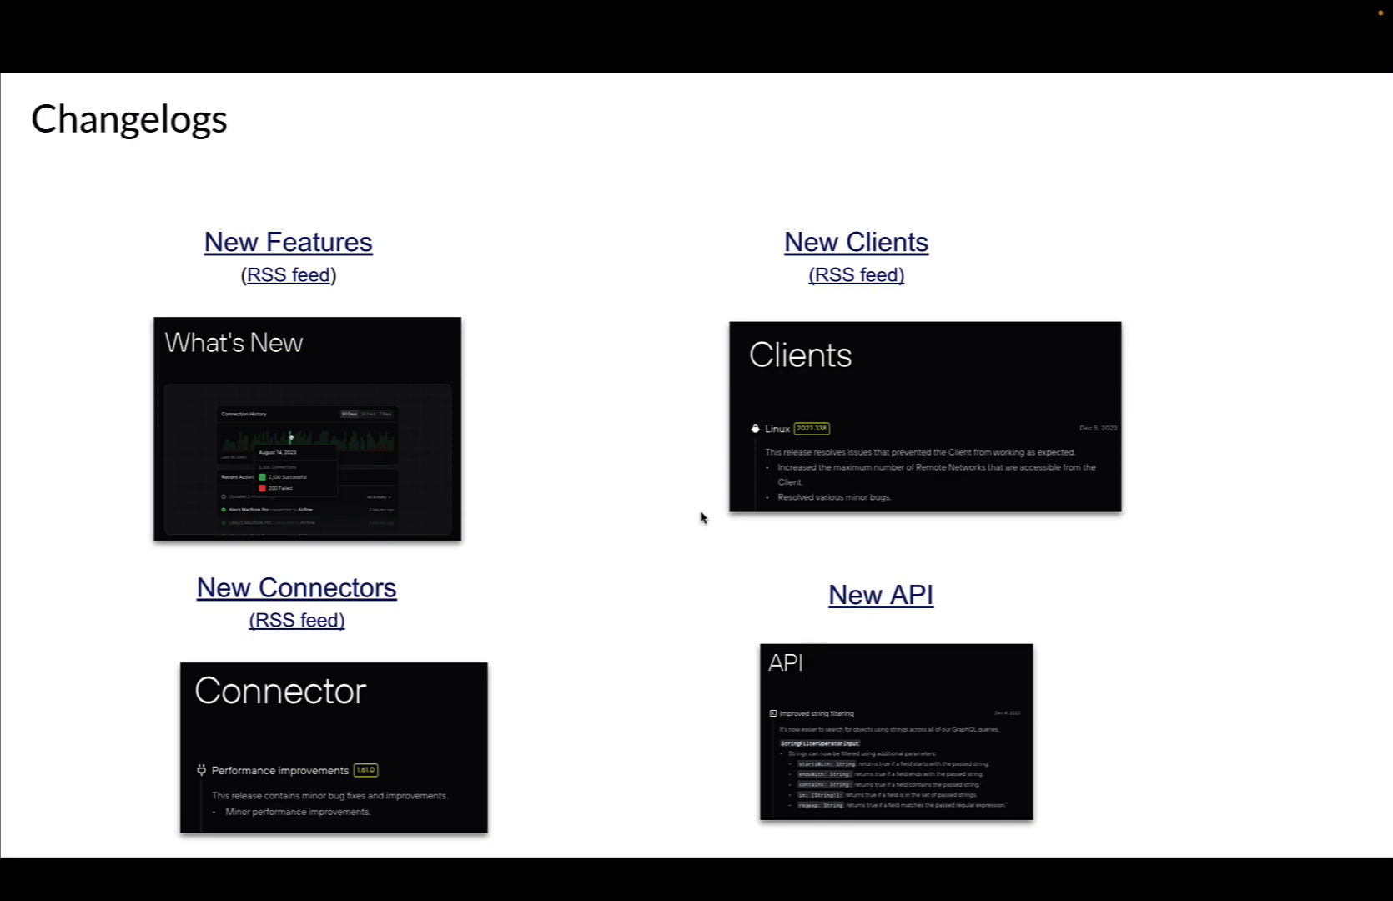
{"action": "left_click", "coordinate": [306, 248]}
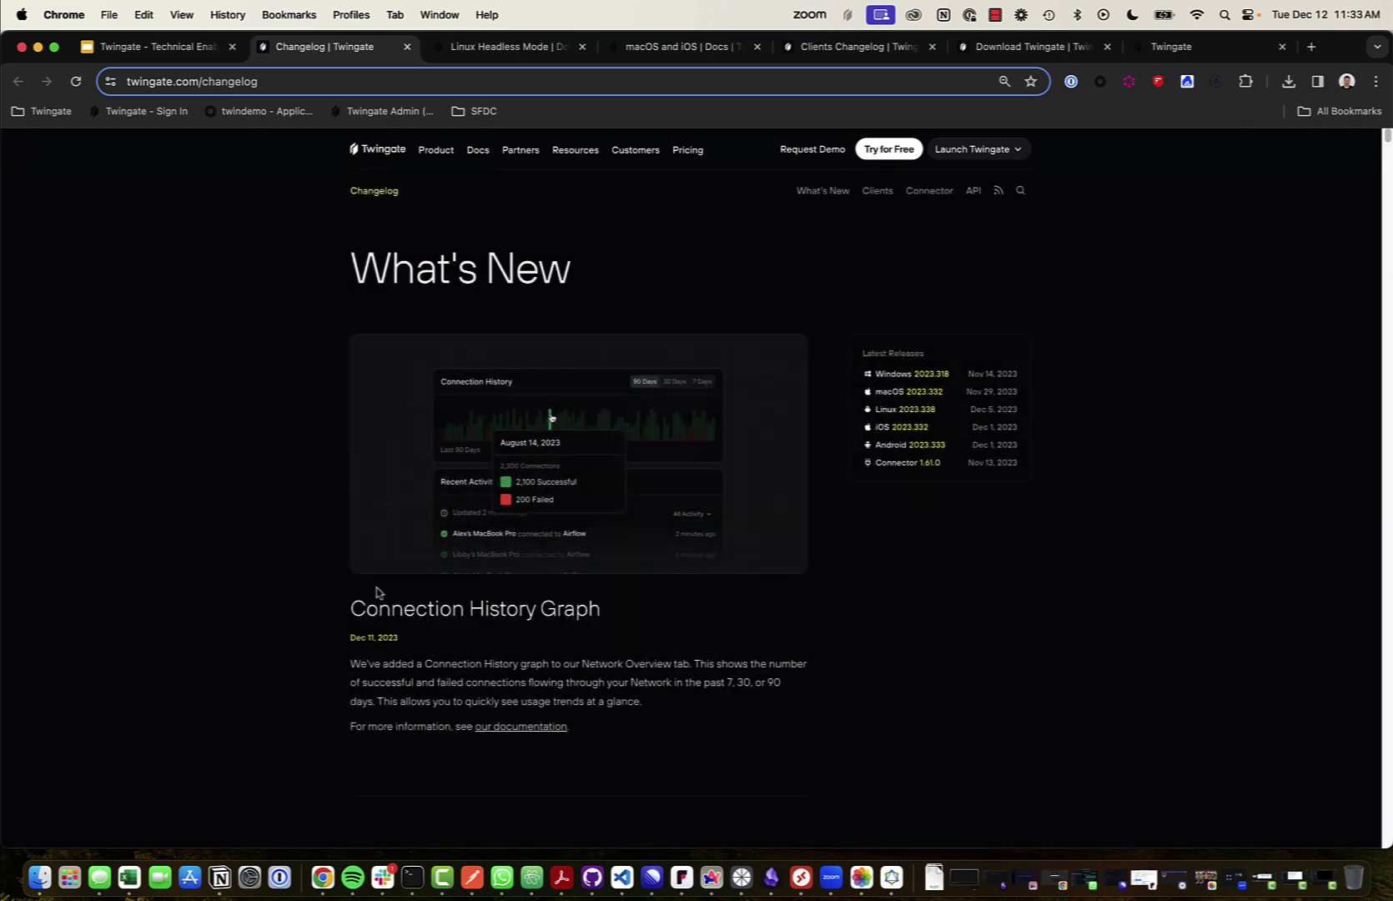
{"action": "scroll", "coordinate": [393, 596], "scroll_direction": "down", "scroll_amount": 5}
{"action": "scroll", "coordinate": [421, 610], "scroll_direction": "down", "scroll_amount": 9}
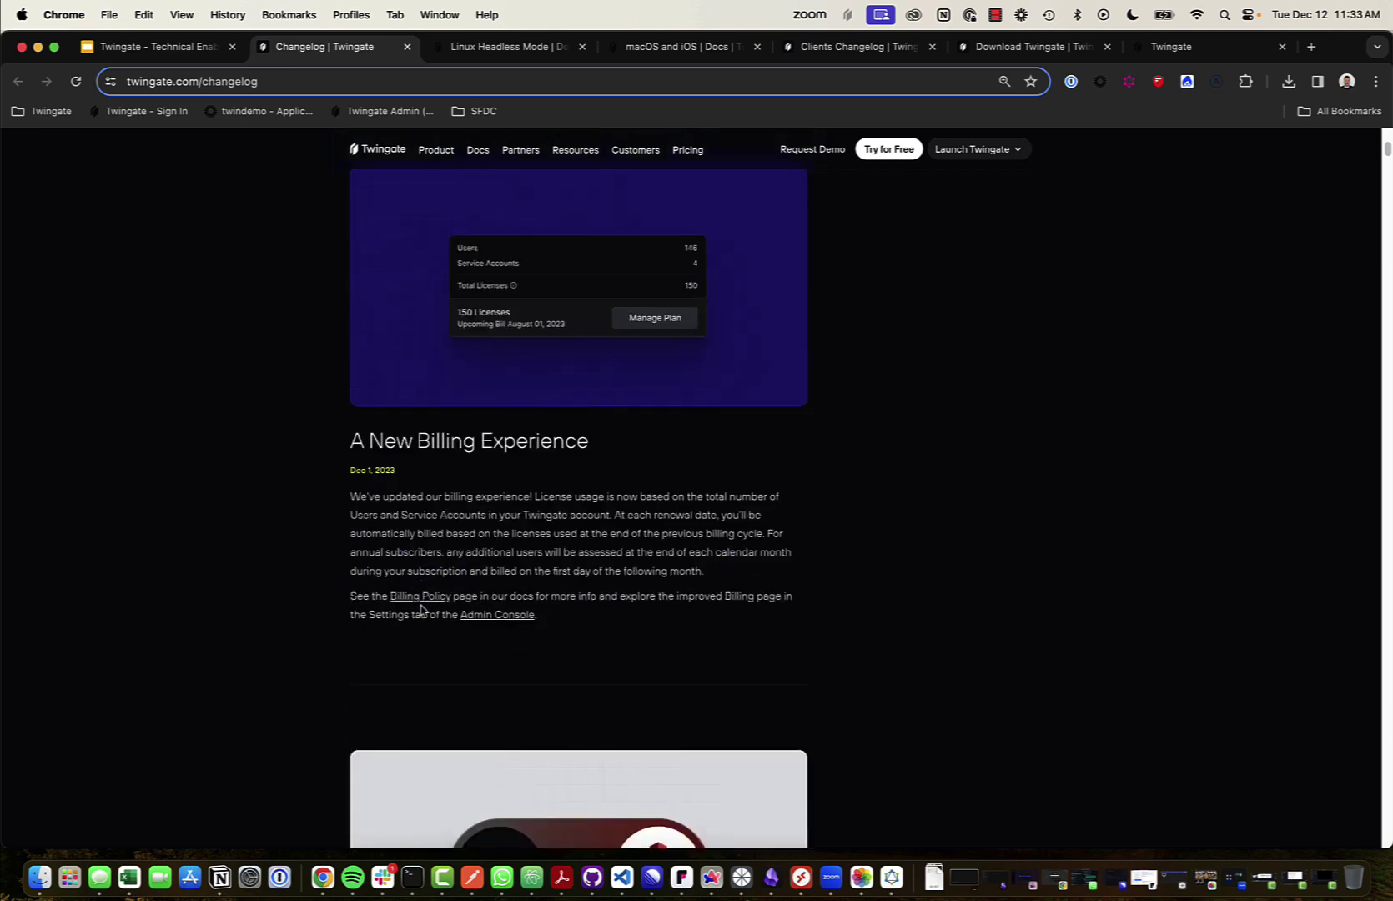
{"action": "scroll", "coordinate": [420, 610], "scroll_direction": "up", "scroll_amount": 12}
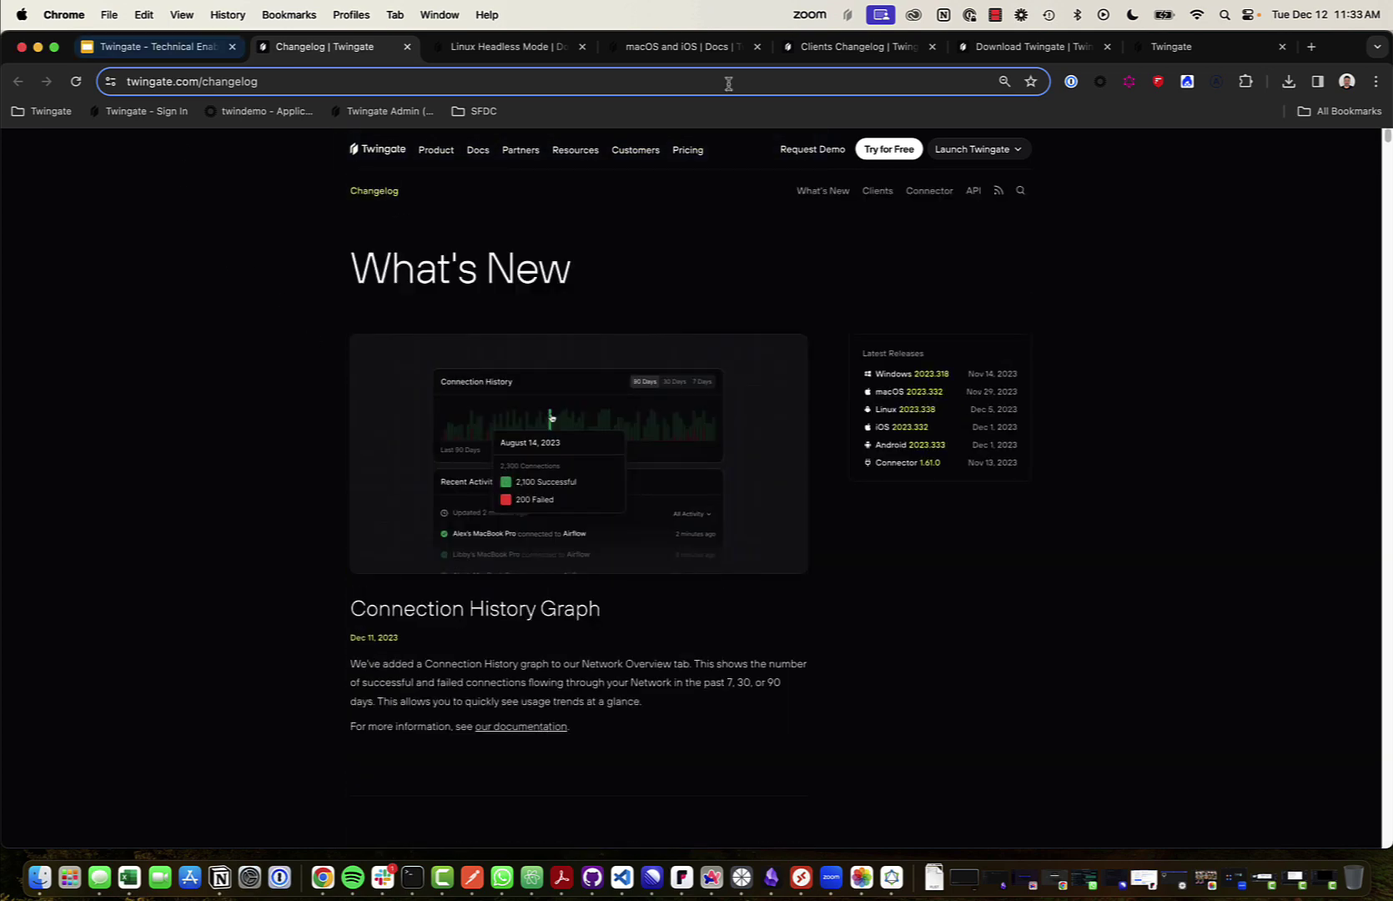
Step: View the Clients, Connector and API changelogs in turn, and show the available RSS feed links
{"action": "left_click", "coordinate": [879, 195]}
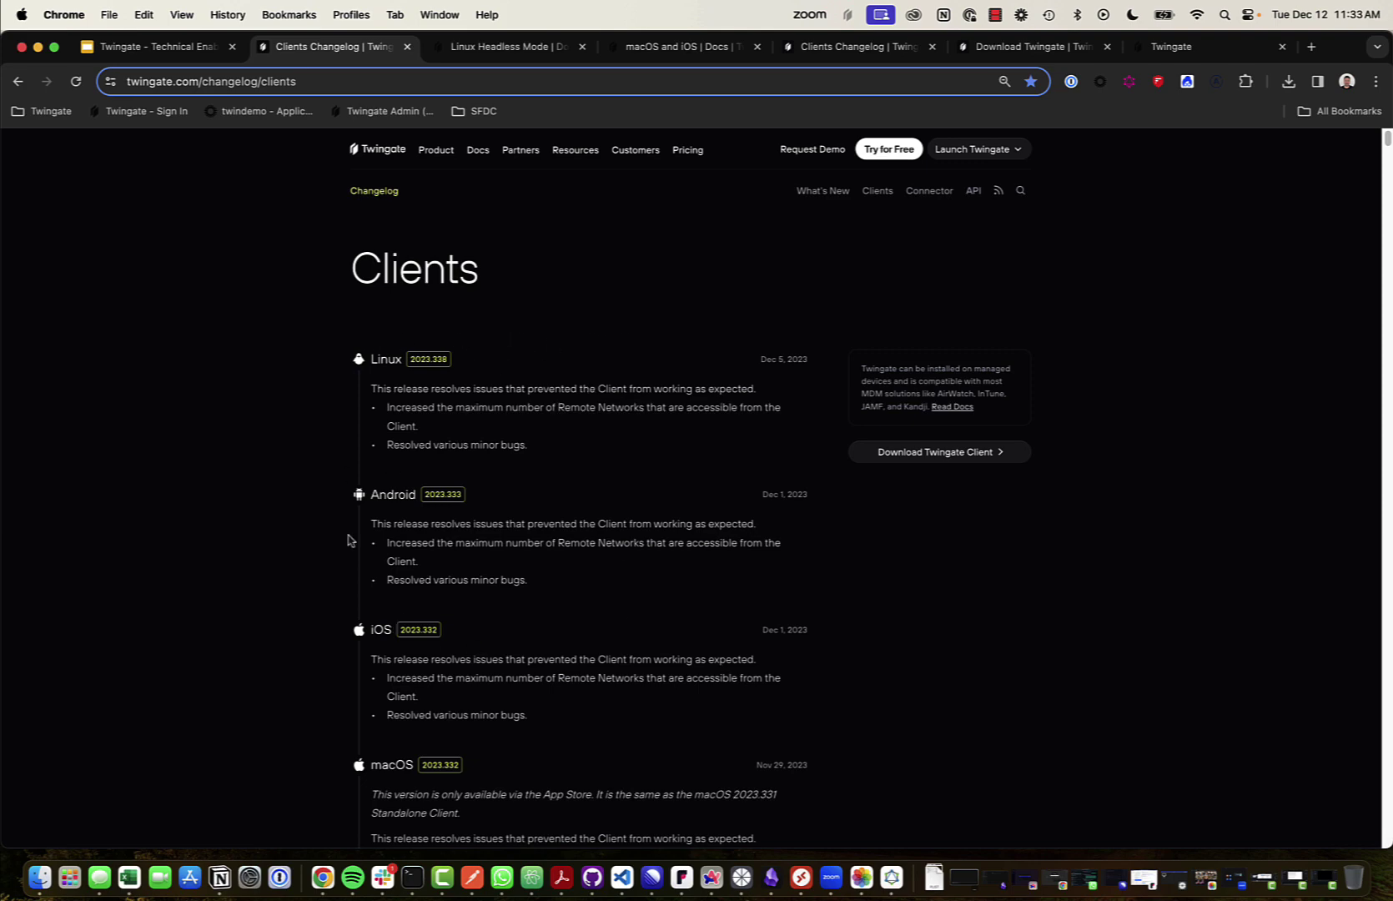
{"action": "left_click", "coordinate": [930, 190]}
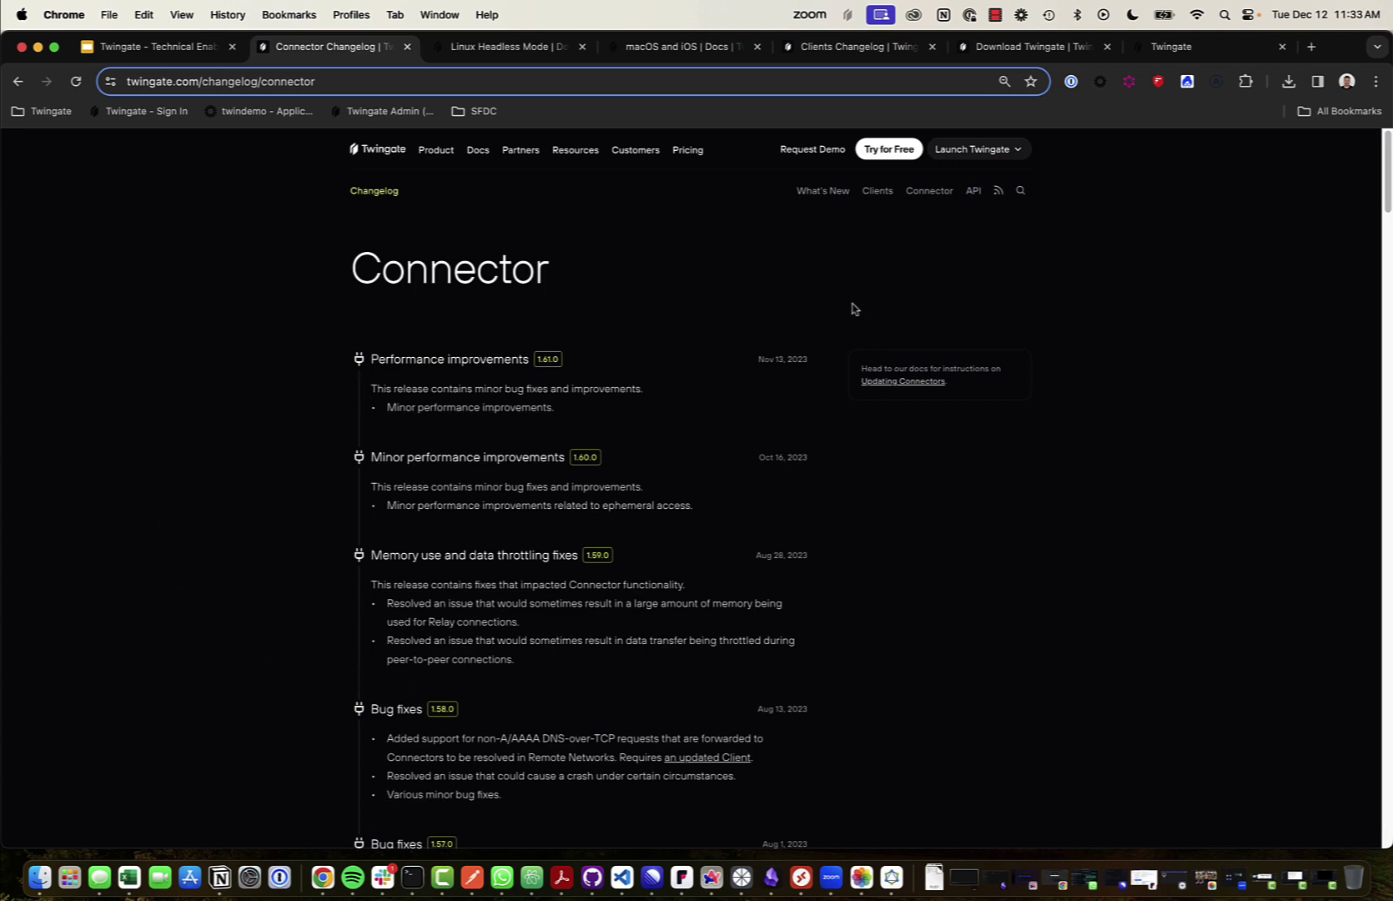
{"action": "left_click", "coordinate": [973, 191]}
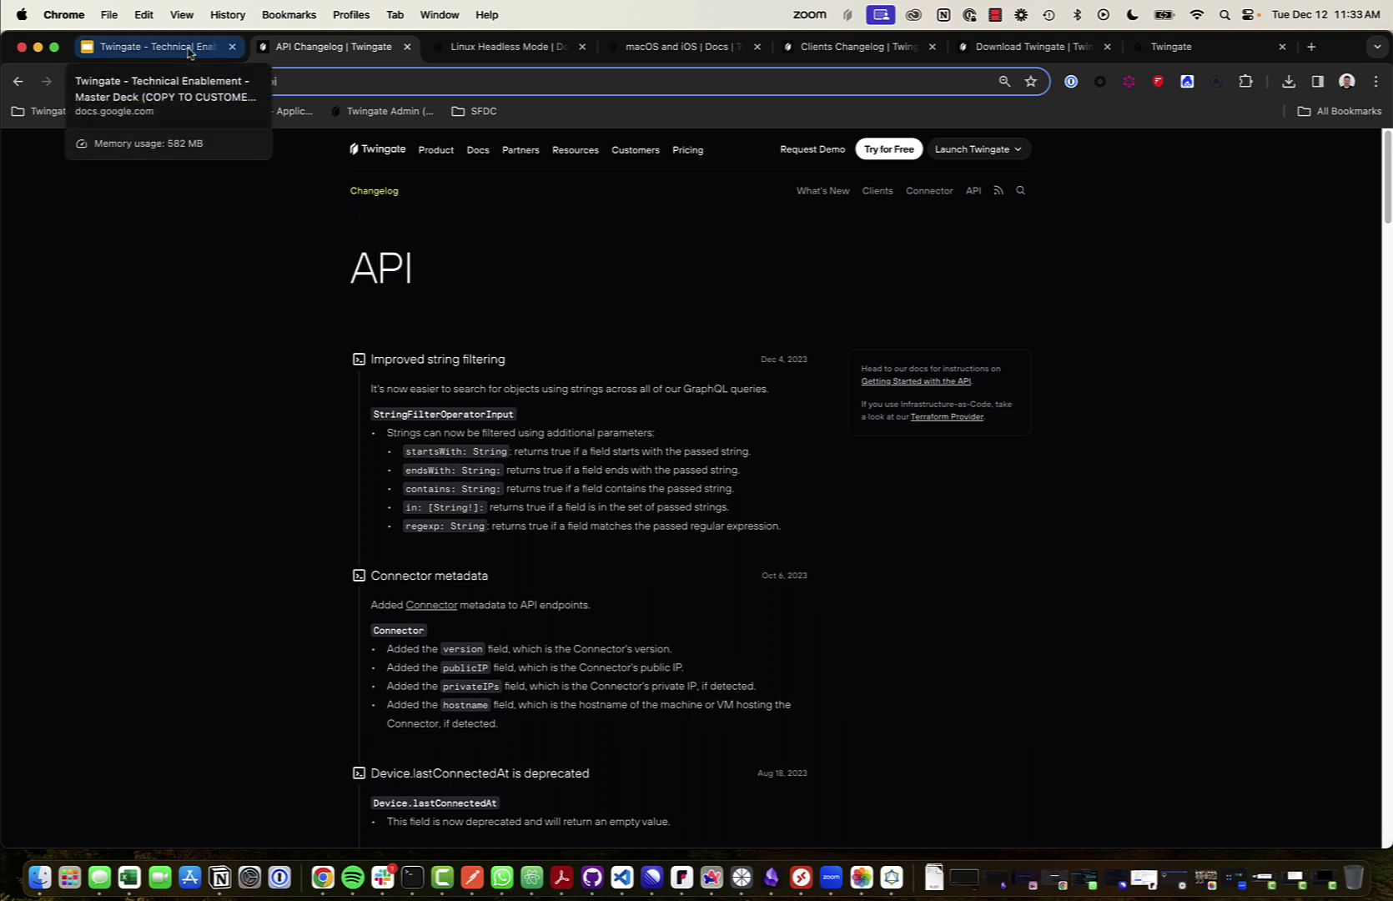
{"action": "left_click", "coordinate": [999, 194]}
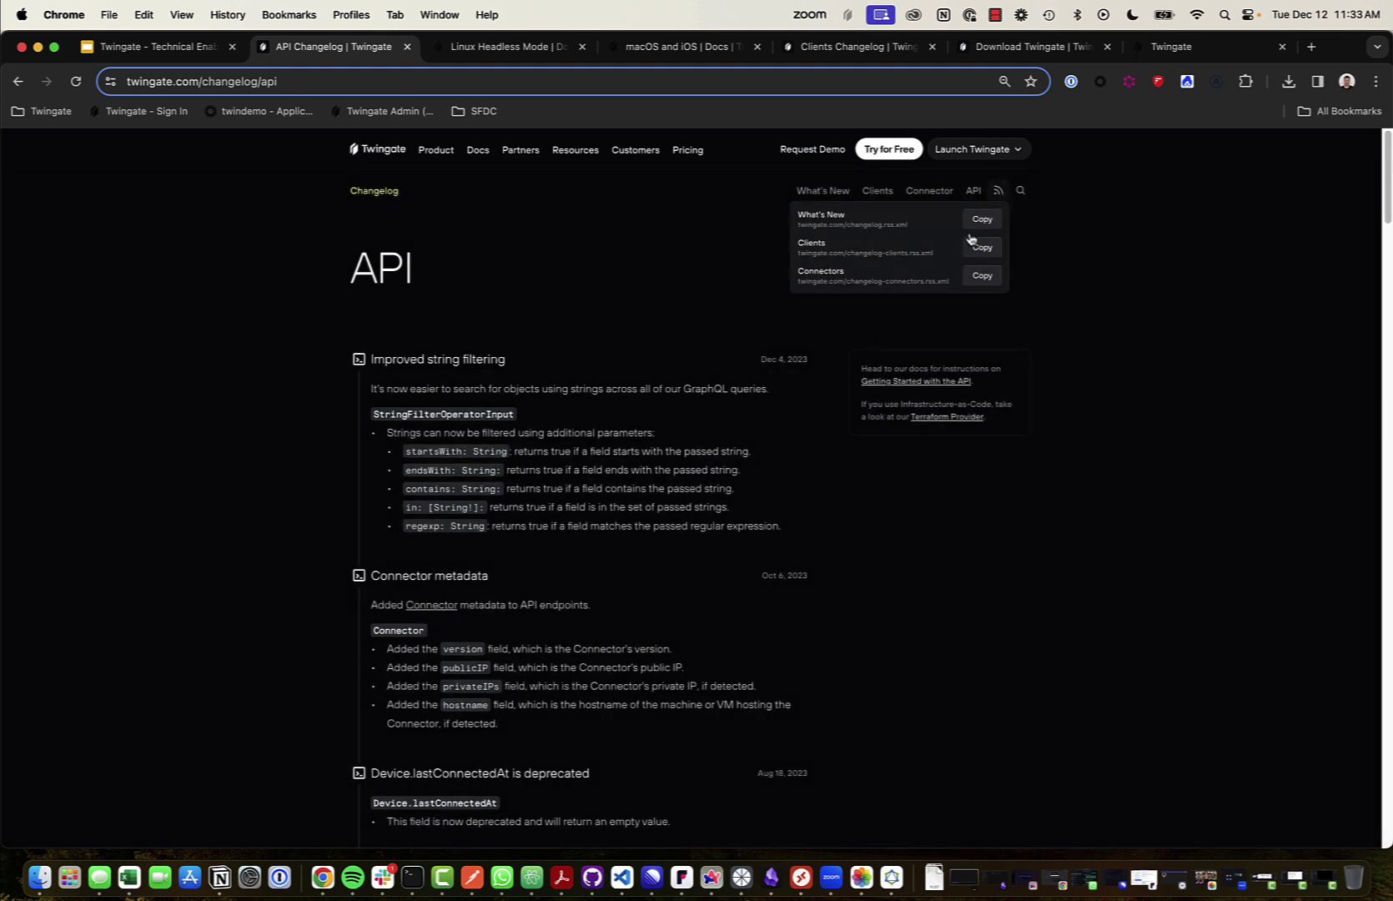
Step: Return to the slide deck, advance to the Status Page slide and present it in full screen
{"action": "left_click", "coordinate": [184, 47]}
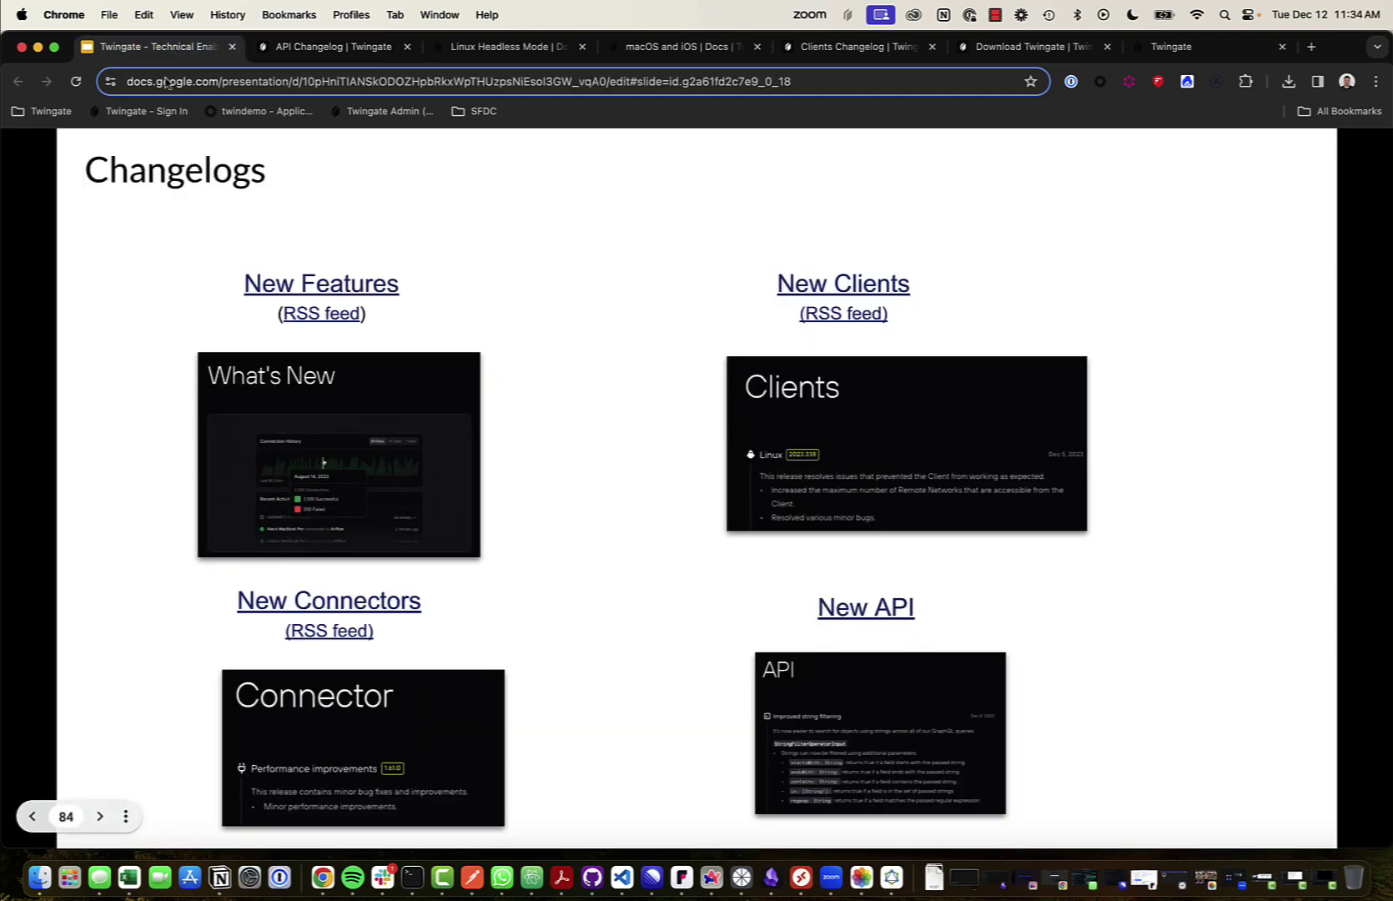
{"action": "left_click", "coordinate": [517, 461]}
{"action": "key", "text": "ctrl+super+f"}
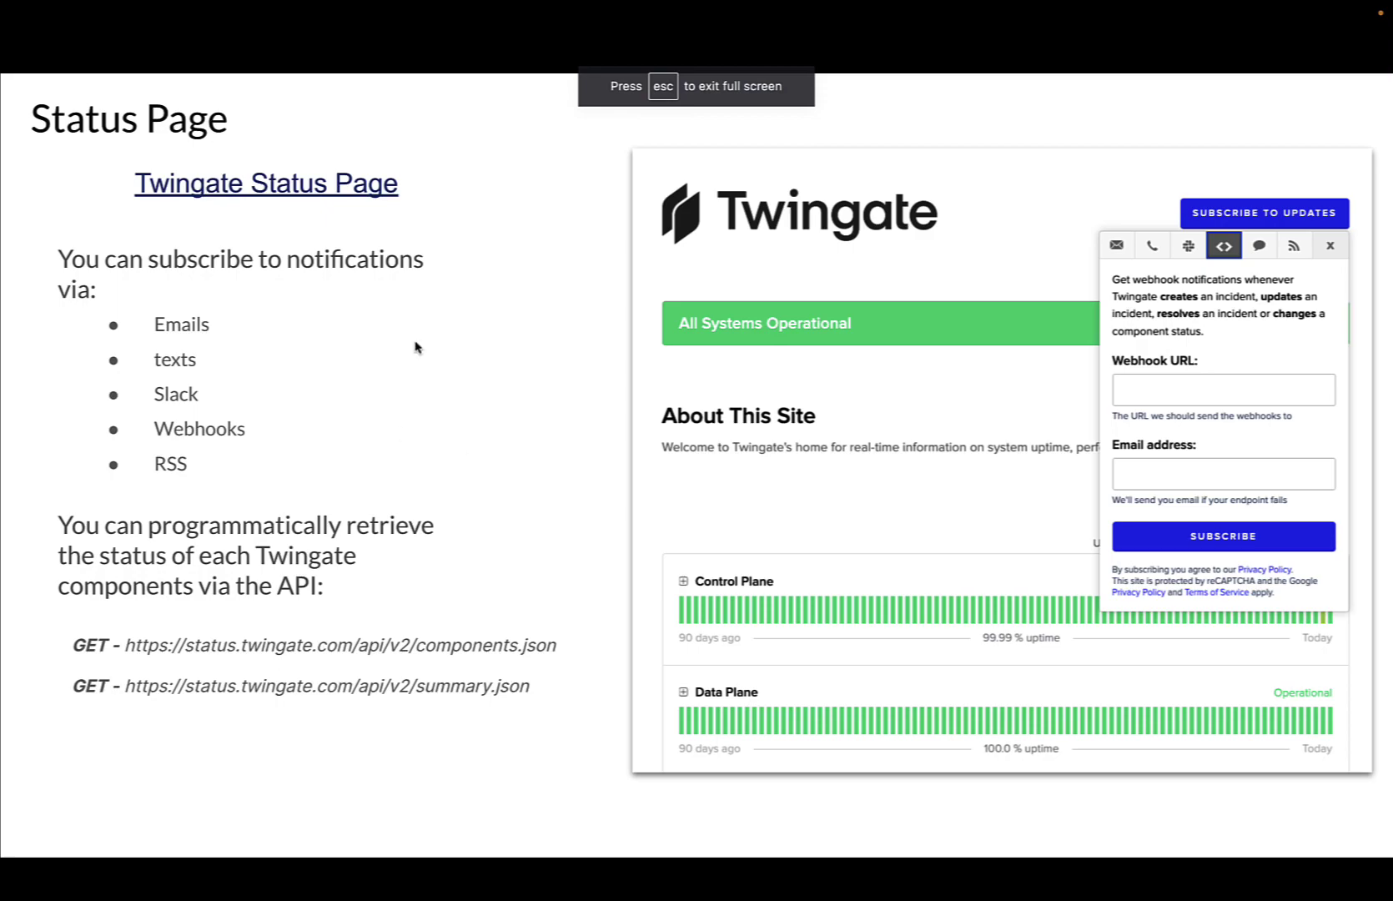
Step: Open the linked Twingate Status Page and look through its component statuses, scheduled maintenance and past incidents
{"action": "left_click", "coordinate": [285, 190]}
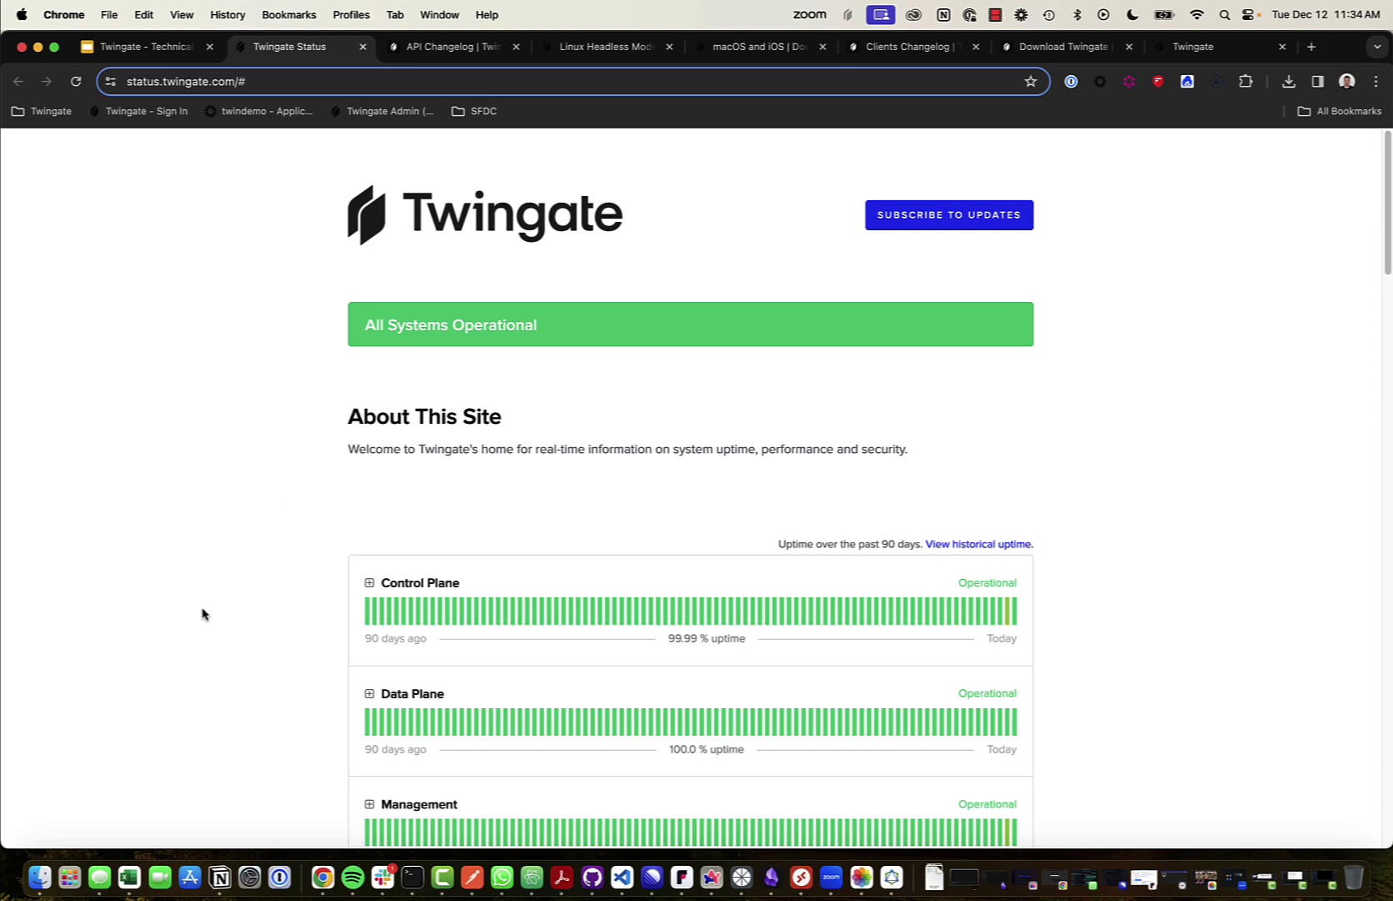
{"action": "scroll", "coordinate": [202, 614], "scroll_direction": "down", "scroll_amount": 15}
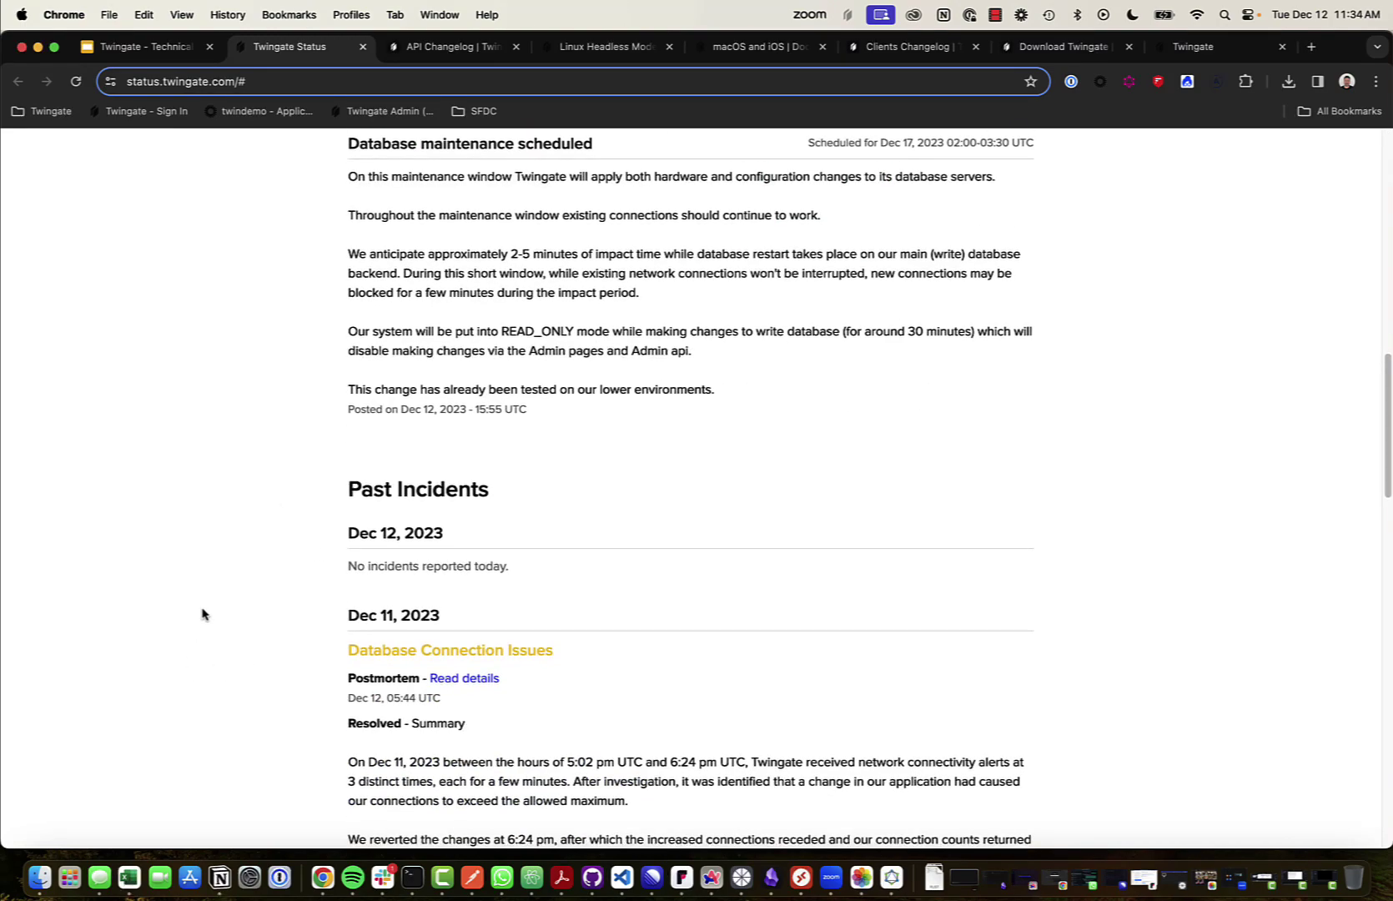
{"action": "scroll", "coordinate": [202, 614], "scroll_direction": "down", "scroll_amount": 20}
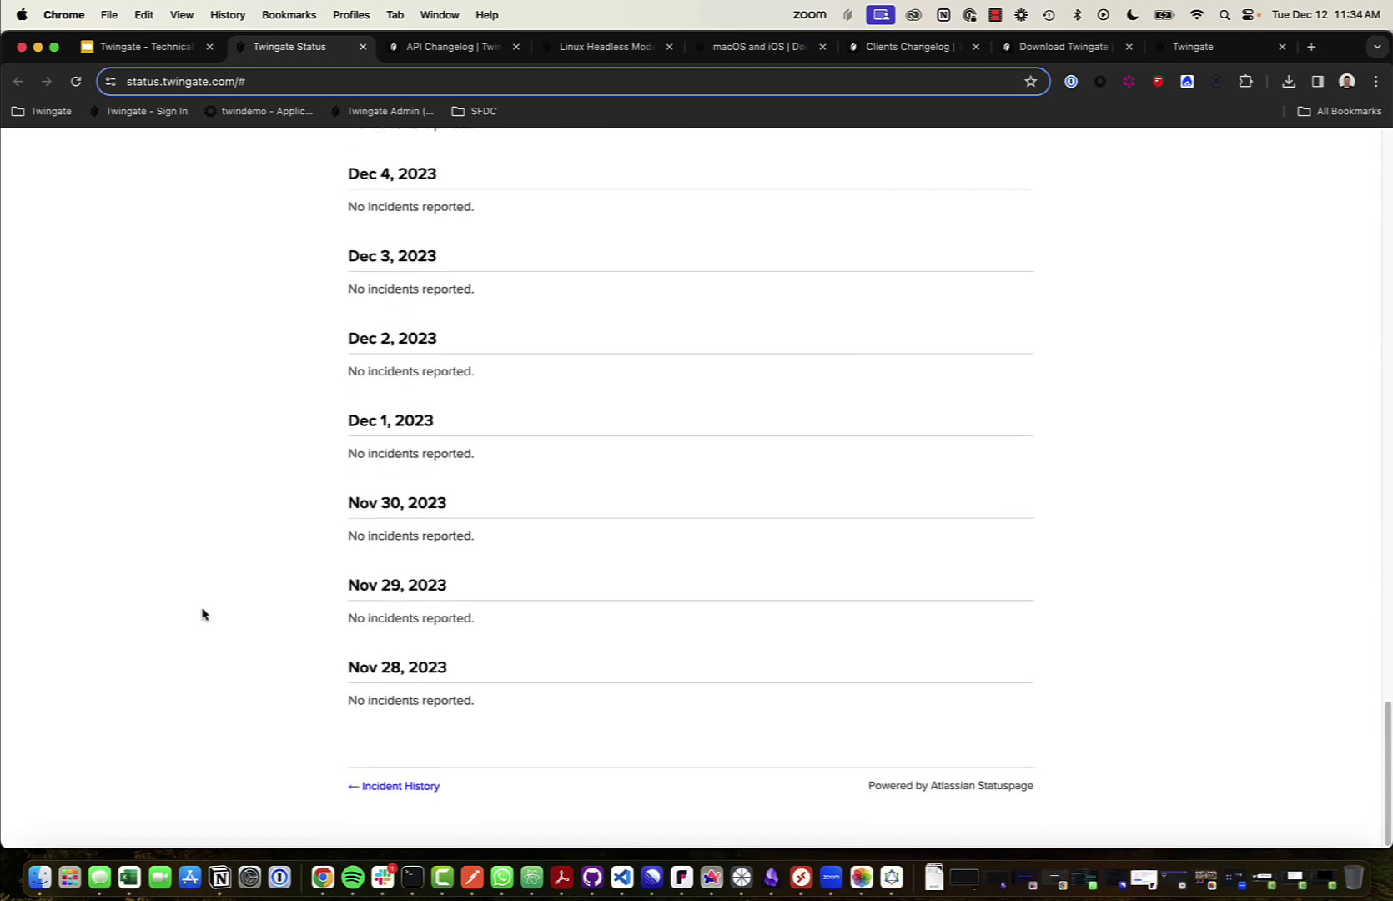
{"action": "scroll", "coordinate": [201, 614], "scroll_direction": "up", "scroll_amount": 20}
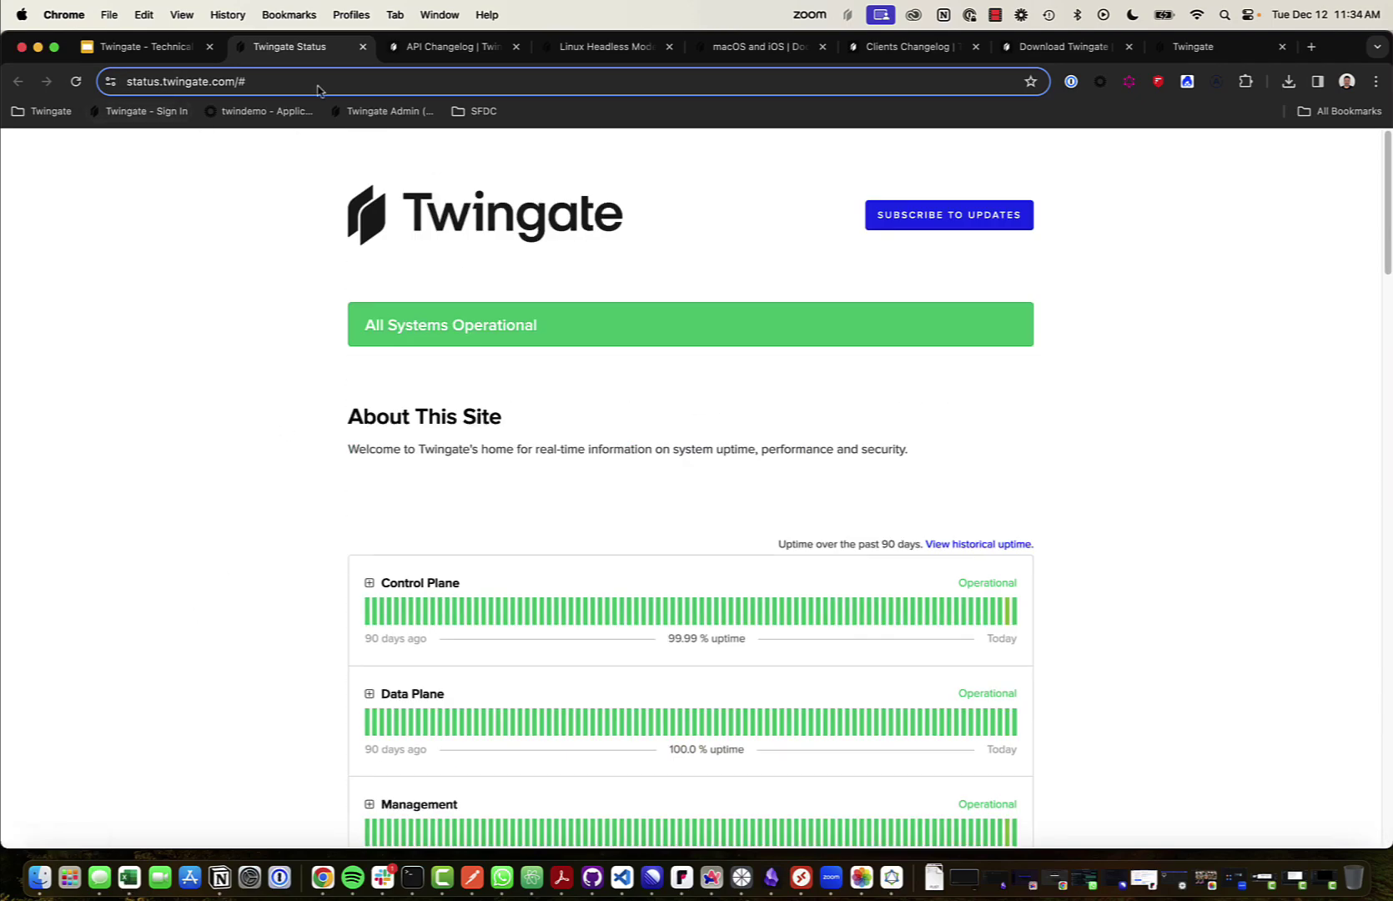
Step: Show the status update subscription options for email, text message, Slack and webhook, leaving them without subscribing
{"action": "left_click", "coordinate": [945, 224]}
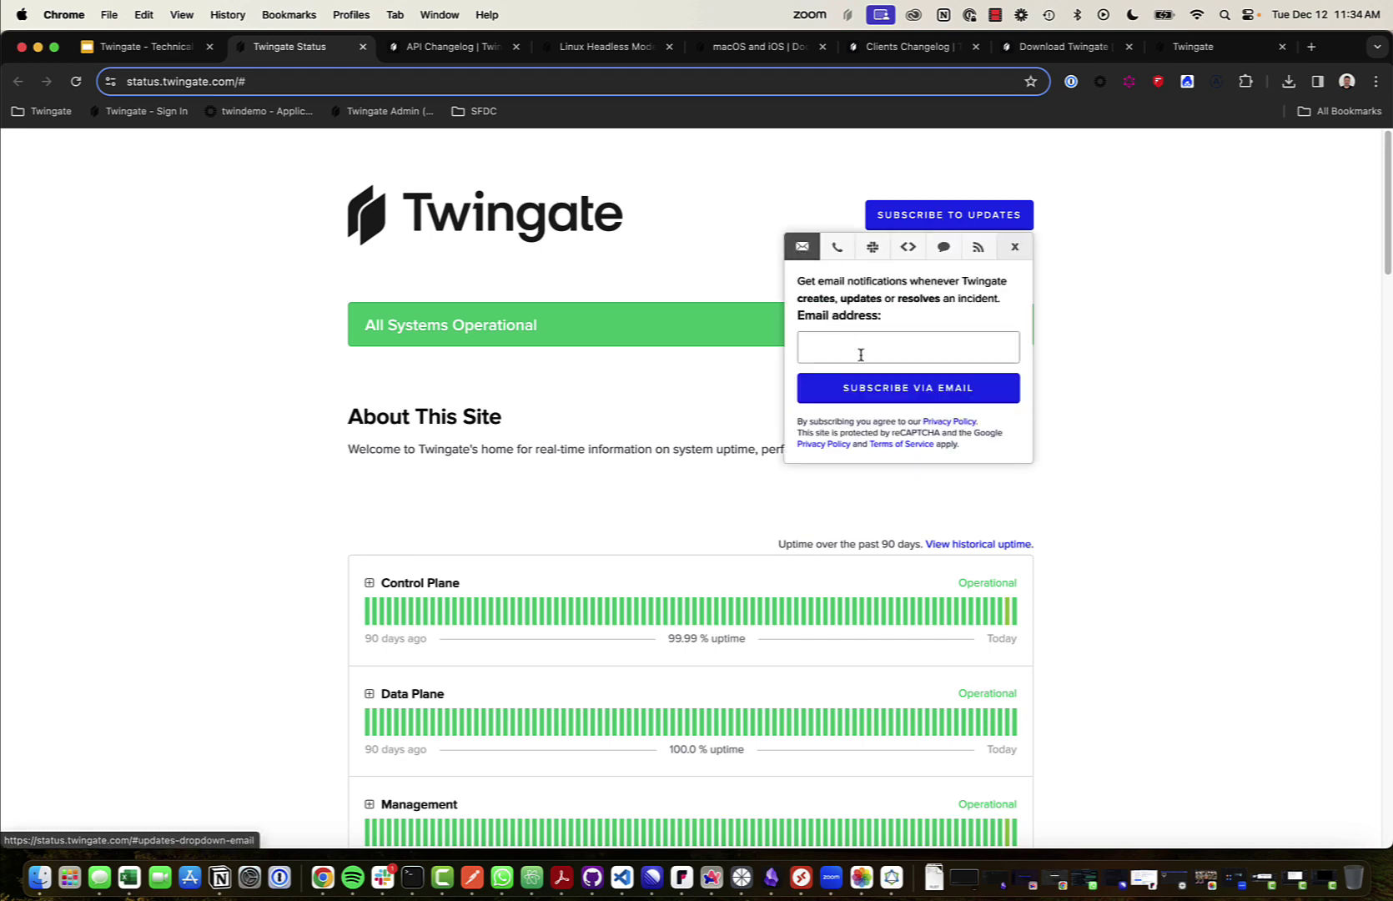
{"action": "left_click", "coordinate": [838, 247]}
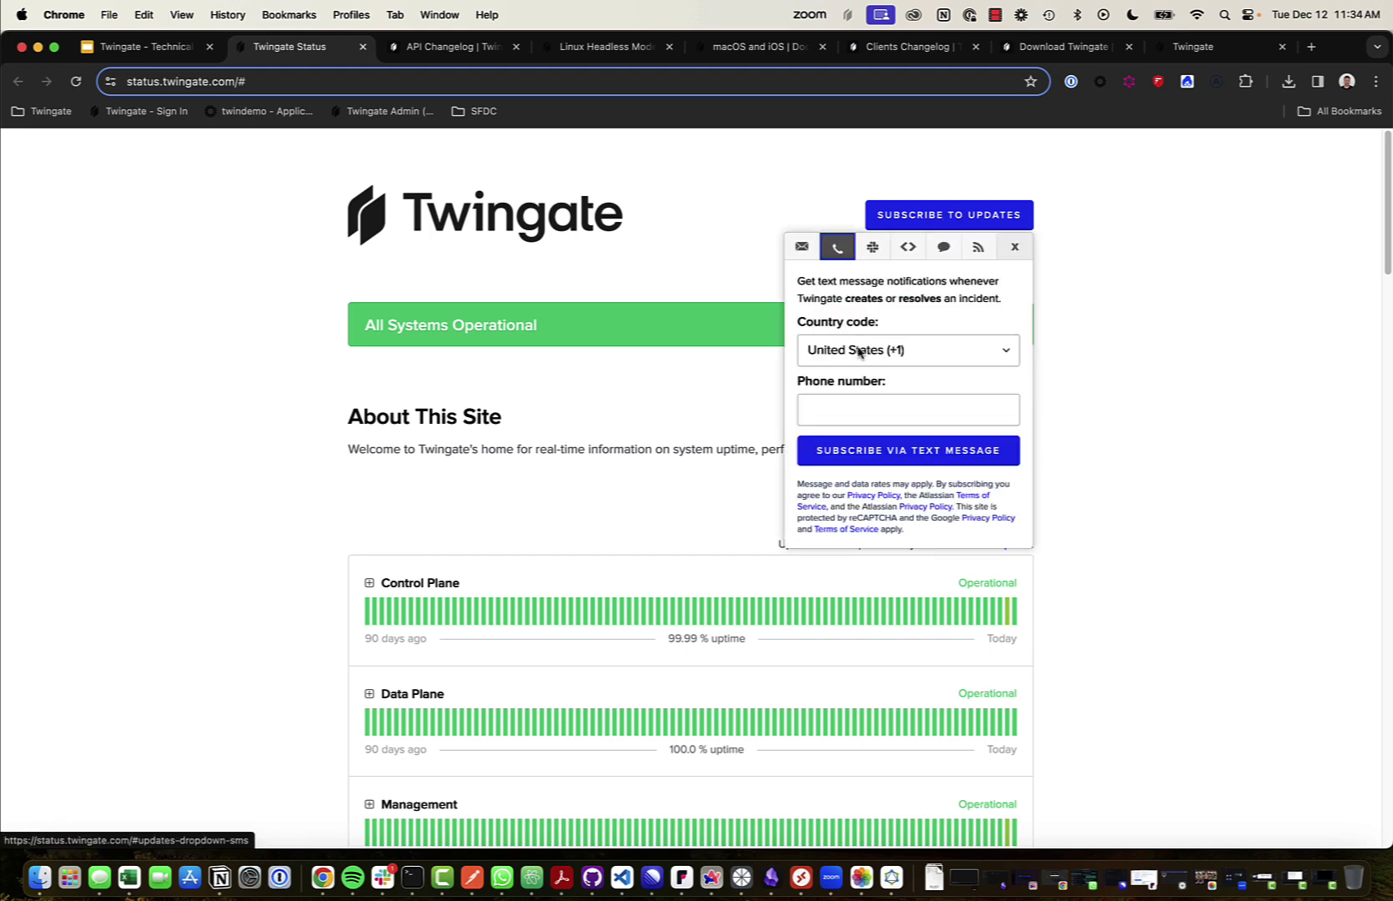
{"action": "left_click", "coordinate": [873, 248]}
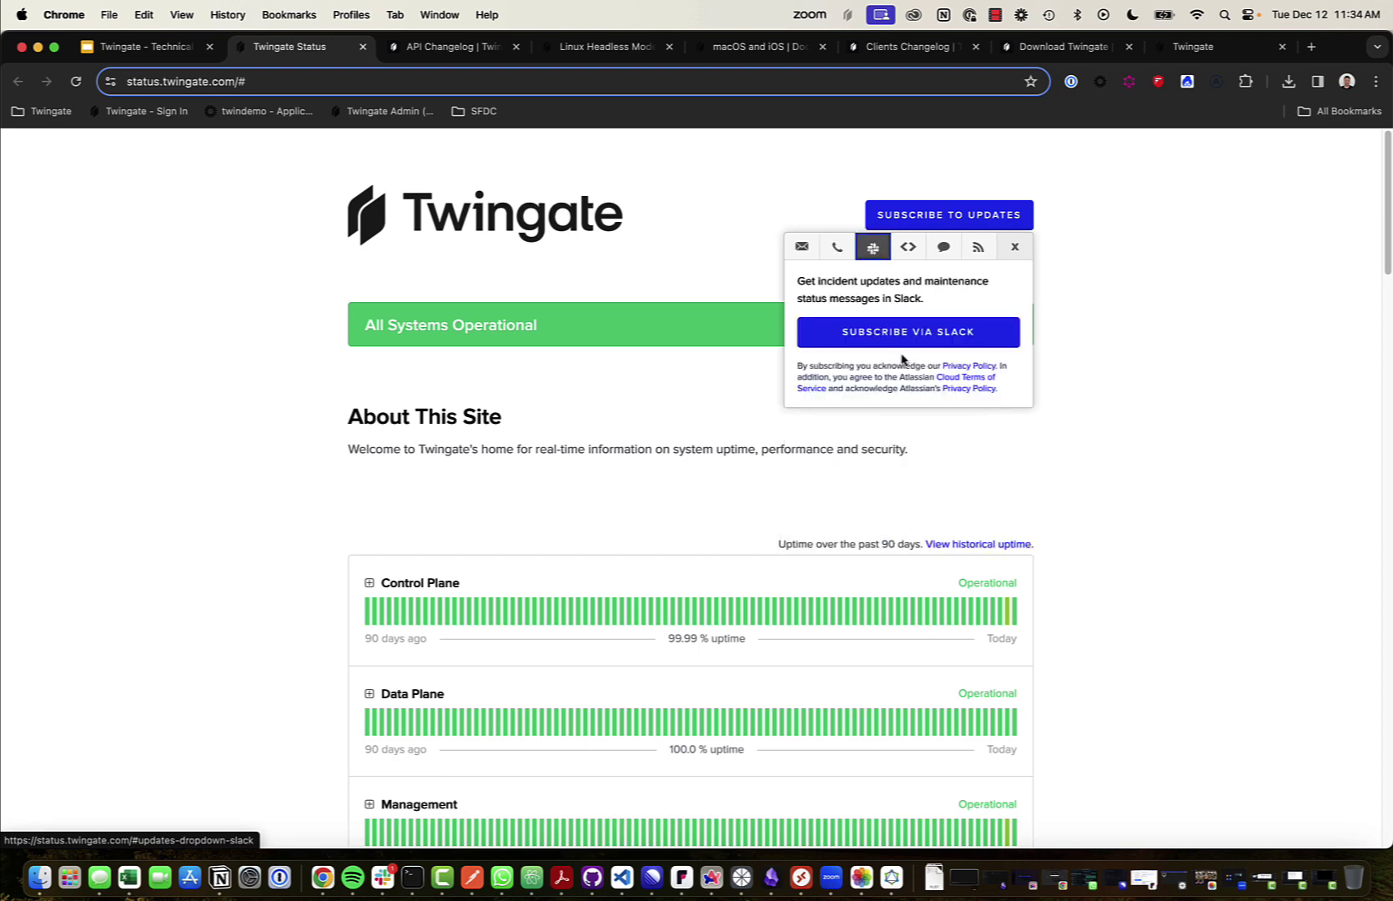
{"action": "left_click", "coordinate": [910, 249]}
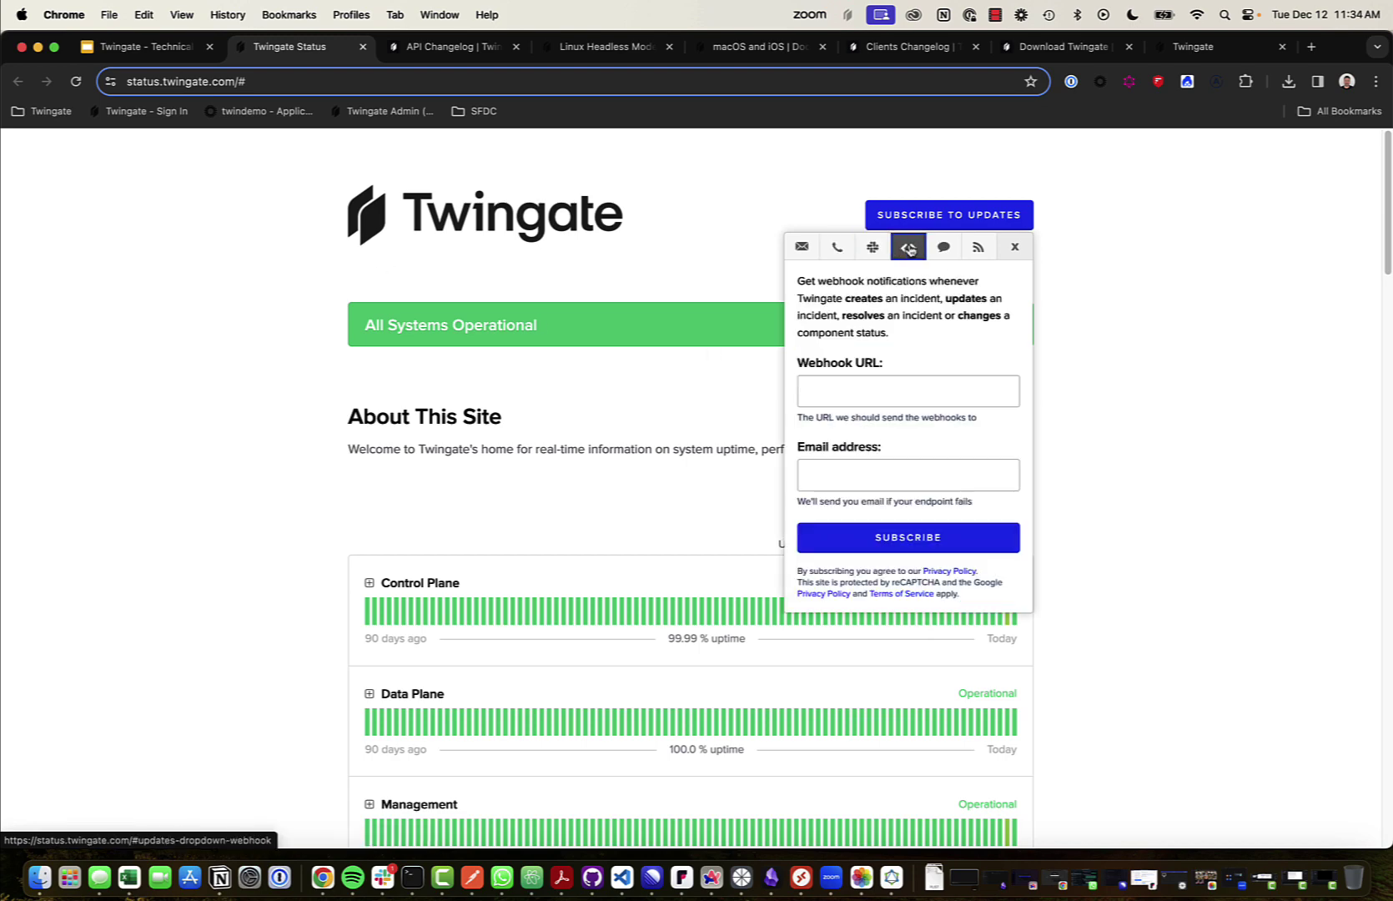
{"action": "left_click", "coordinate": [1262, 472]}
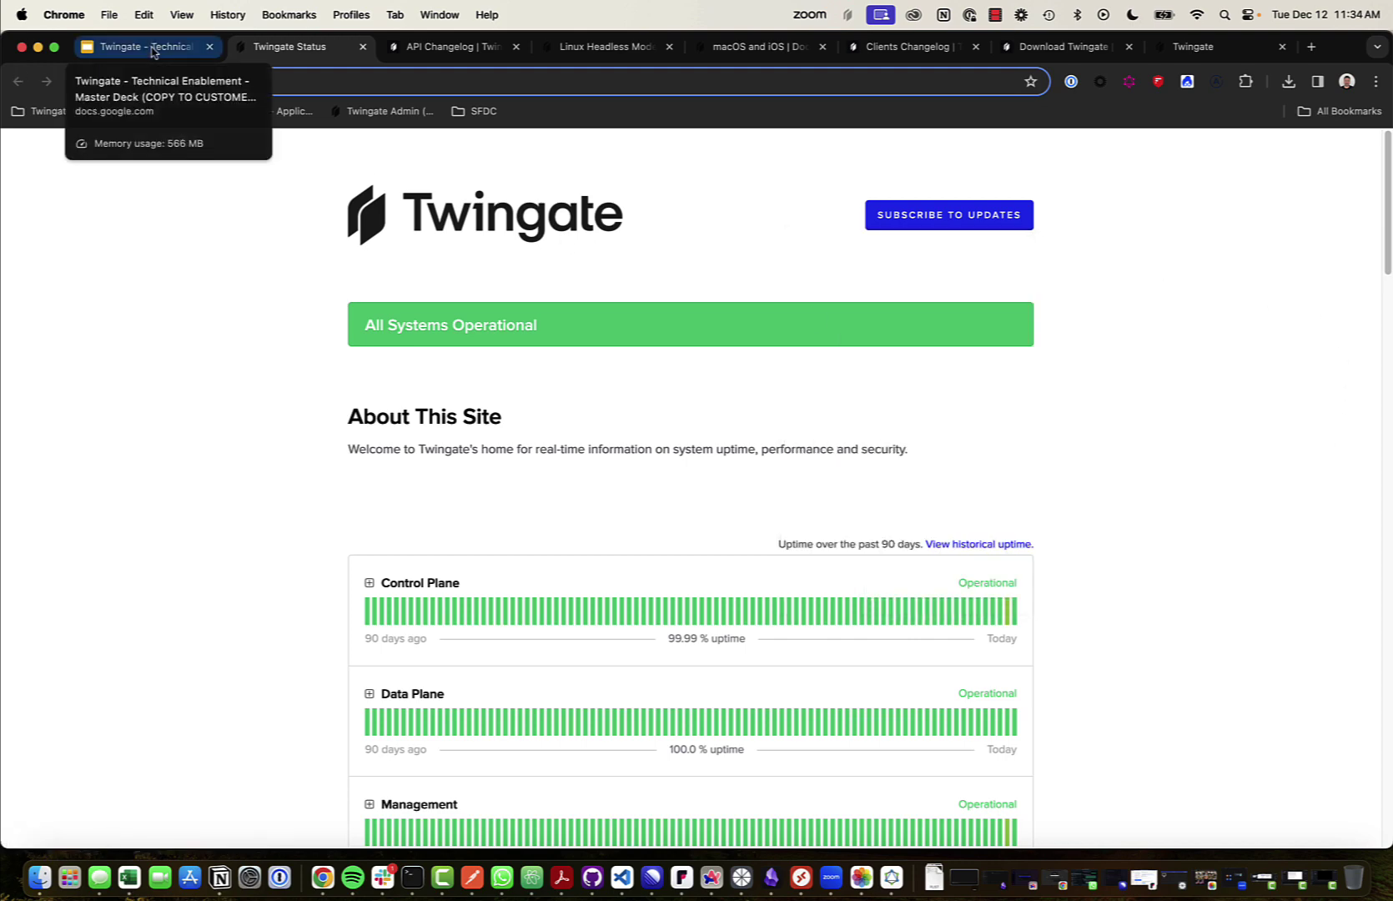
Step: Expand the Control Plane component to view the uptime of Authentication, Authorization, Connector Heartbeat and MFA
{"action": "left_click", "coordinate": [369, 583]}
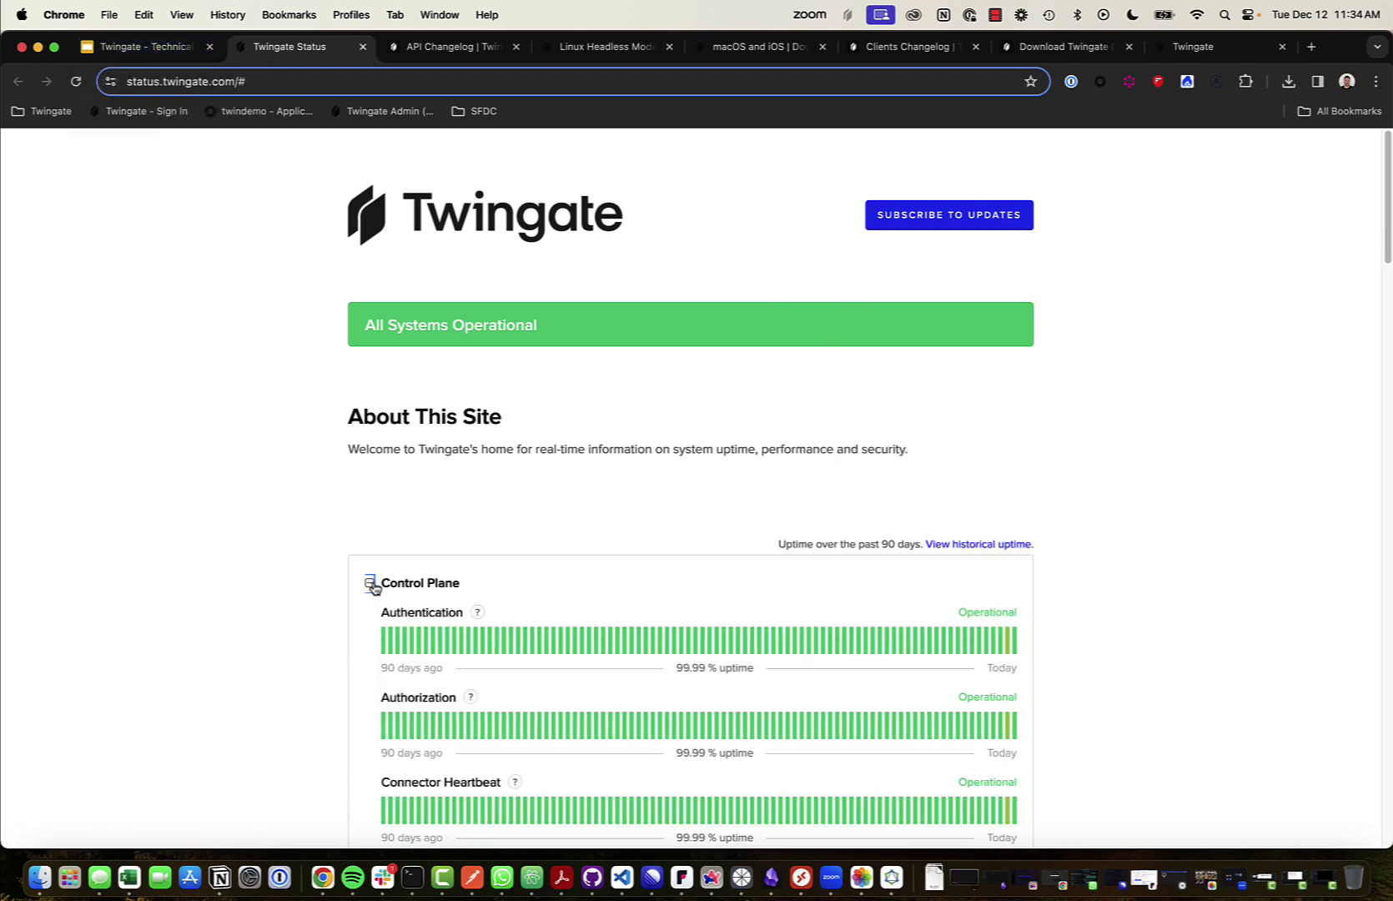
{"action": "scroll", "coordinate": [375, 589], "scroll_direction": "down", "scroll_amount": 3}
{"action": "scroll", "coordinate": [400, 567], "scroll_direction": "down", "scroll_amount": 3}
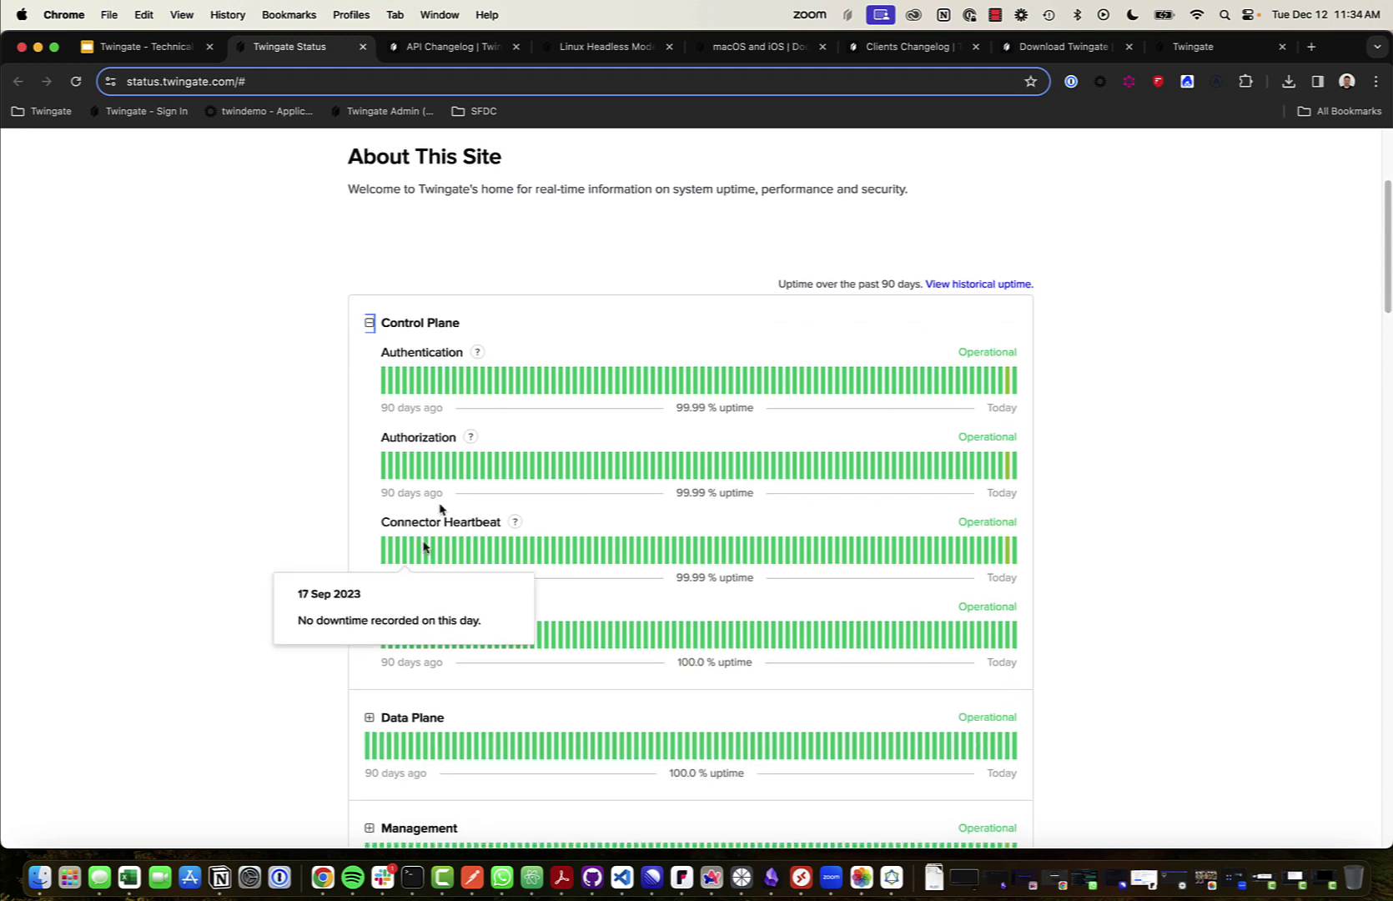
{"action": "scroll", "coordinate": [450, 576], "scroll_direction": "down", "scroll_amount": 1}
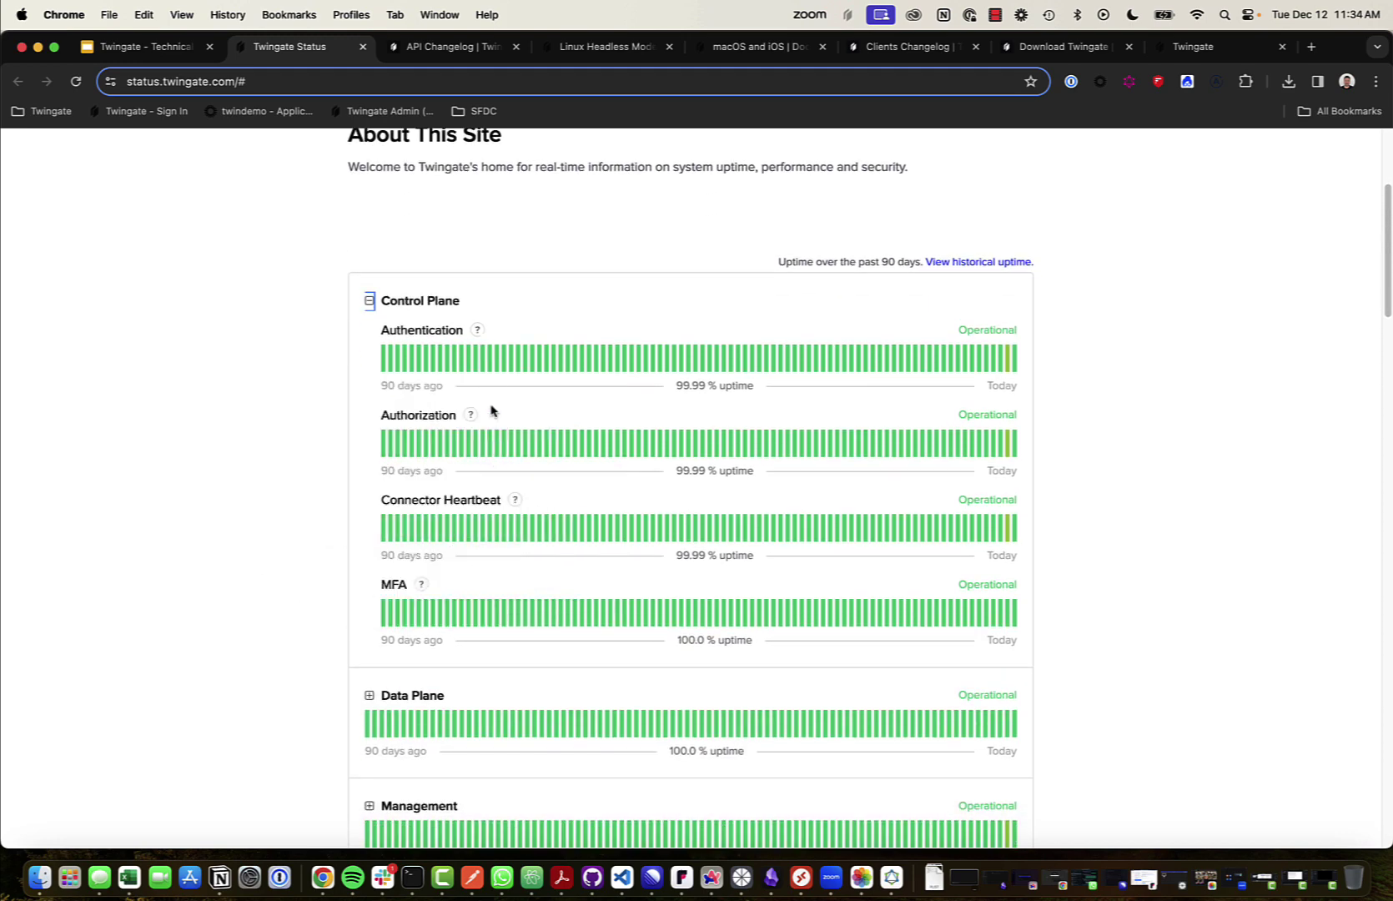
Step: Return to the slide deck, advance from the Status Page slide to Annex and present it in full screen
{"action": "scroll", "coordinate": [488, 407], "scroll_direction": "up", "scroll_amount": 5}
{"action": "left_click", "coordinate": [186, 46]}
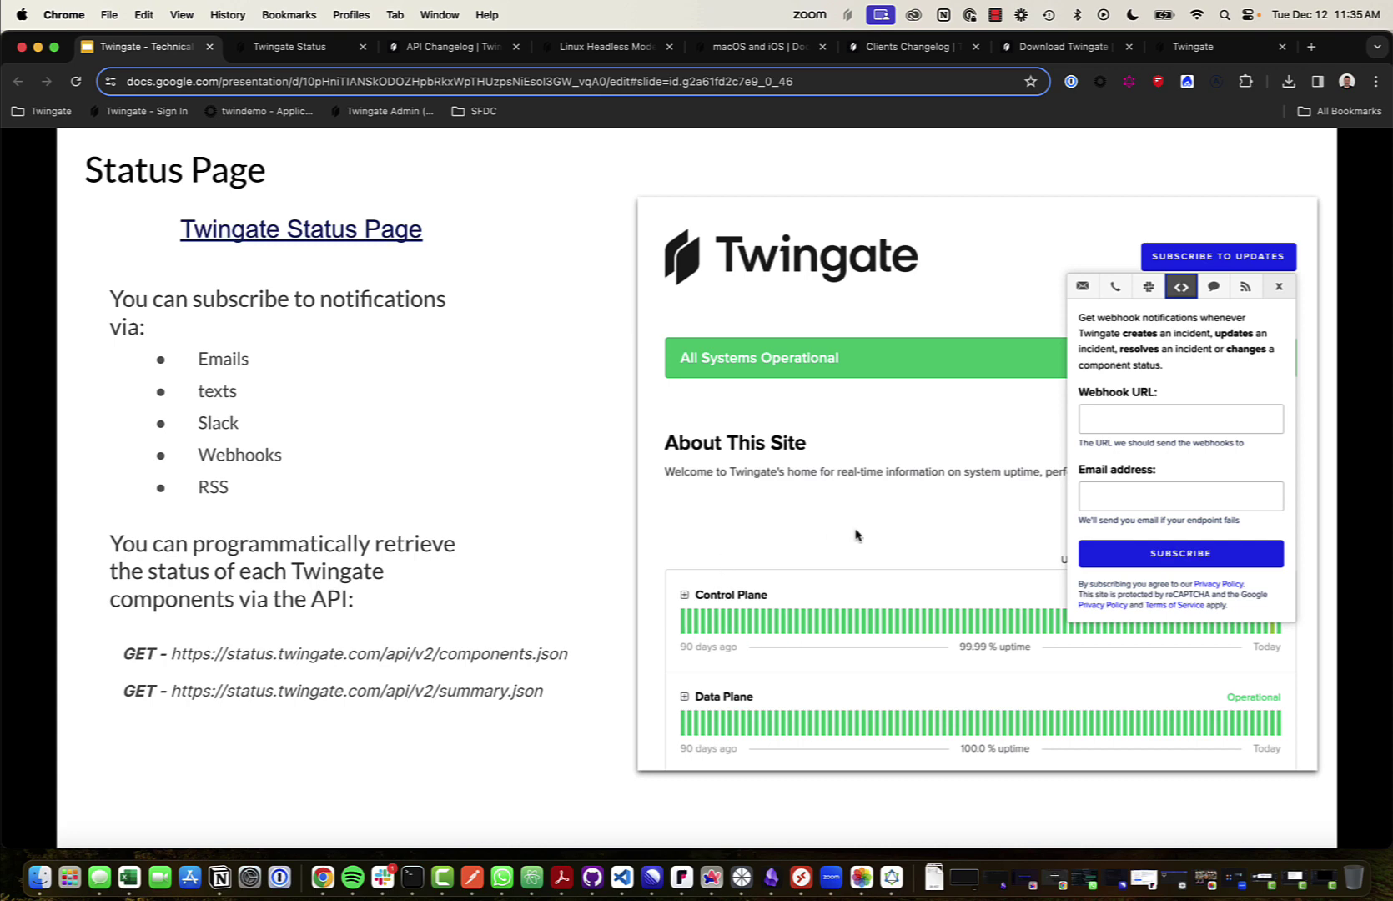
{"action": "key", "text": "ctrl+super+f"}
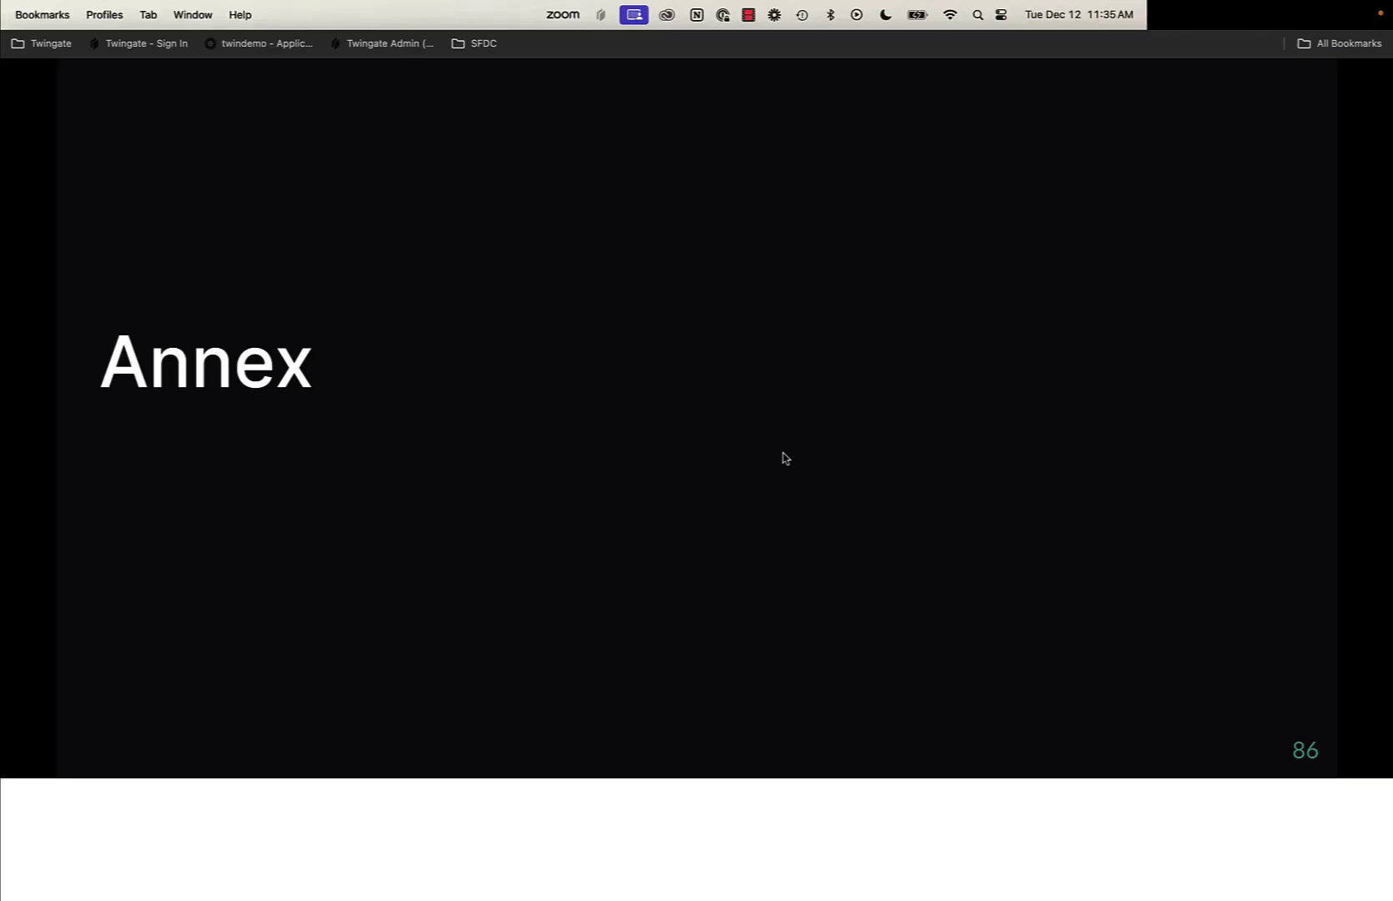